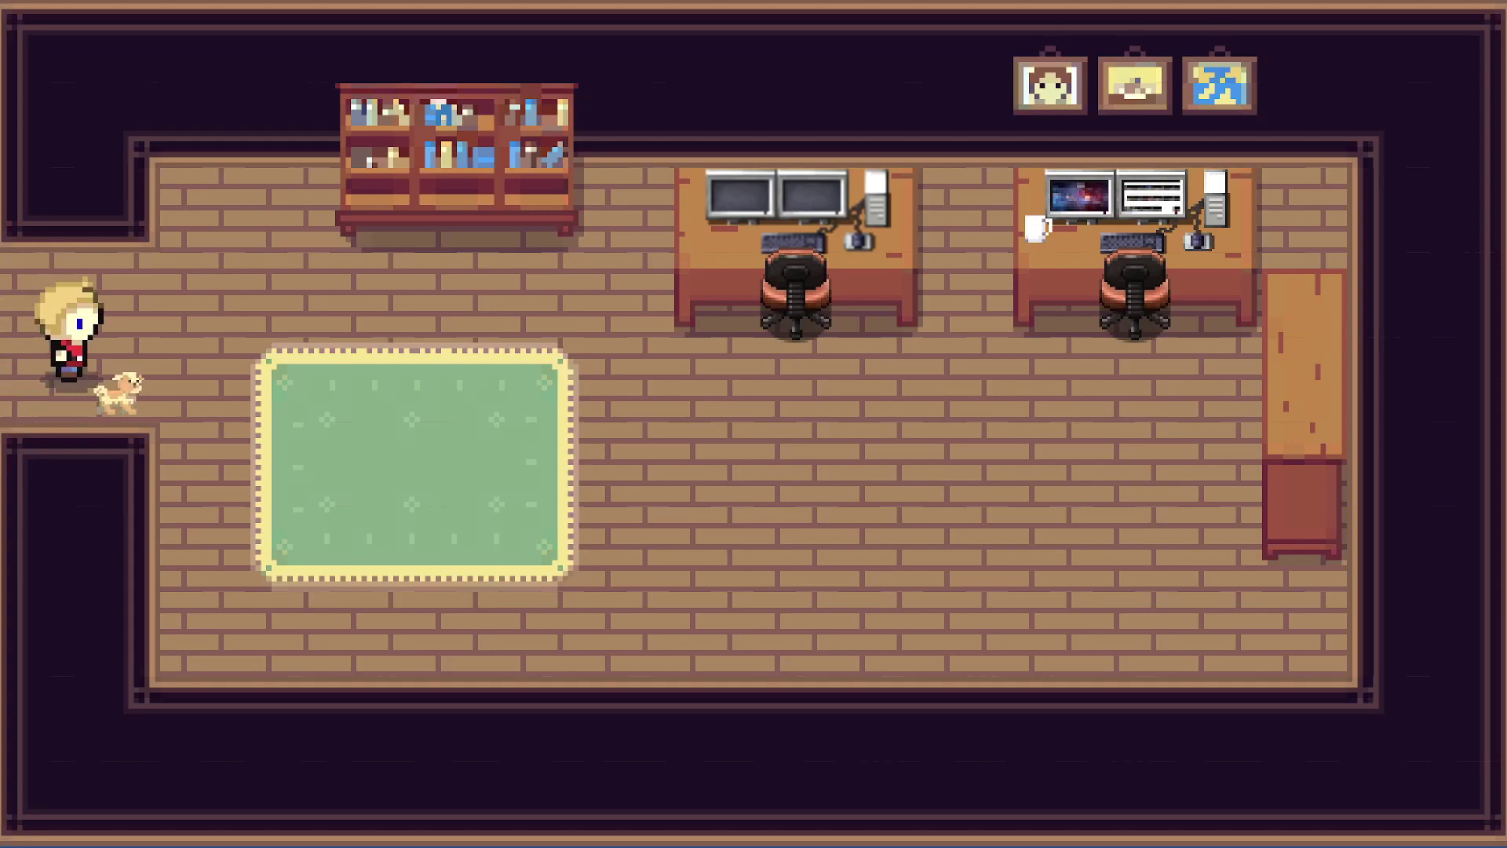
Walk the character and dog to the second desk and dismiss the 'Time to make a new video!' message
key(Right)
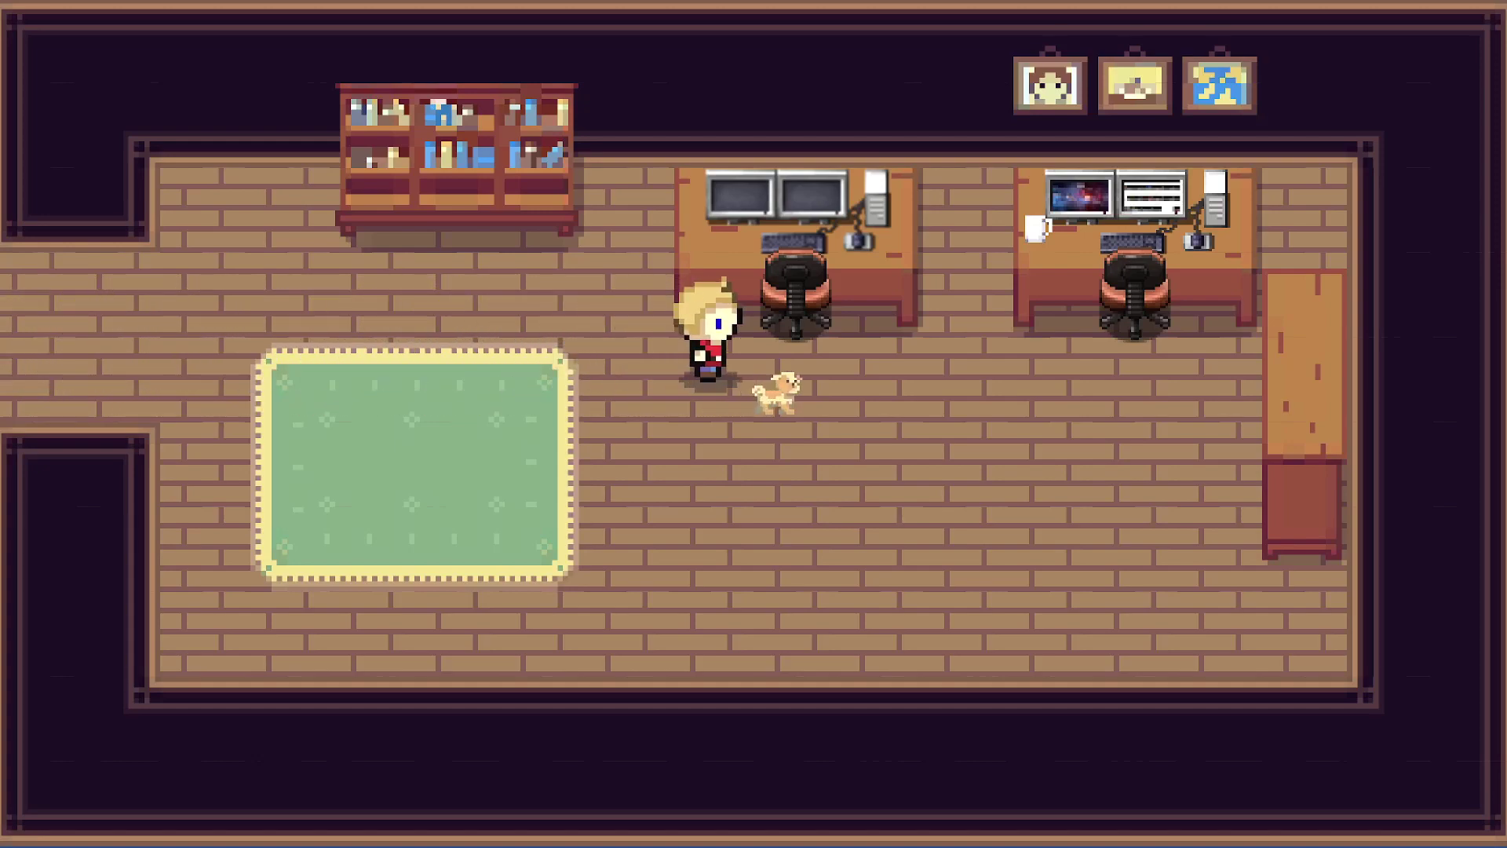
key(Right)
key(Up)
key(Return)
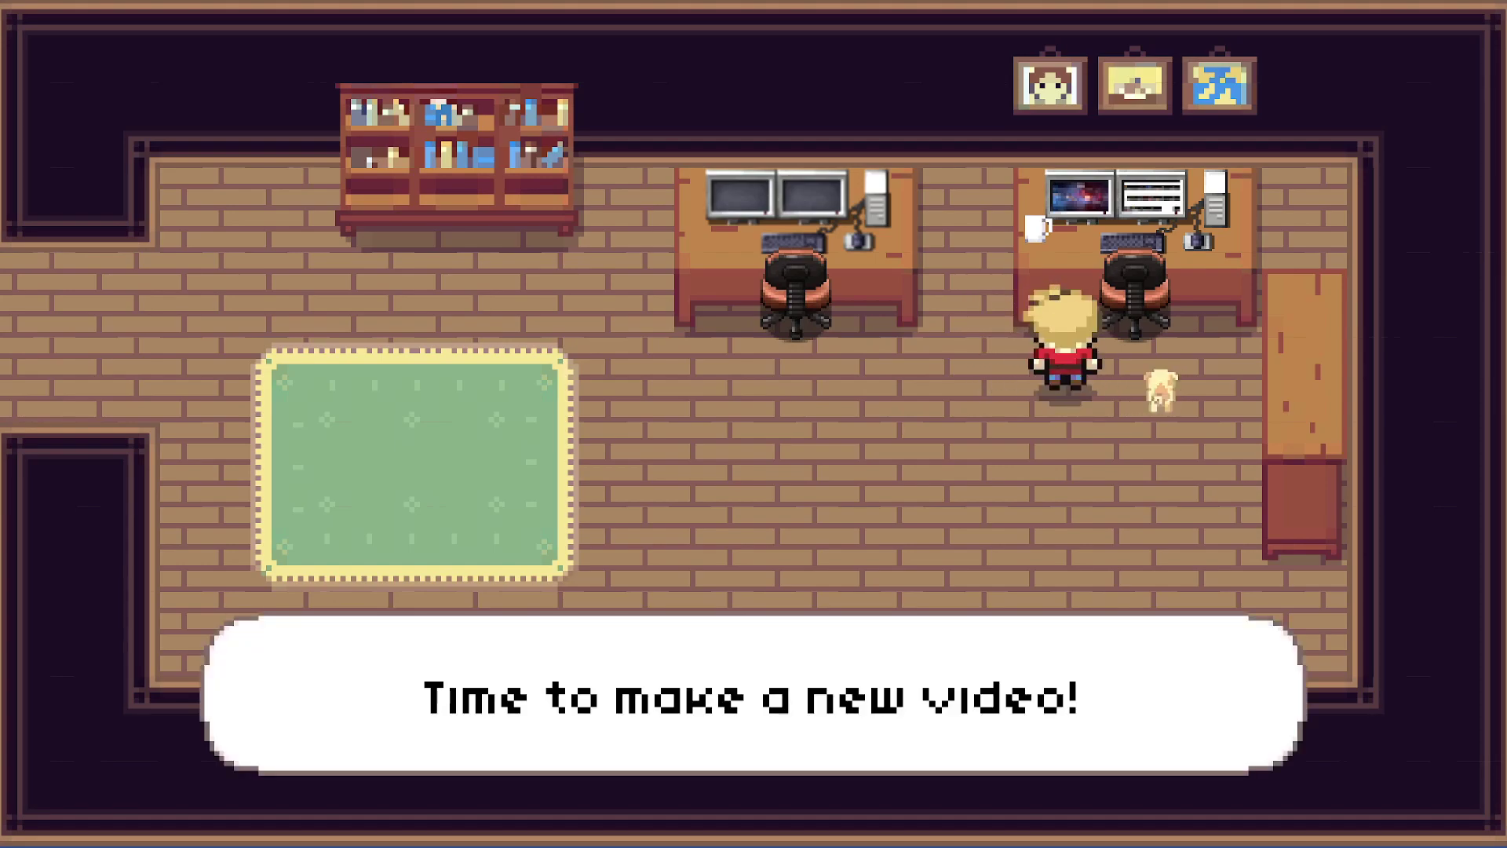
key(Return)
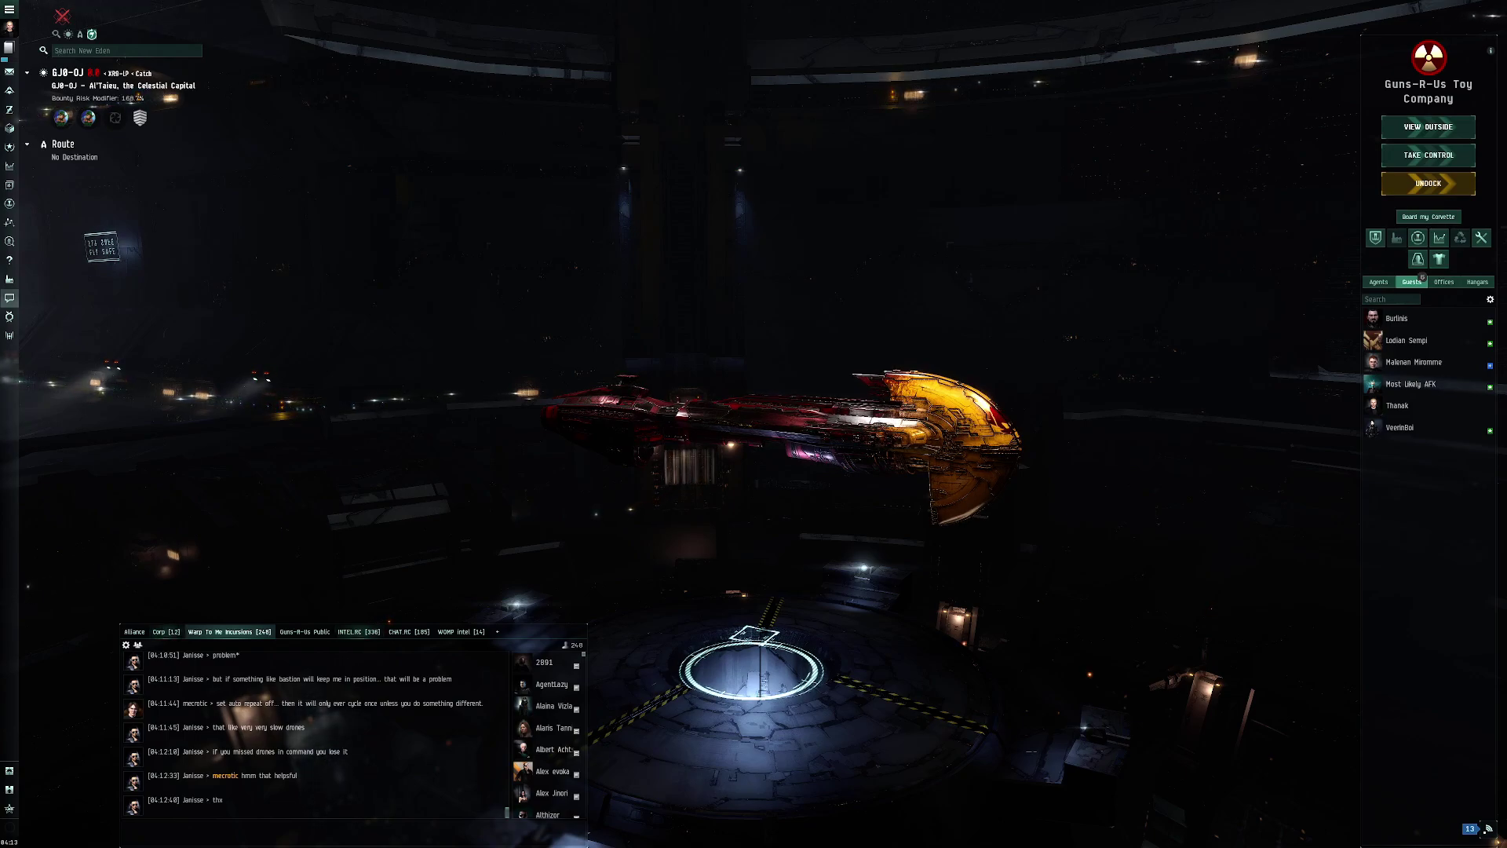
Bring jEveAssets forward and show its Worth Tracker chart of net worth over time
key(alt+Tab)
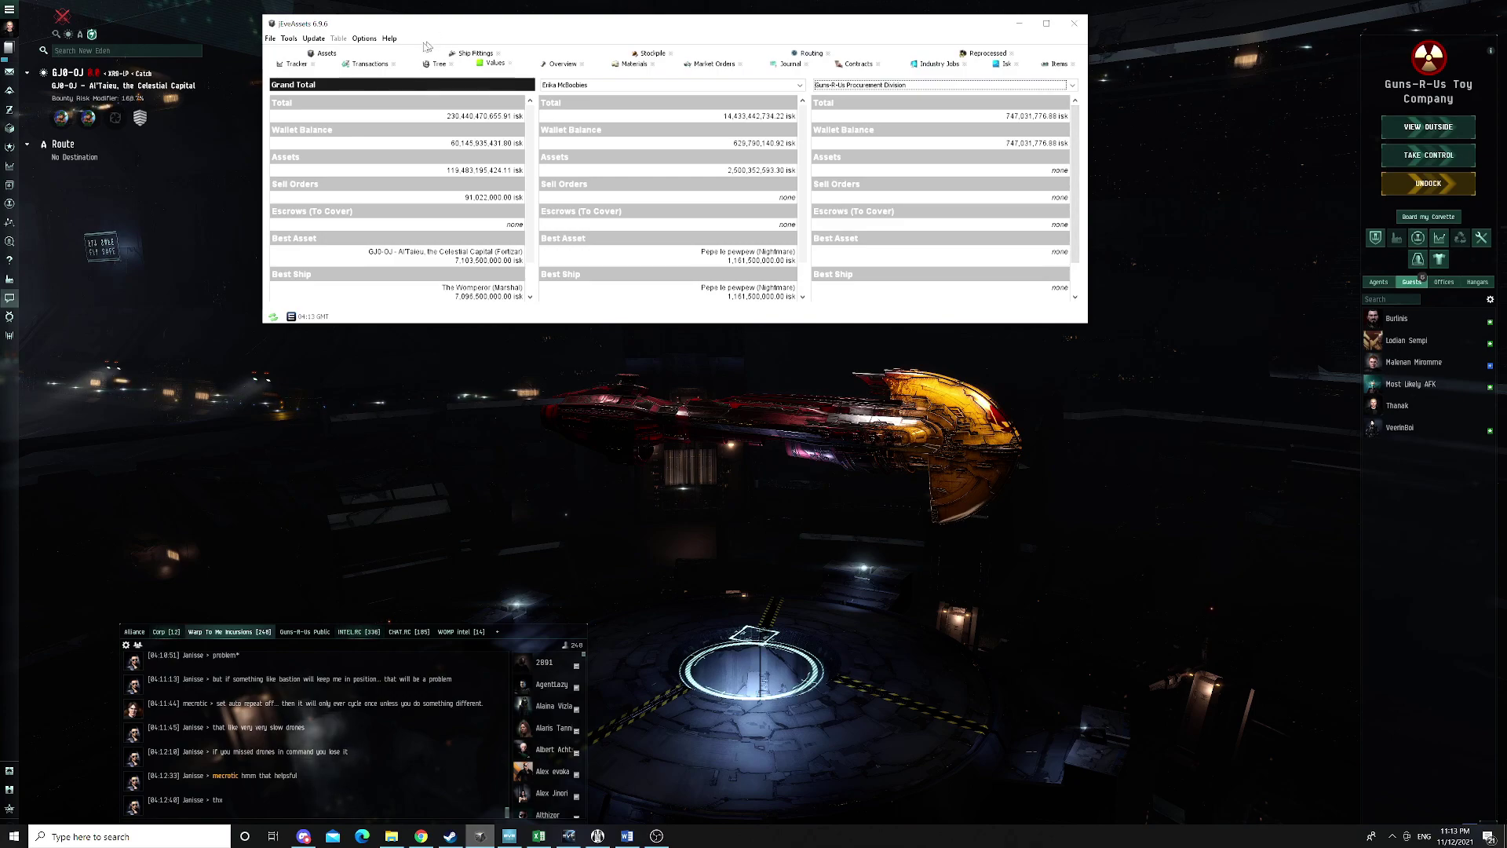
click(289, 38)
click(369, 53)
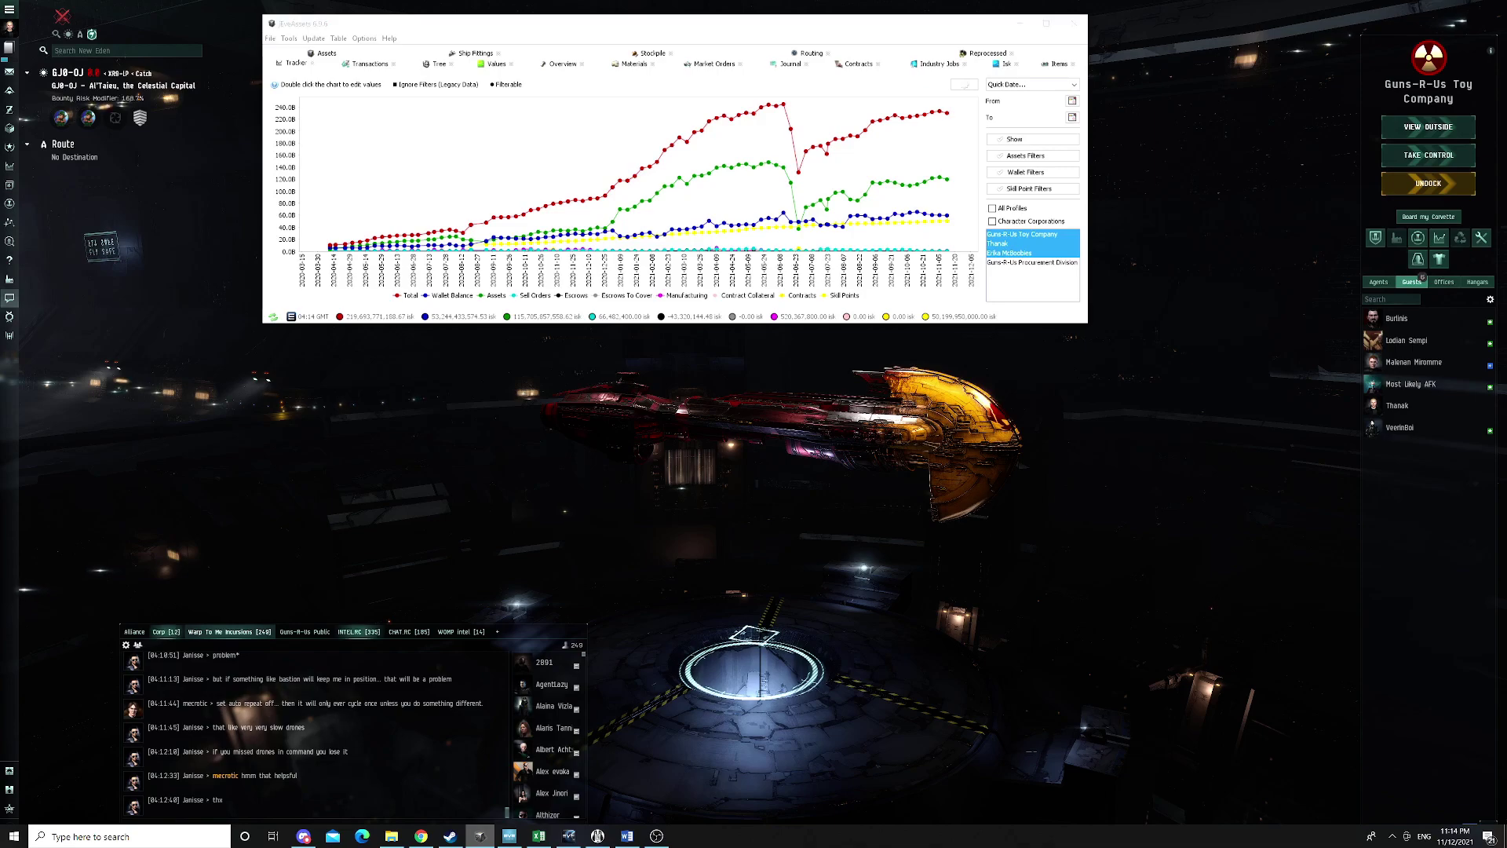
Check episode 100's Toy Company value, Thanak's net worth and the total formula in Excel
key(alt+Tab)
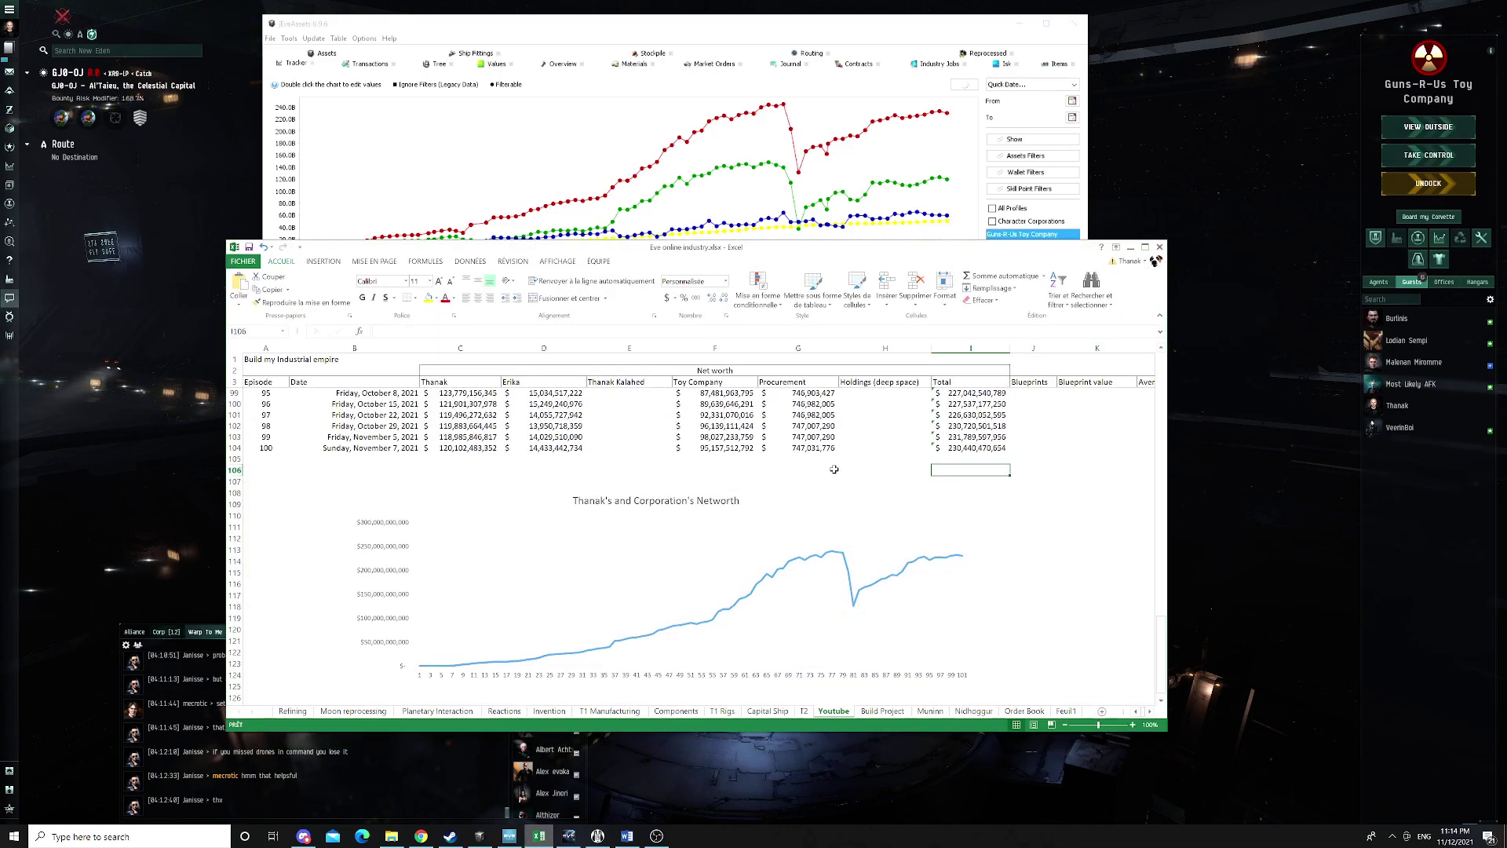
click(799, 466)
click(740, 448)
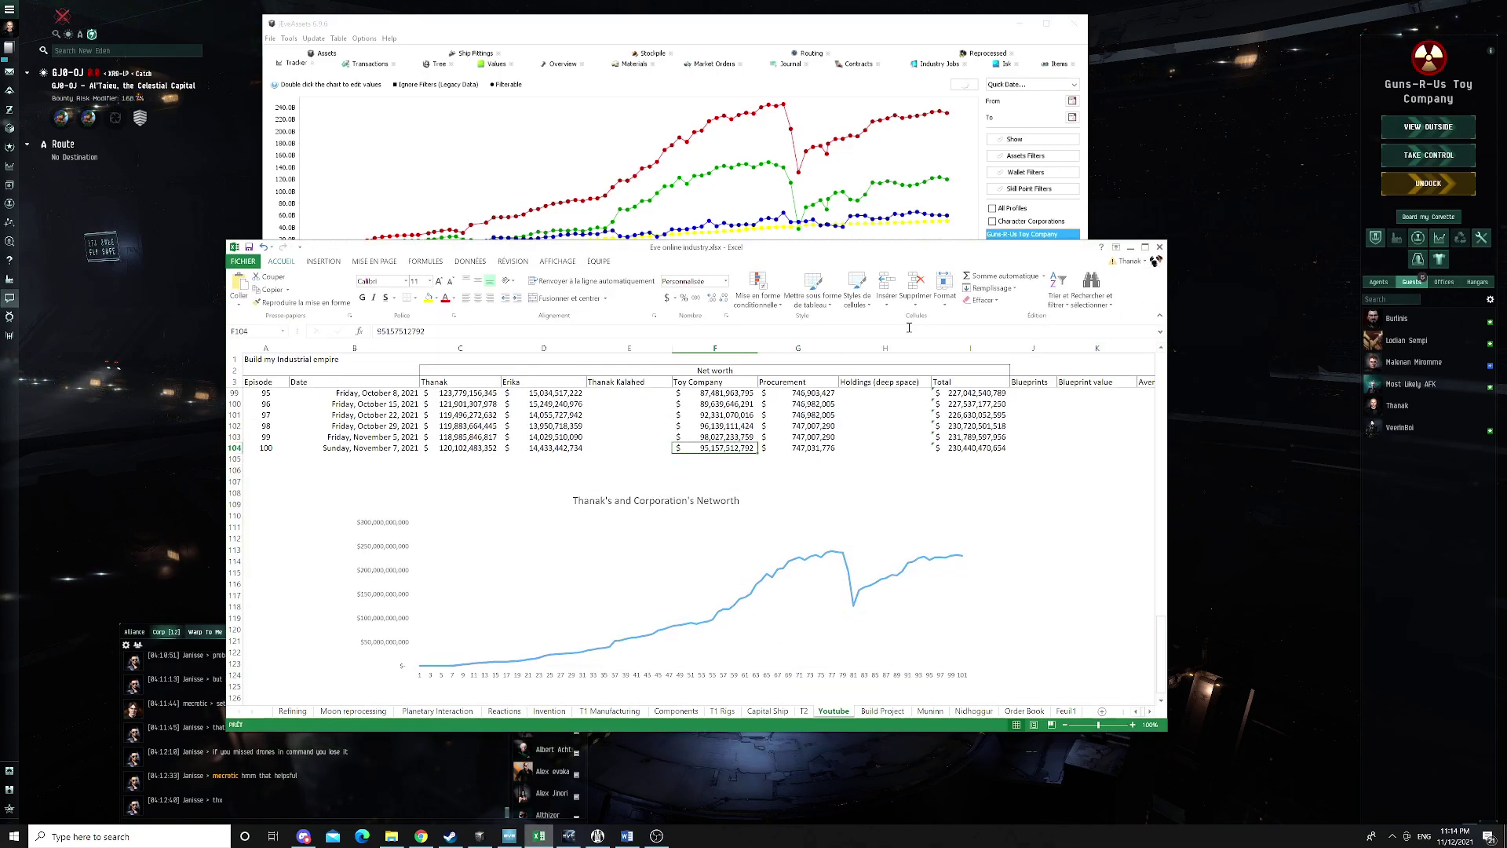
drag(937, 252, 913, 330)
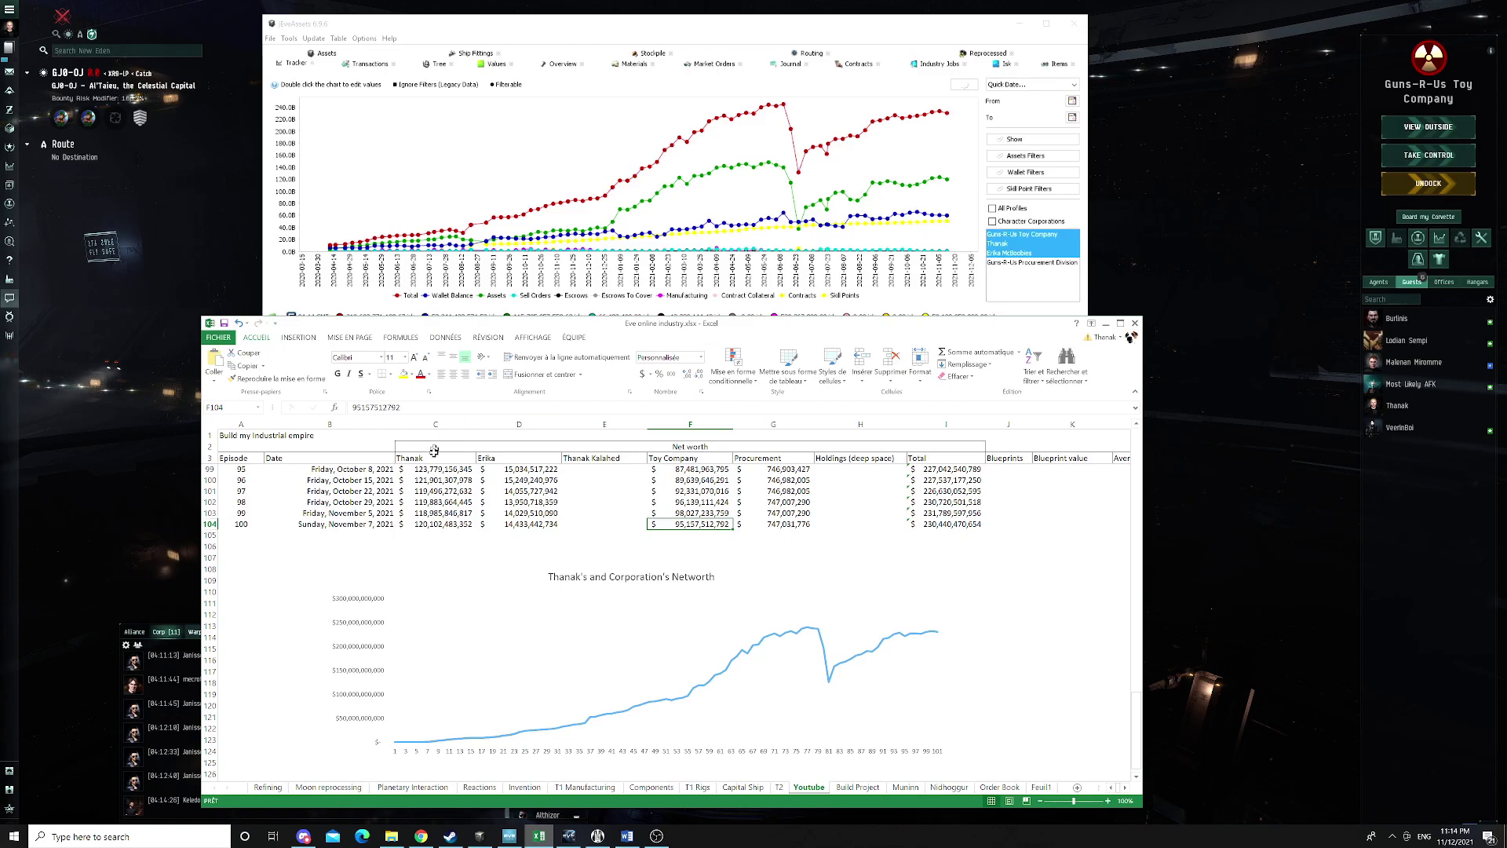
click(435, 526)
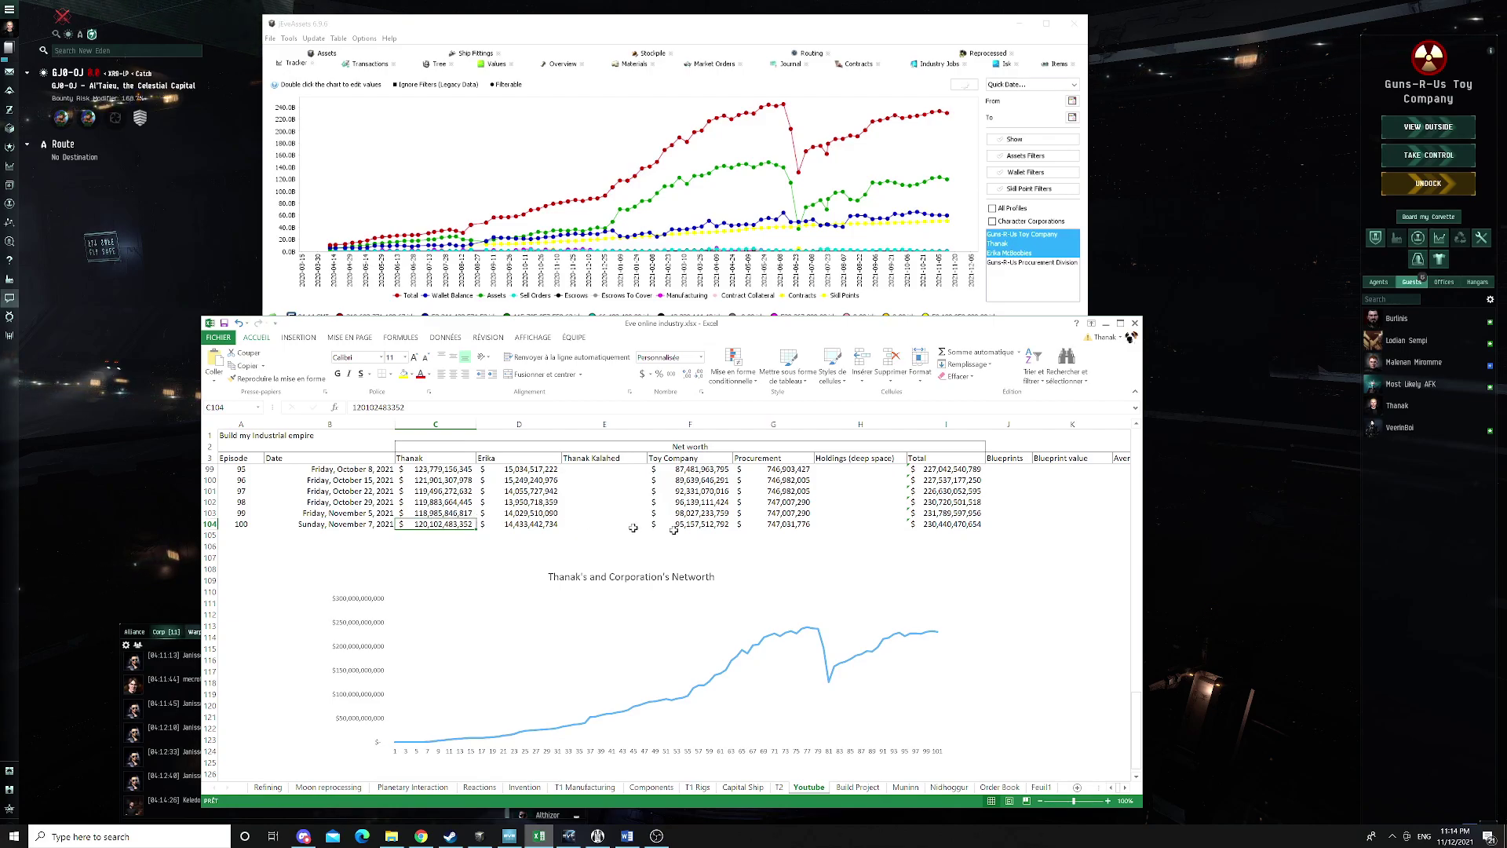
click(930, 525)
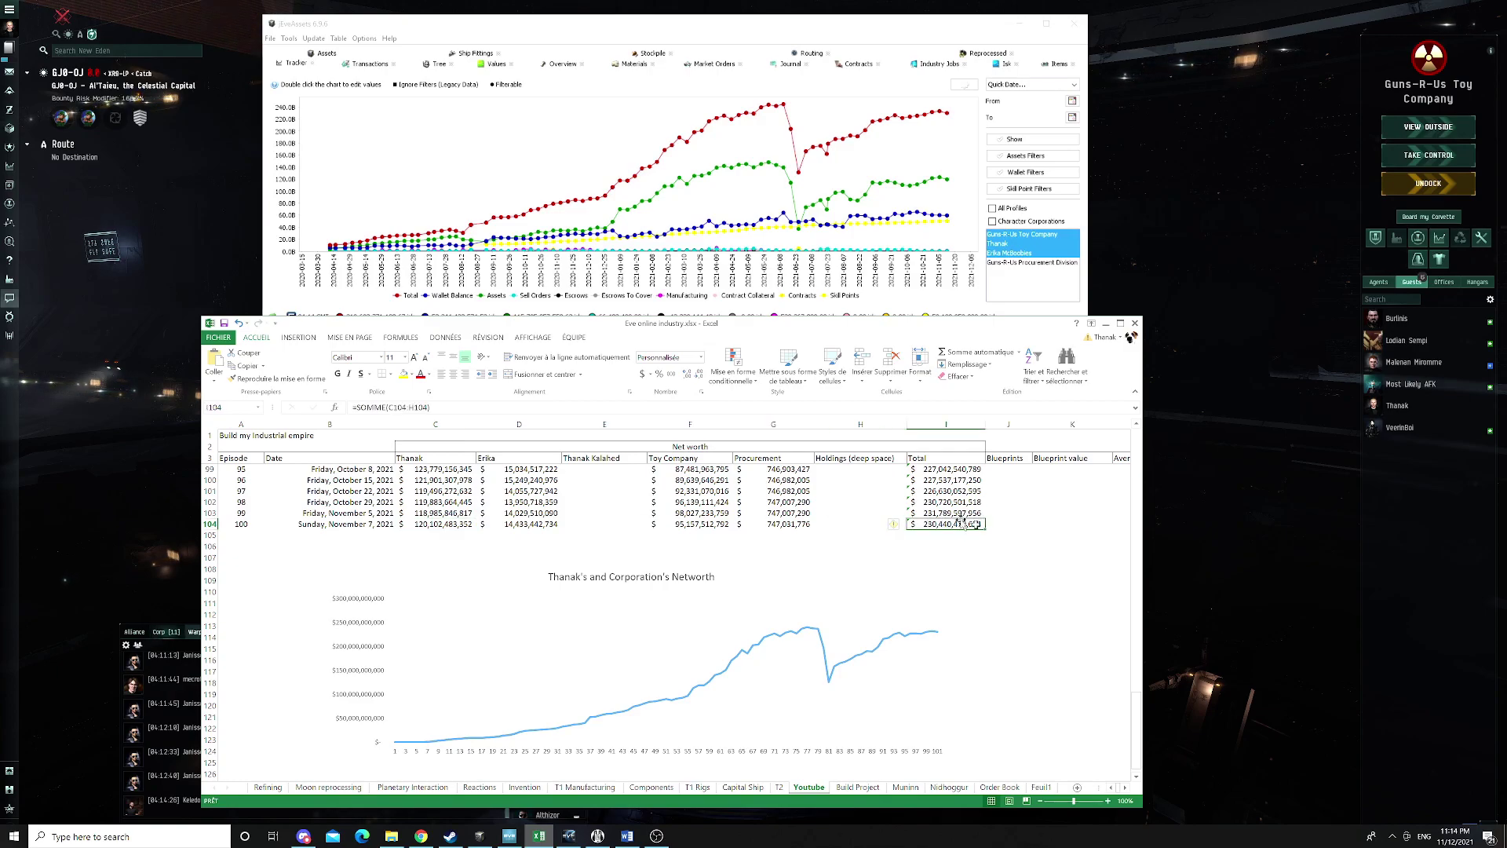
Select an empty cell below the totals, then minimize Excel and jEveAssets to reveal the DOTLAN map
click(1011, 544)
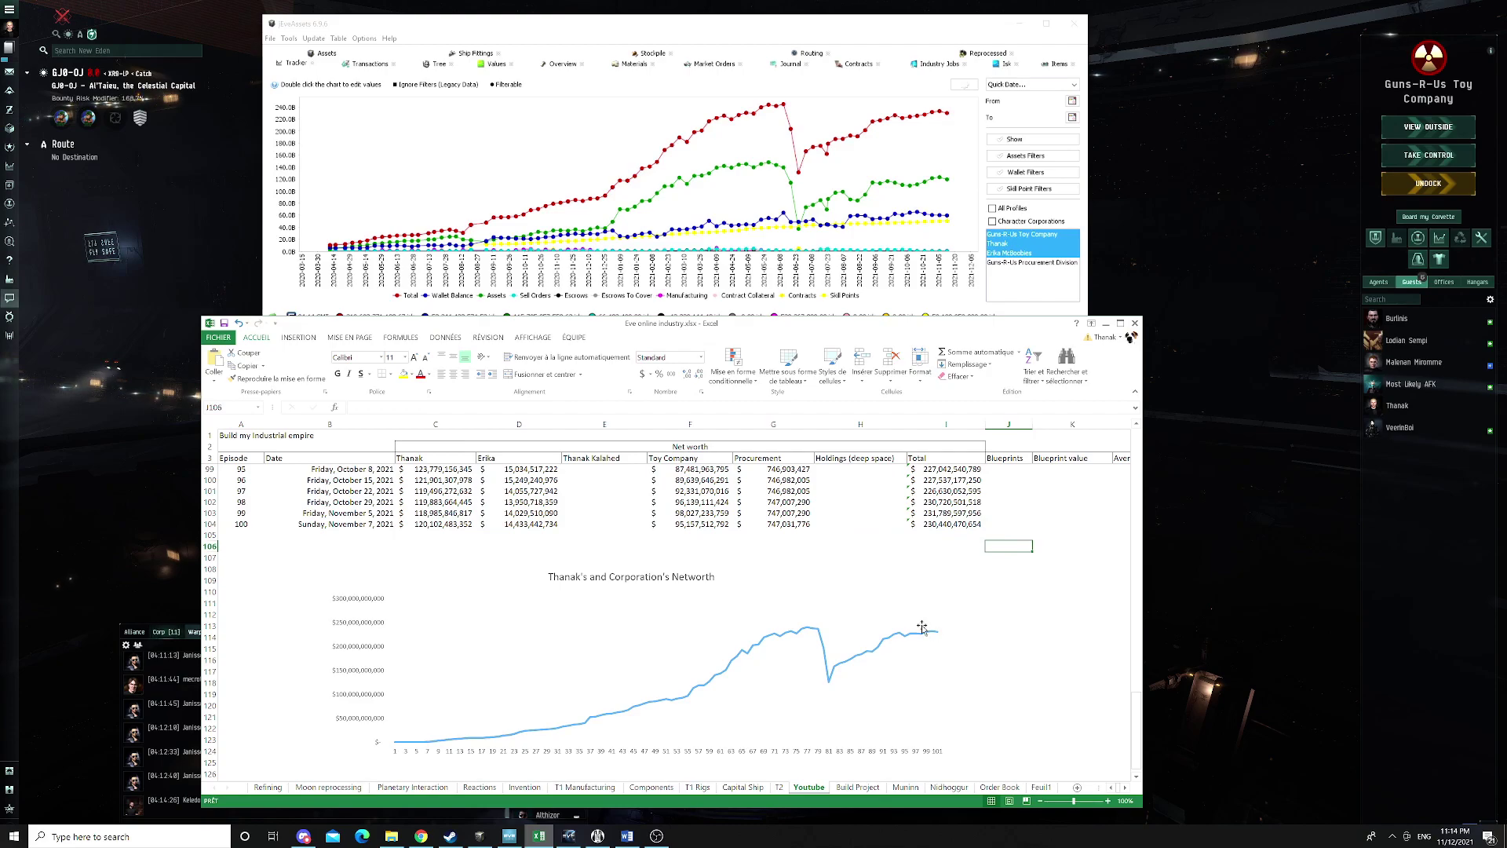
click(949, 545)
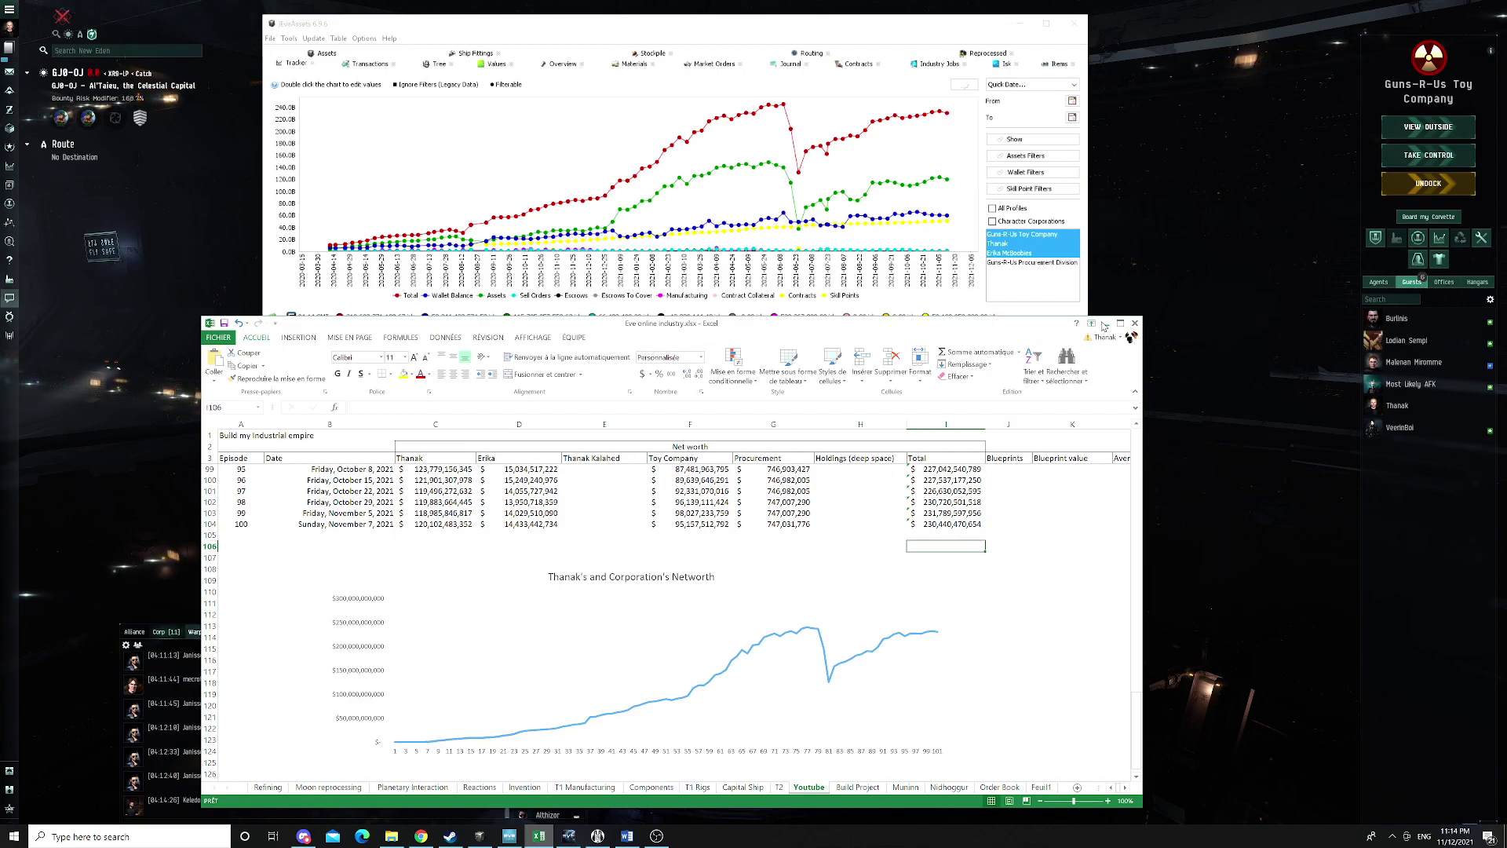
click(1104, 326)
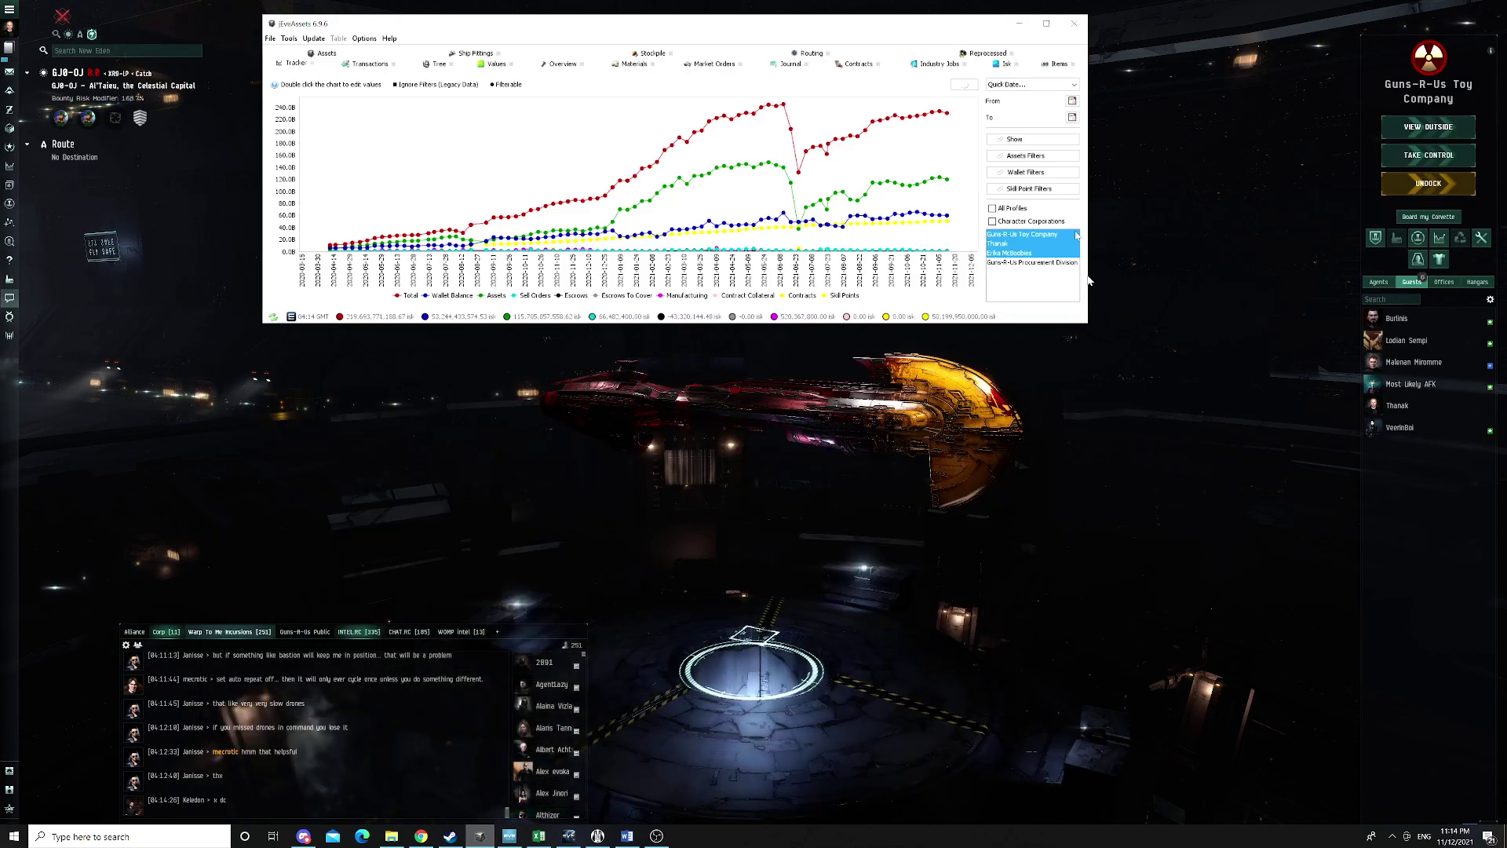
click(1021, 23)
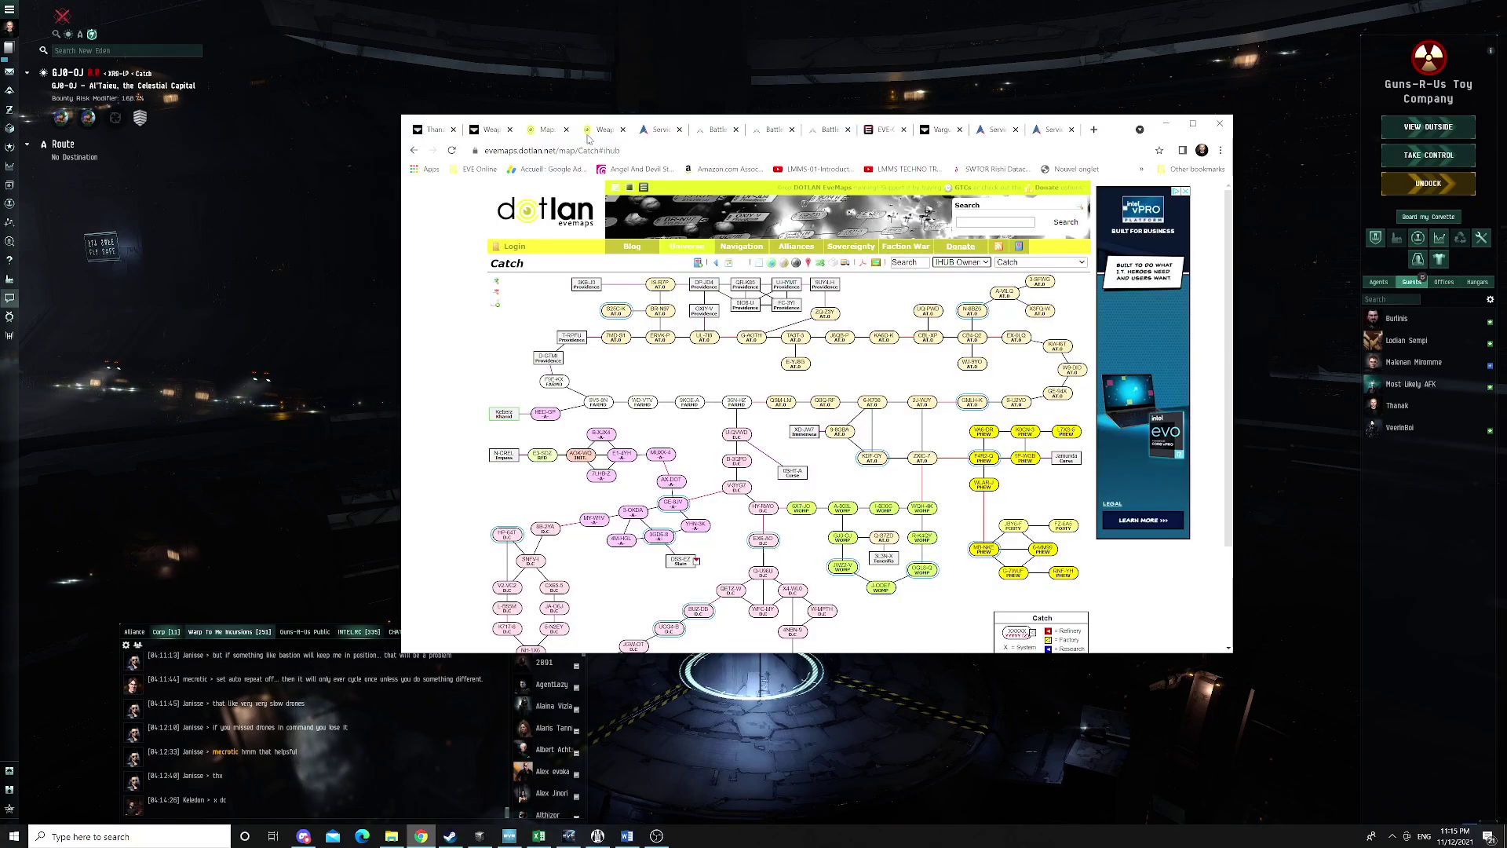
Show the 19 Weapons Of Mass Production sovereignty structures in Catch on DOTLAN
click(601, 130)
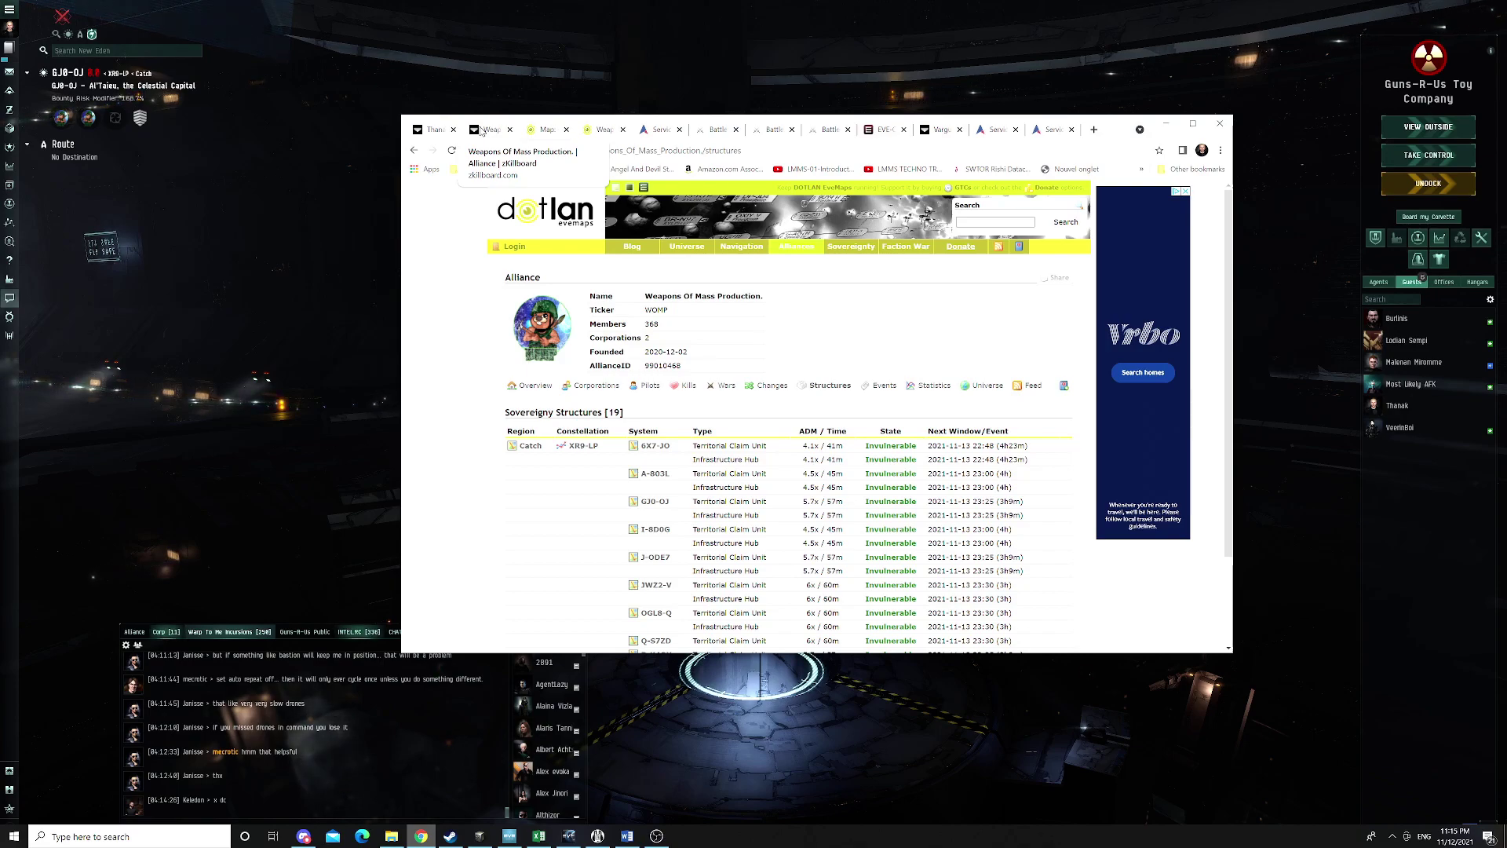
Switch to the zKillboard tab for the Weapons Of Mass Production alliance
click(481, 132)
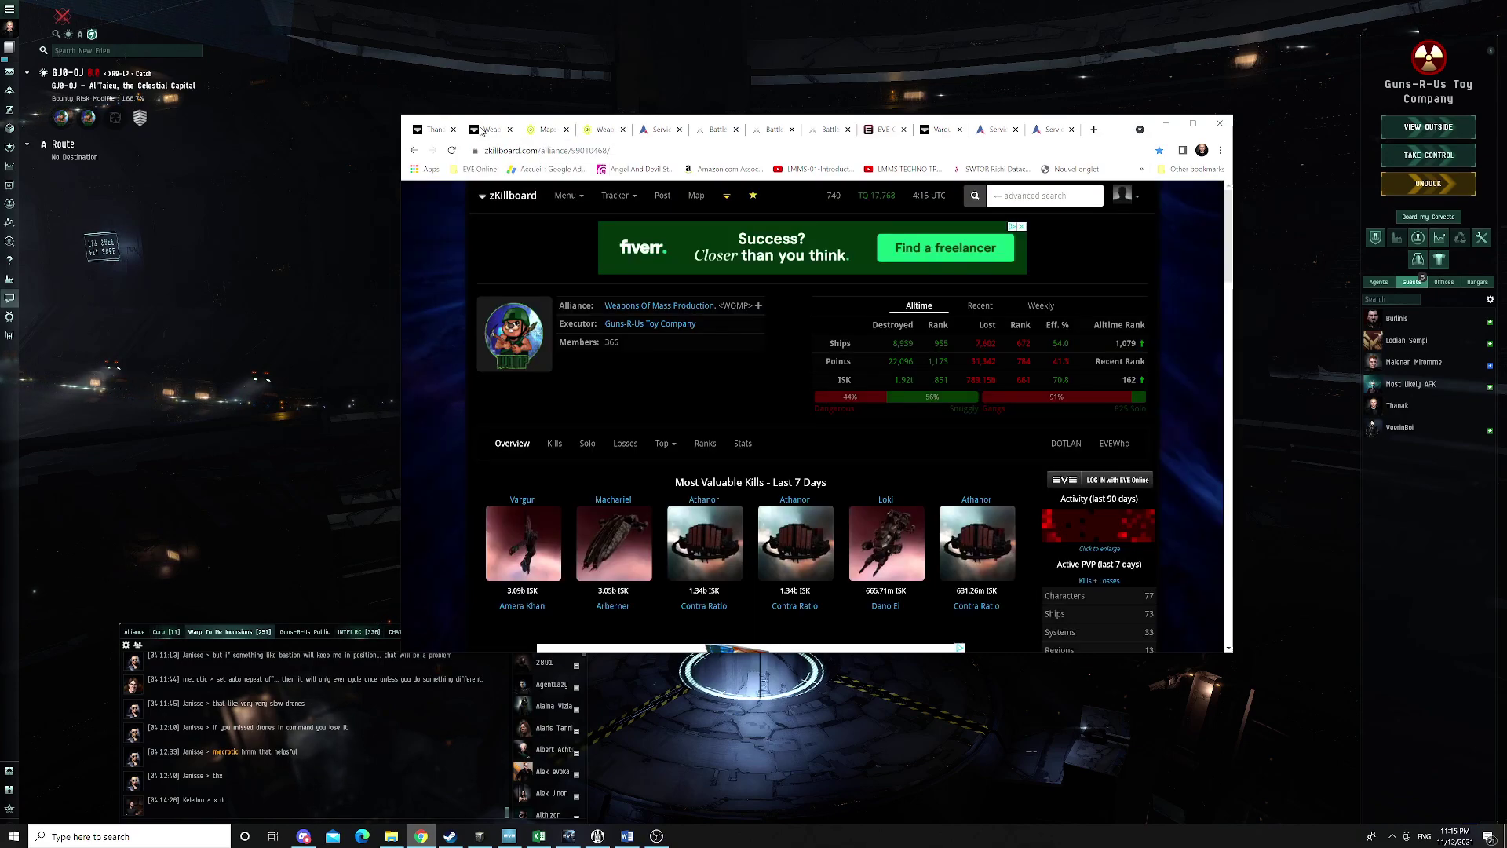
scroll(1119, 605, down, 1)
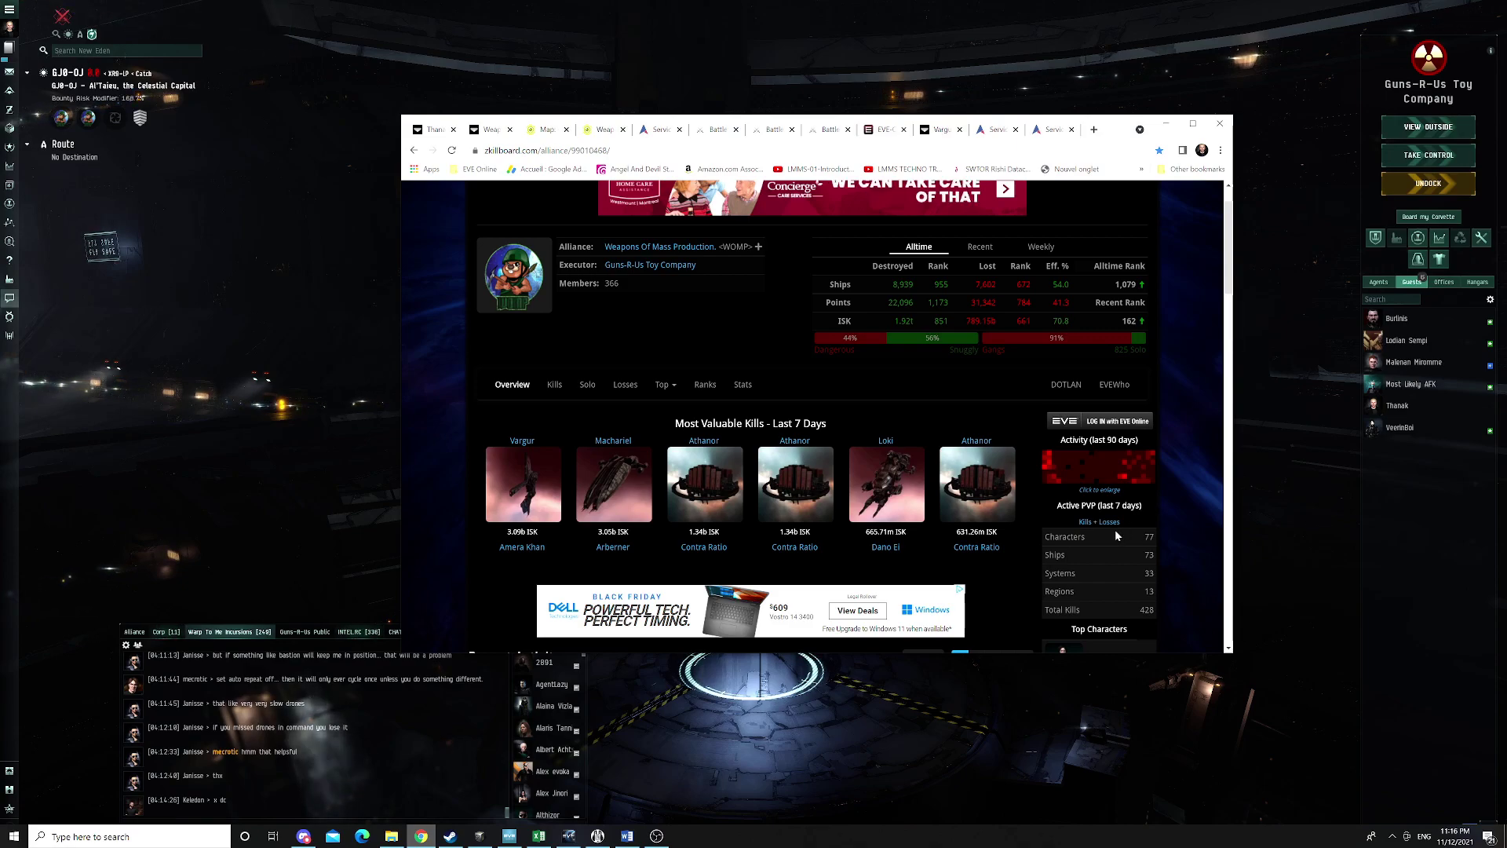
scroll(1116, 536, down, 1)
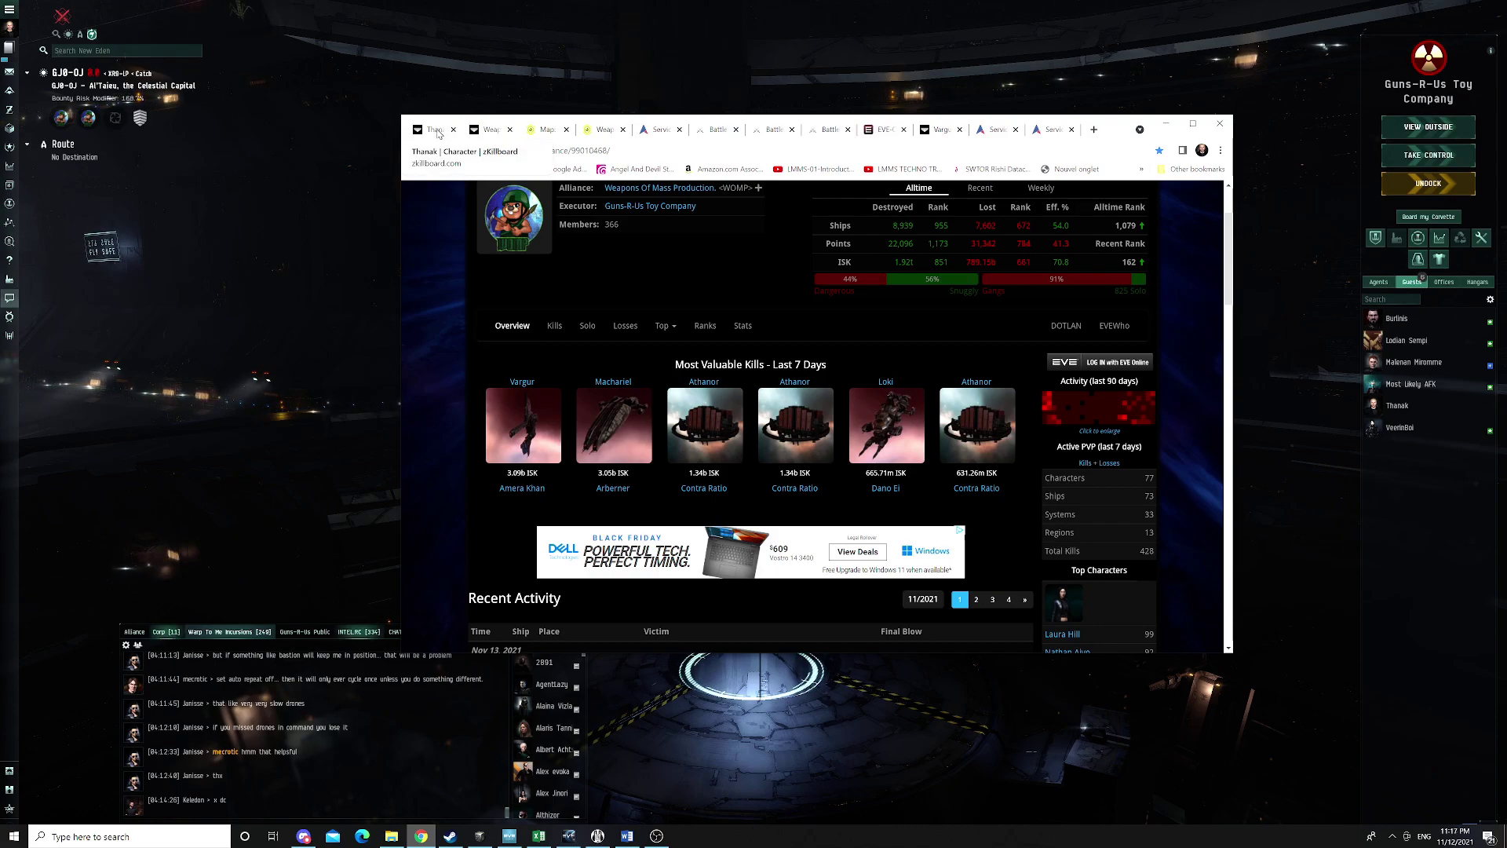
Glance at Thanak's killboard, return to the alliance overview, then refocus the EVE client
click(440, 130)
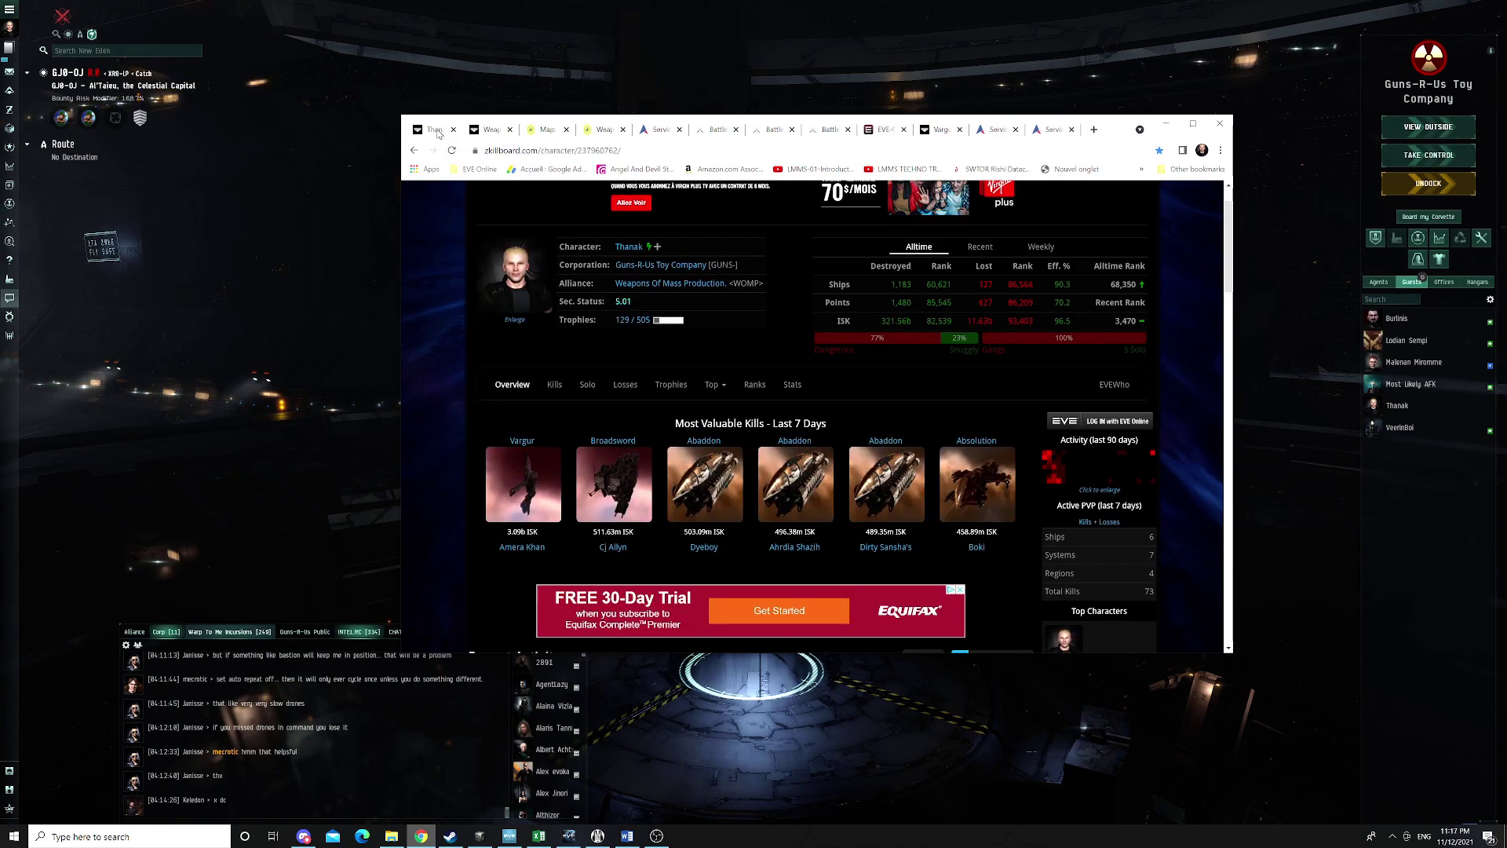
click(492, 130)
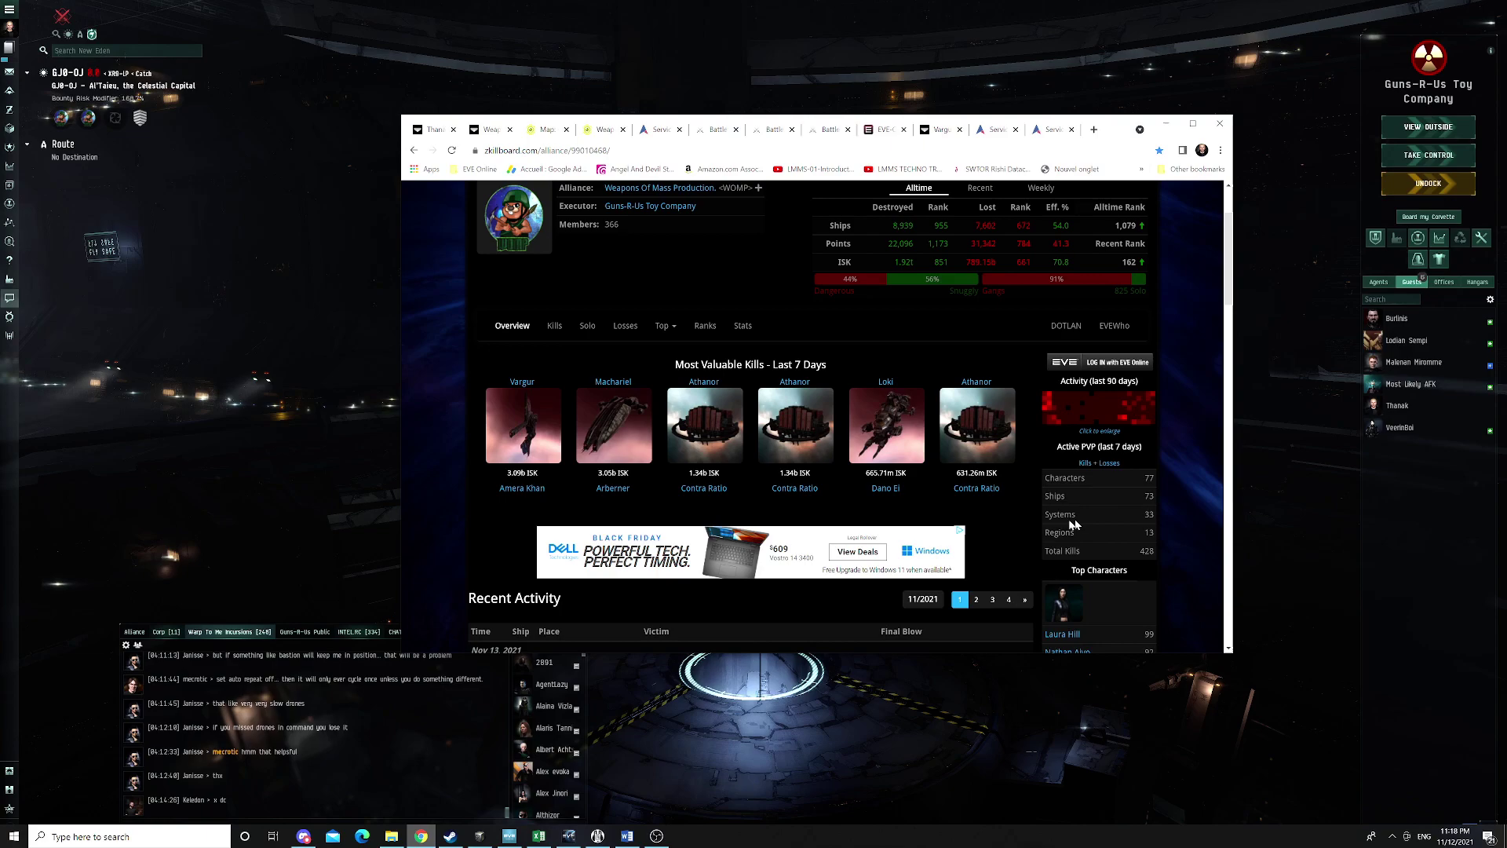
click(1375, 651)
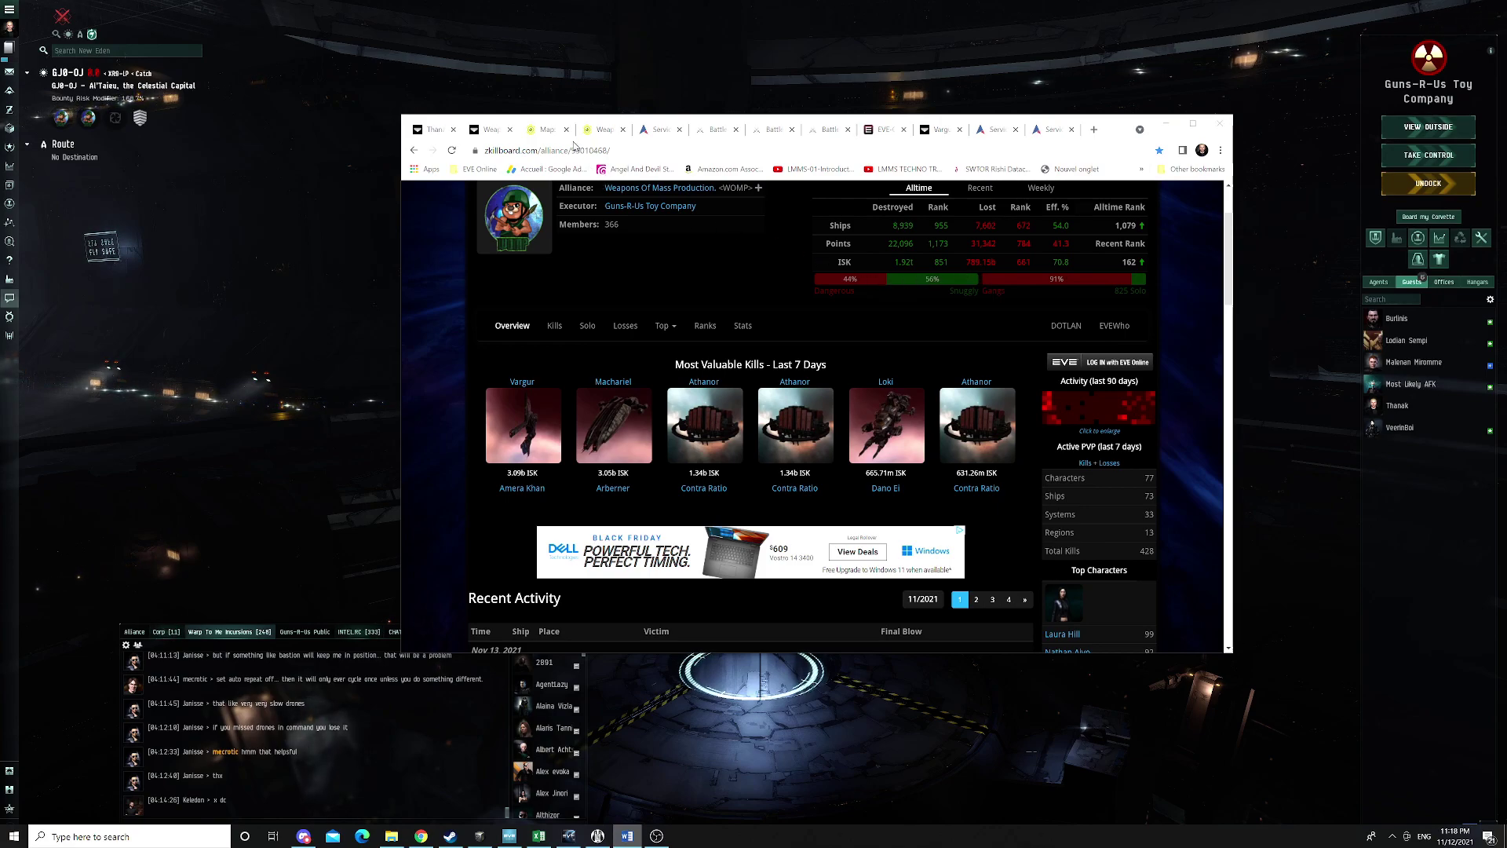
Switch to the DOTLAN Catch region map tab
click(554, 130)
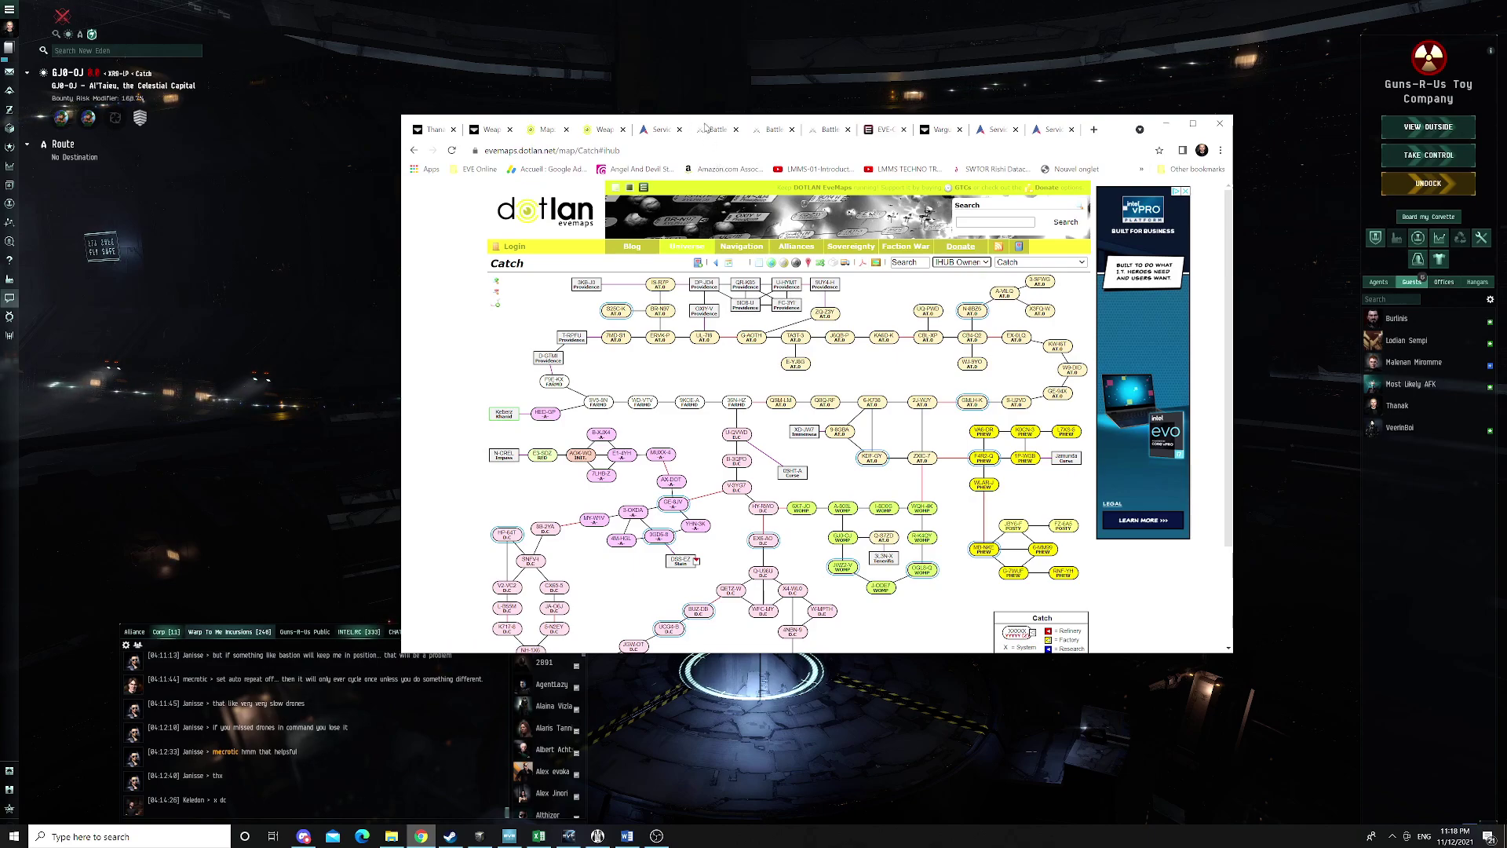
click(707, 129)
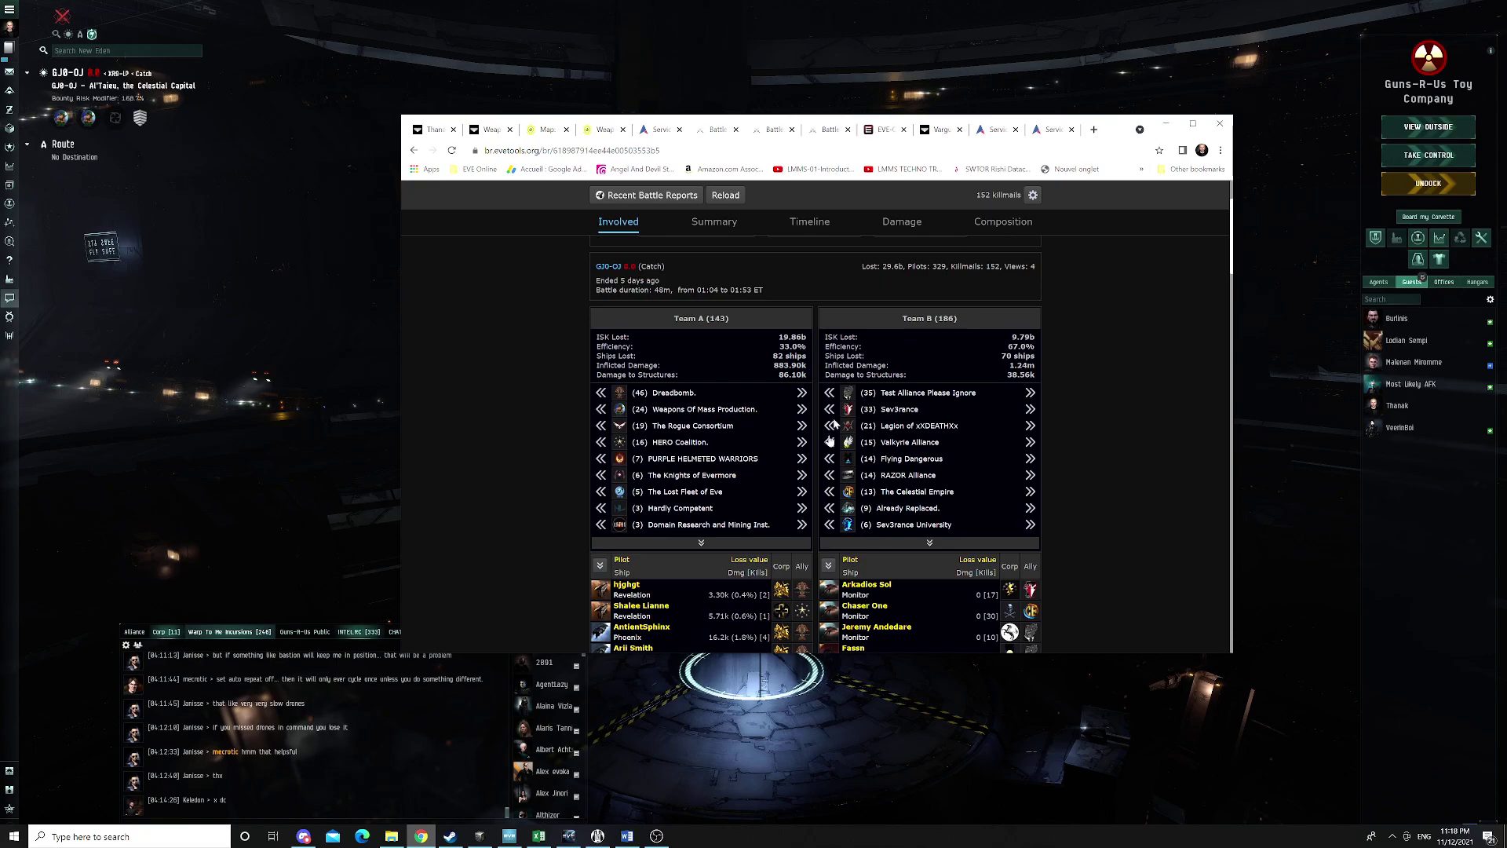
scroll(827, 460, up, 1)
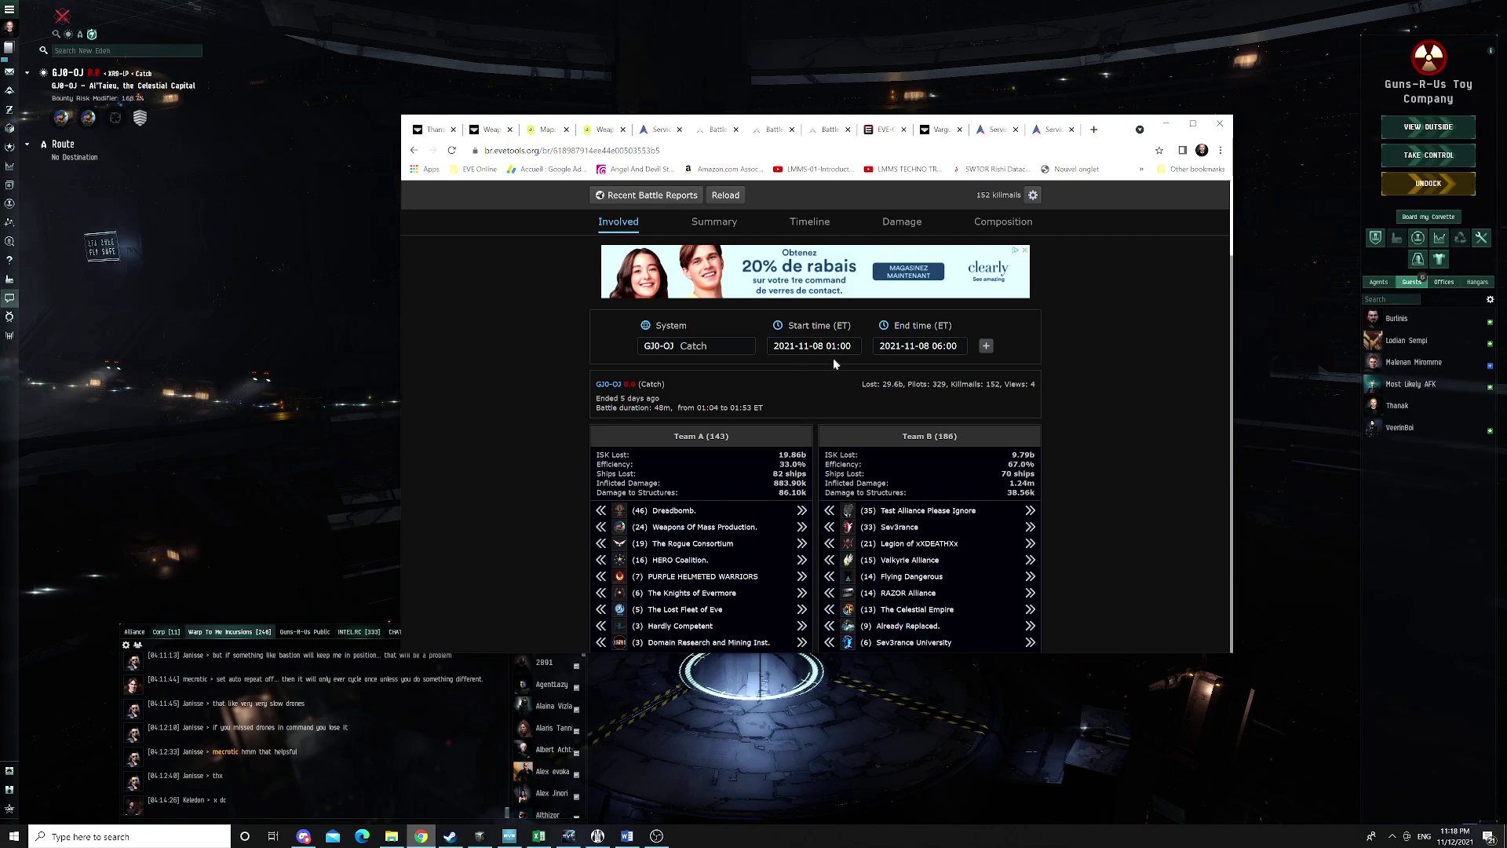
scroll(812, 389, down, 1)
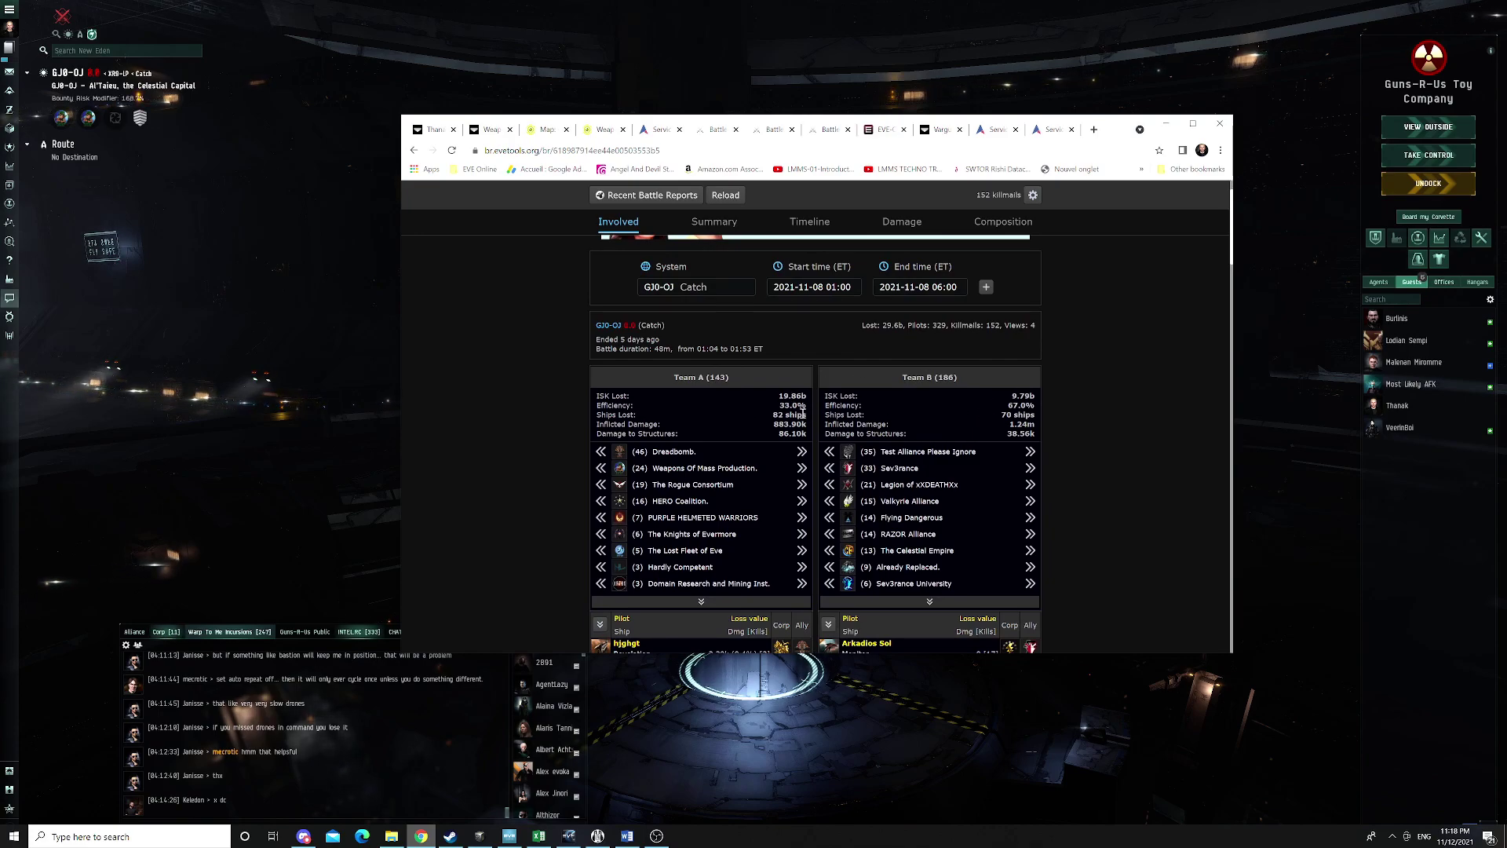
scroll(803, 407, down, 1)
scroll(804, 414, down, 1)
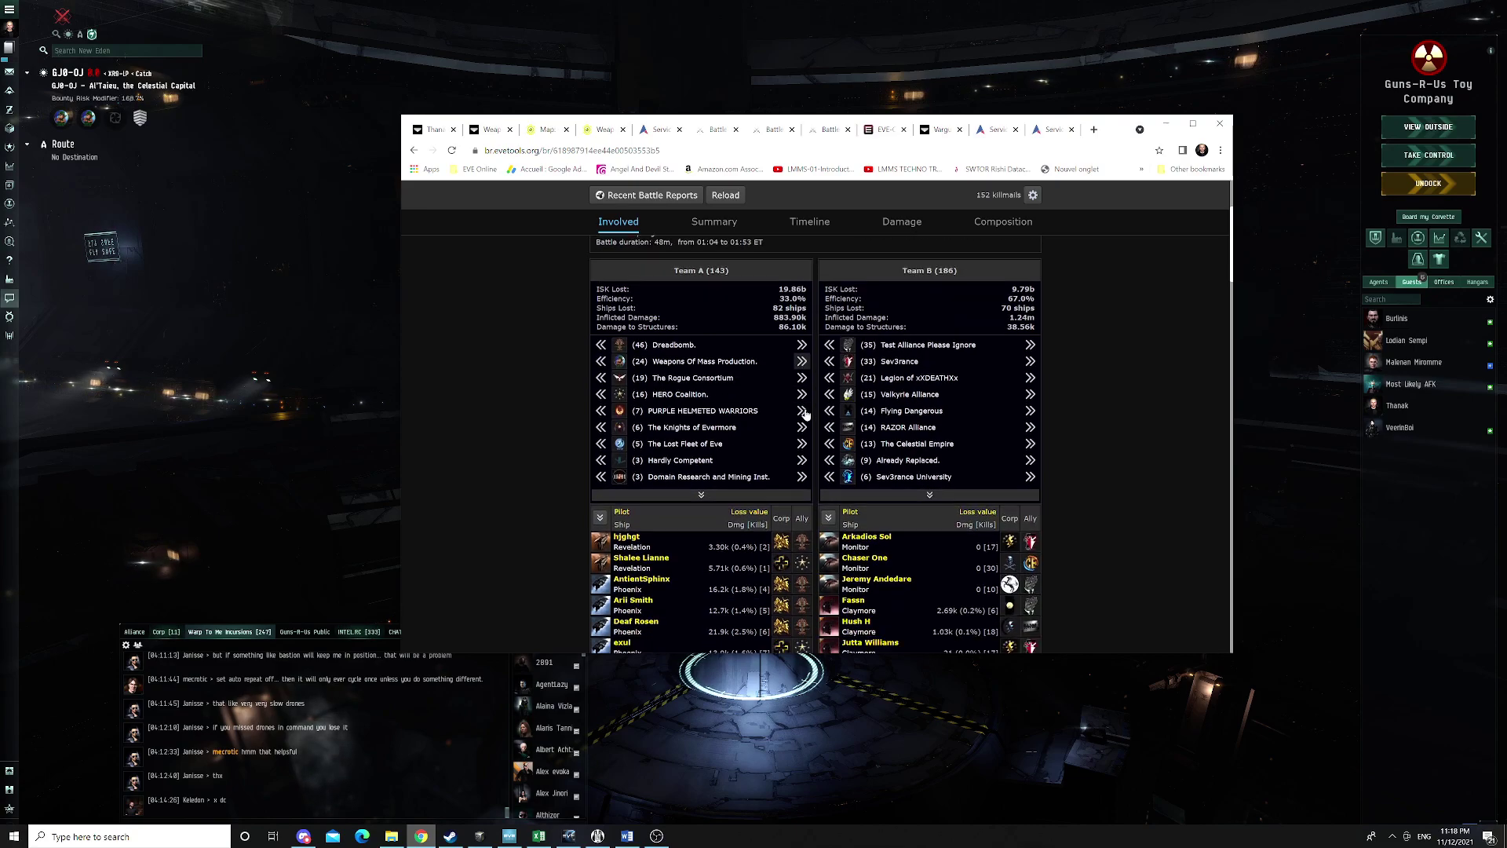
scroll(805, 414, down, 1)
scroll(804, 412, up, 2)
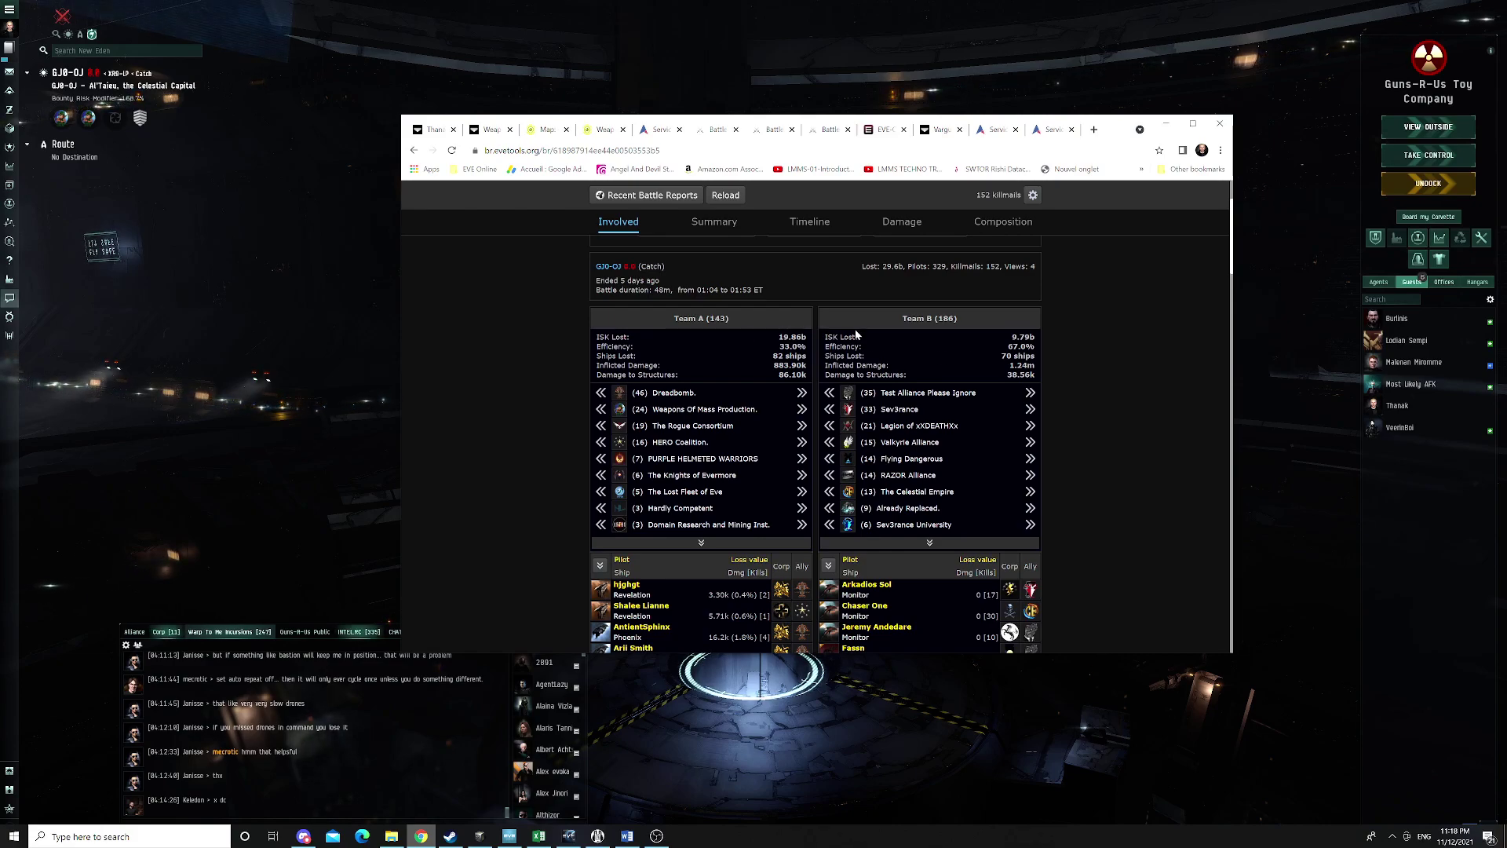
scroll(977, 402, down, 3)
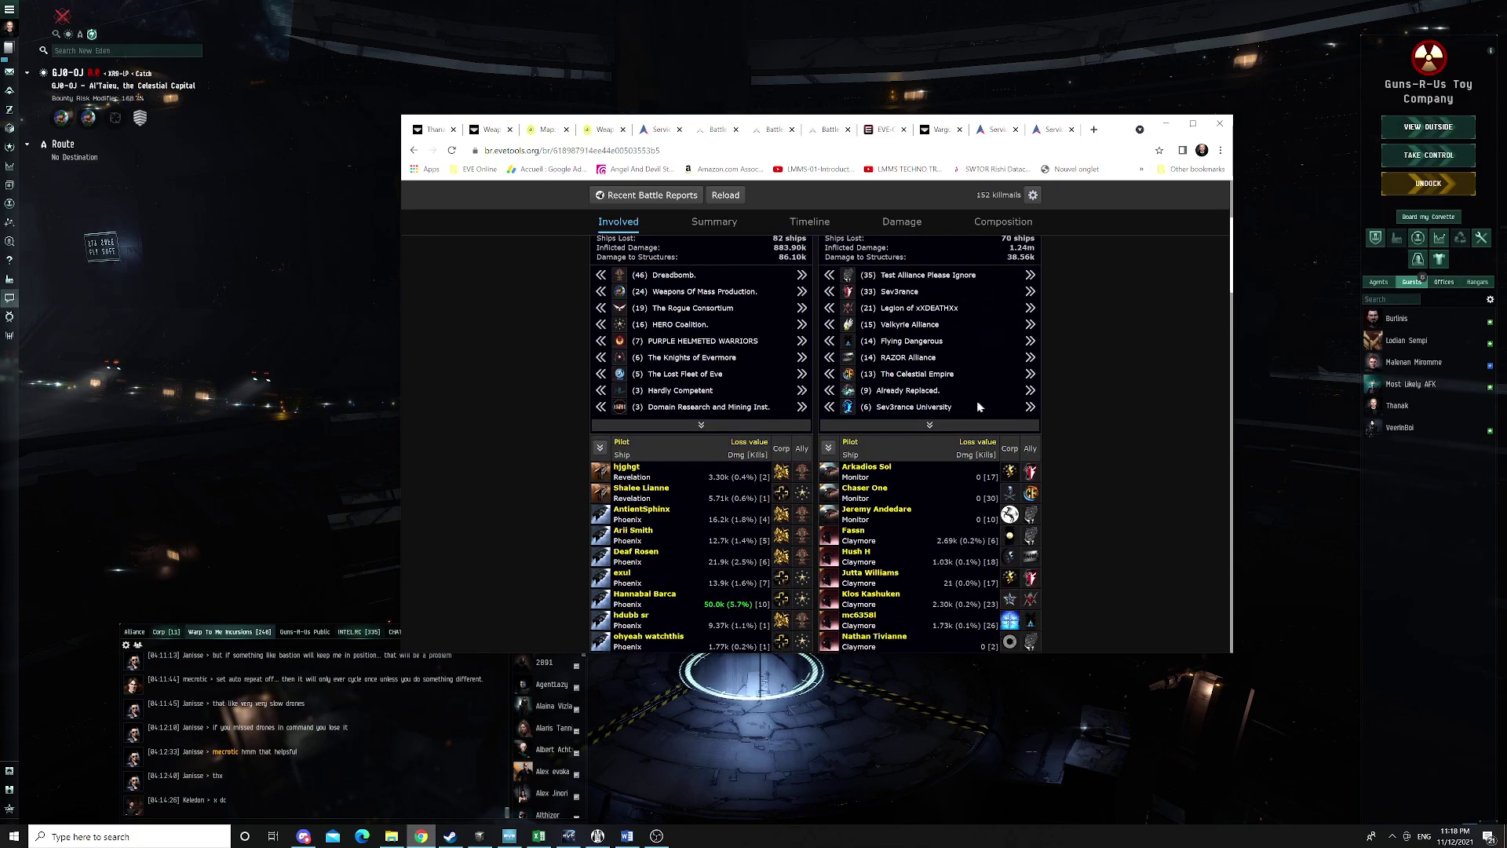
scroll(977, 402, down, 2)
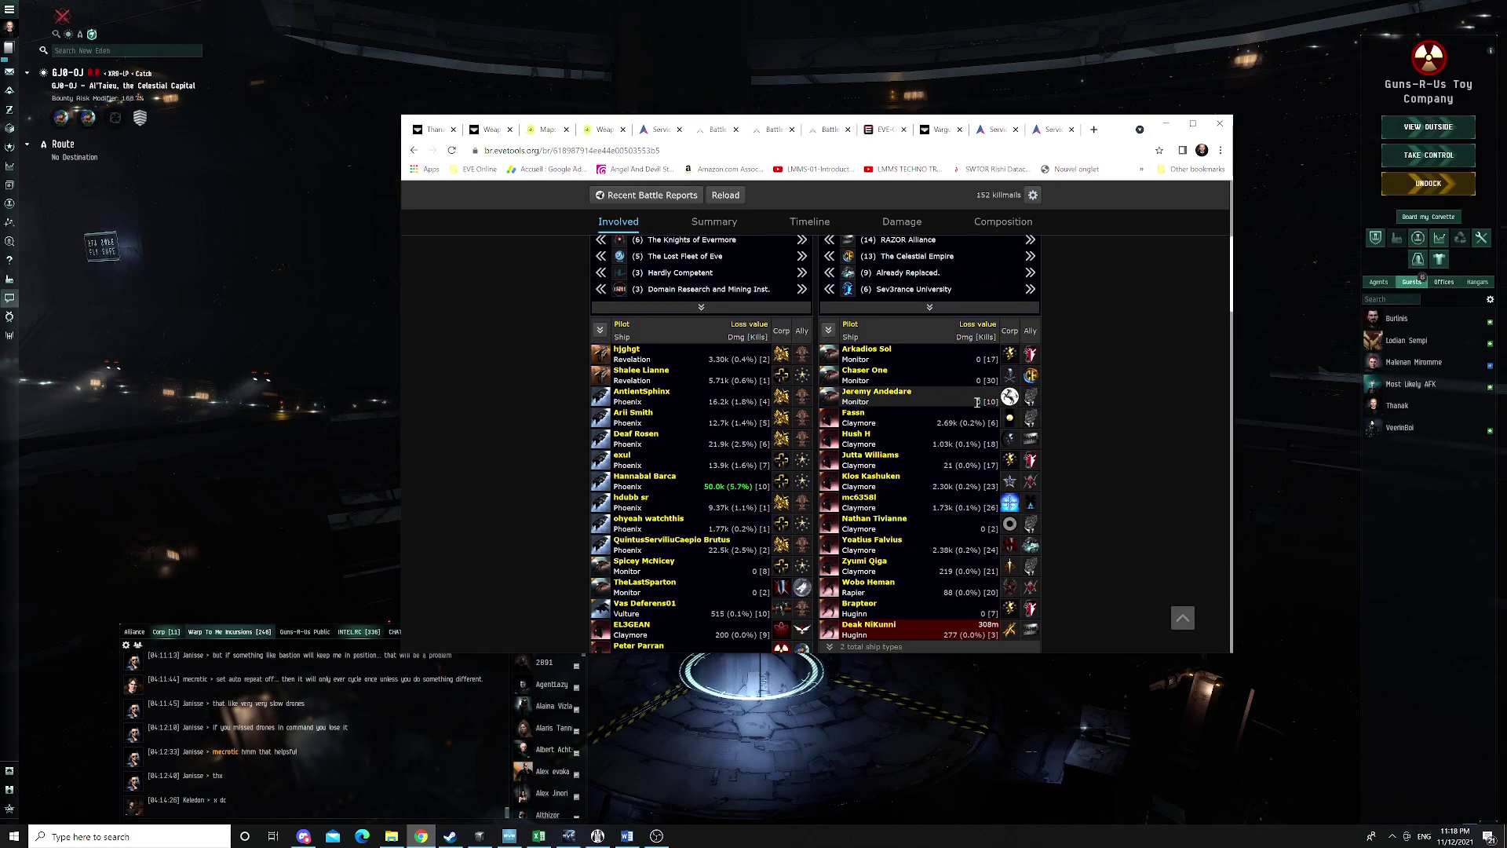
scroll(925, 424, down, 4)
scroll(925, 425, down, 4)
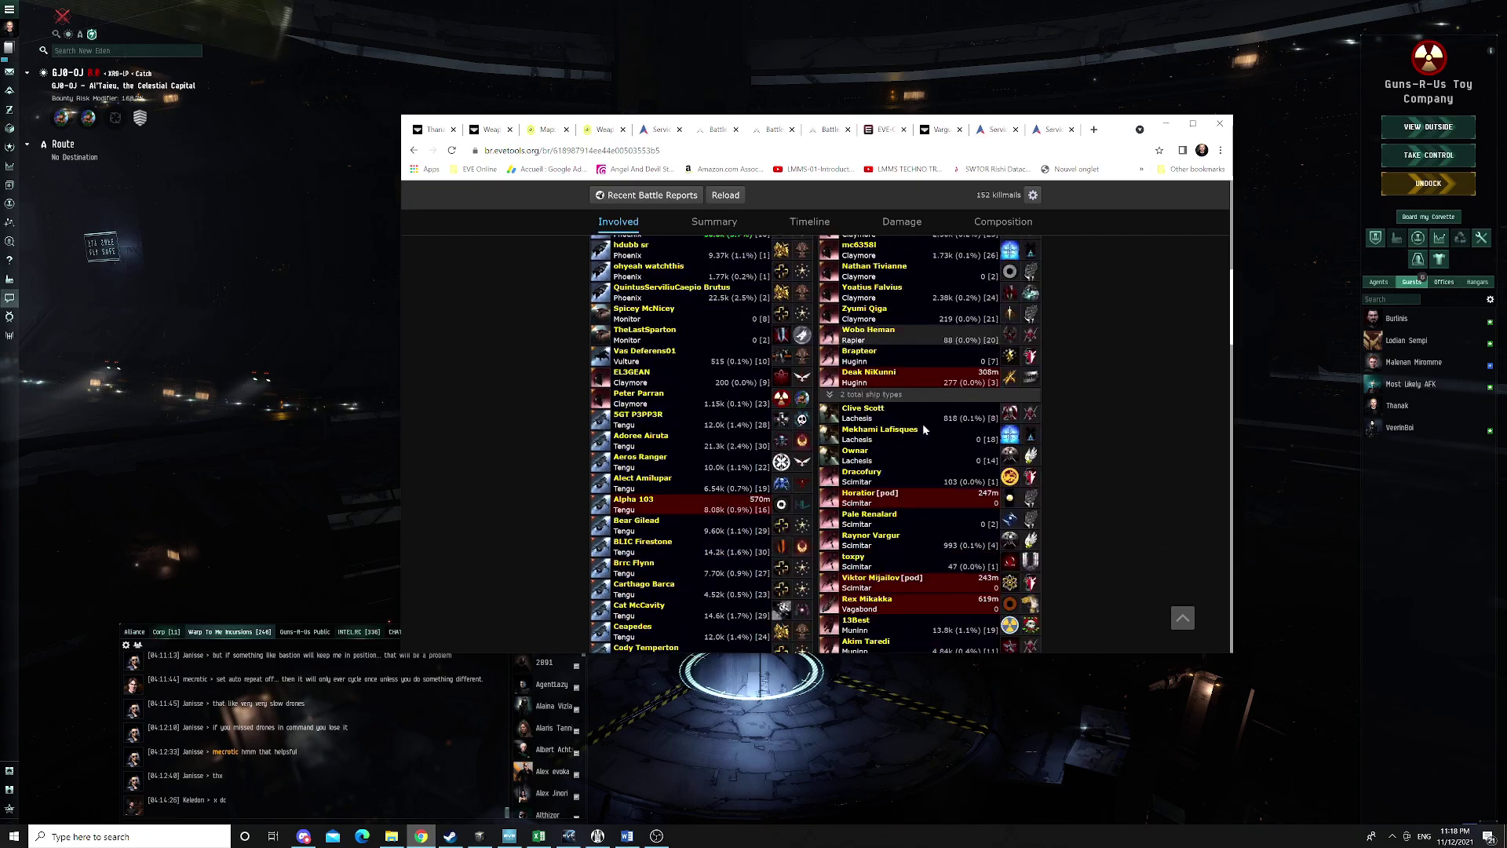
scroll(922, 422, down, 4)
scroll(921, 423, up, 2)
scroll(922, 423, up, 3)
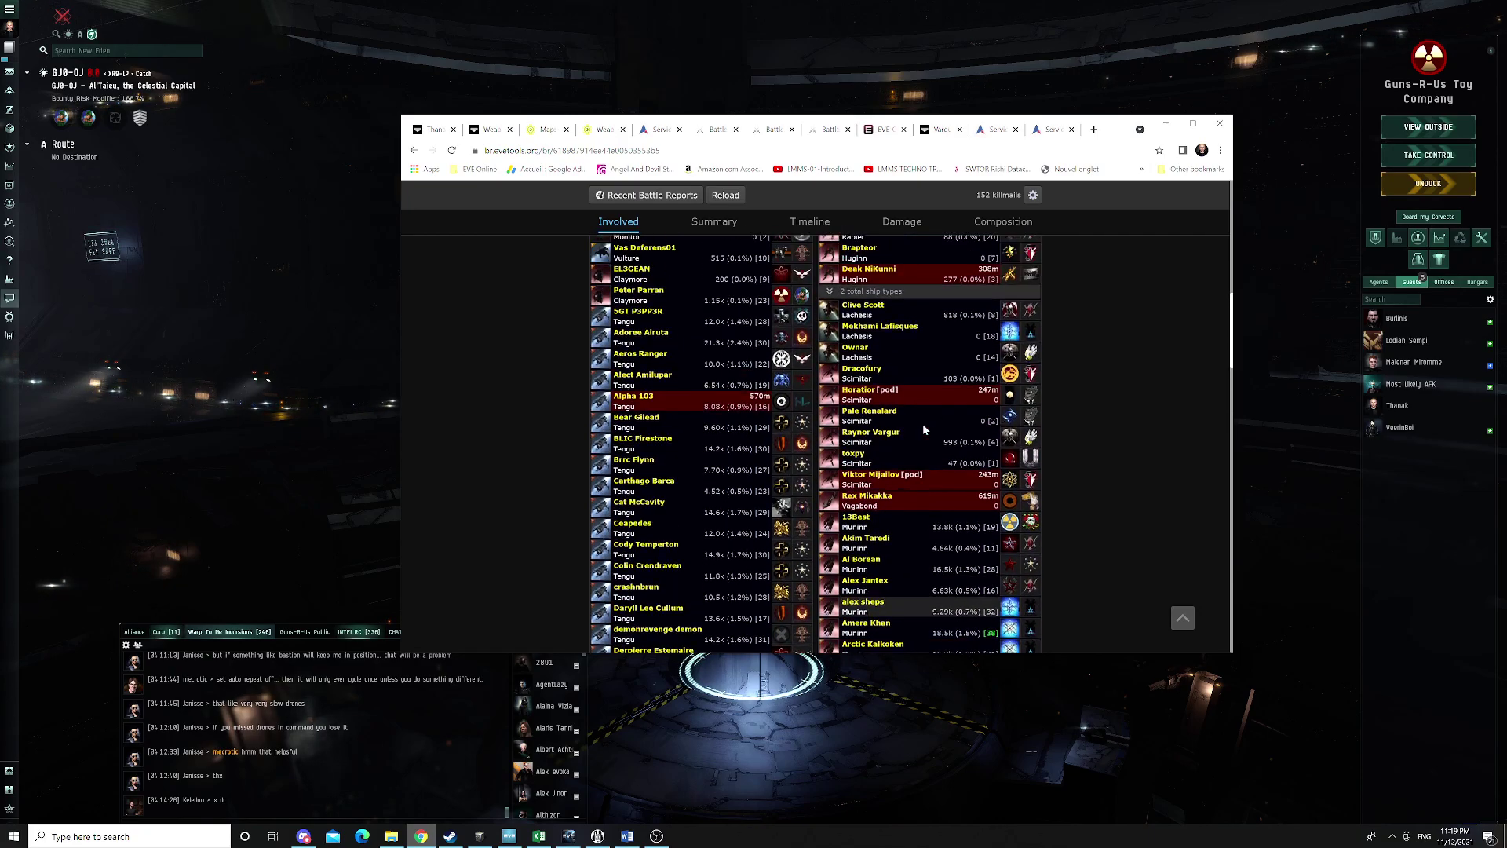
scroll(922, 423, up, 2)
scroll(922, 423, up, 3)
scroll(922, 423, up, 4)
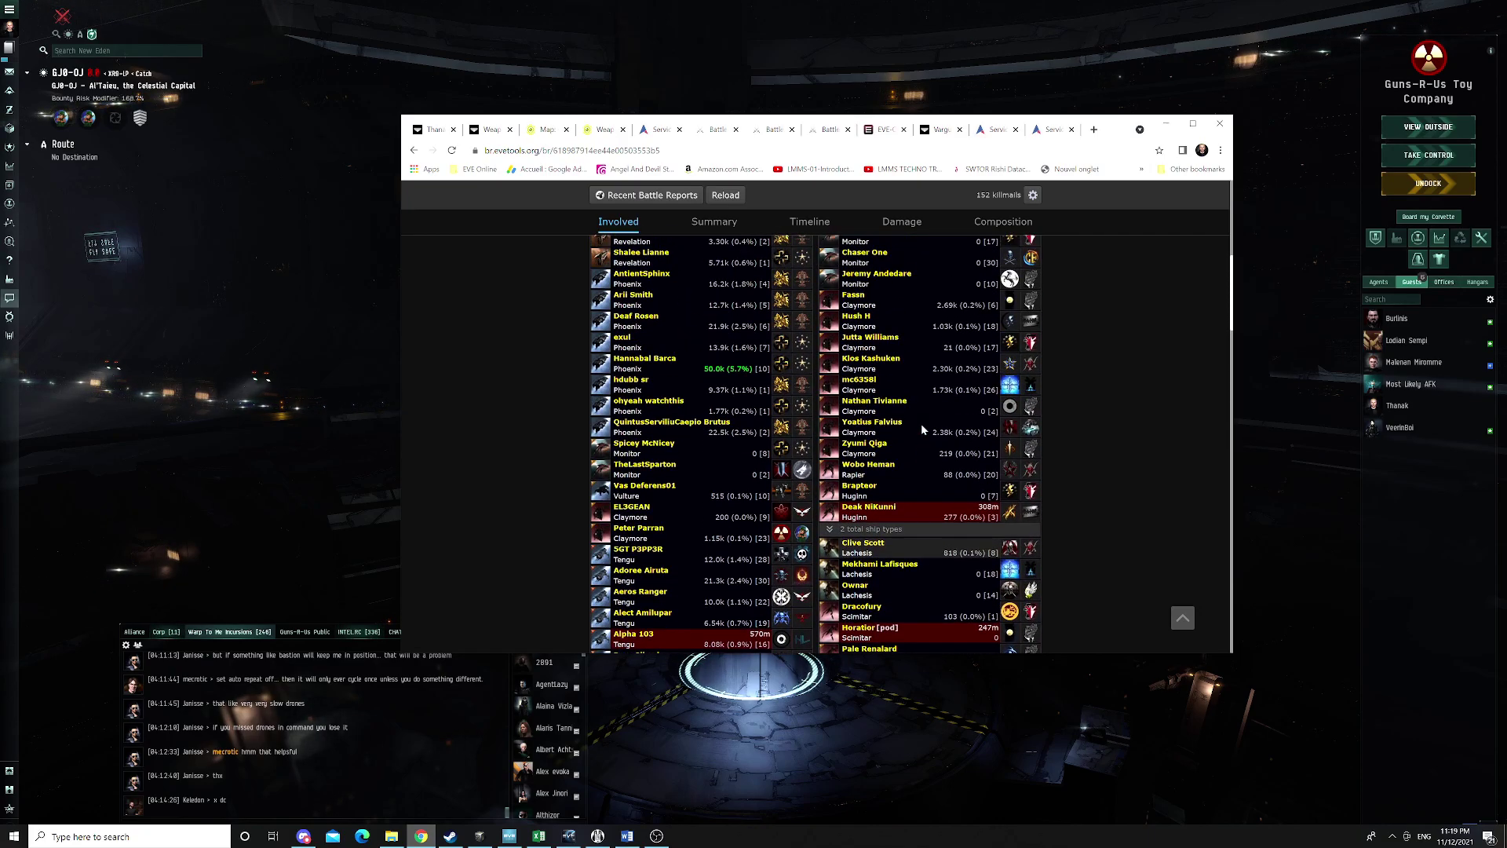
scroll(921, 422, up, 3)
scroll(920, 424, up, 4)
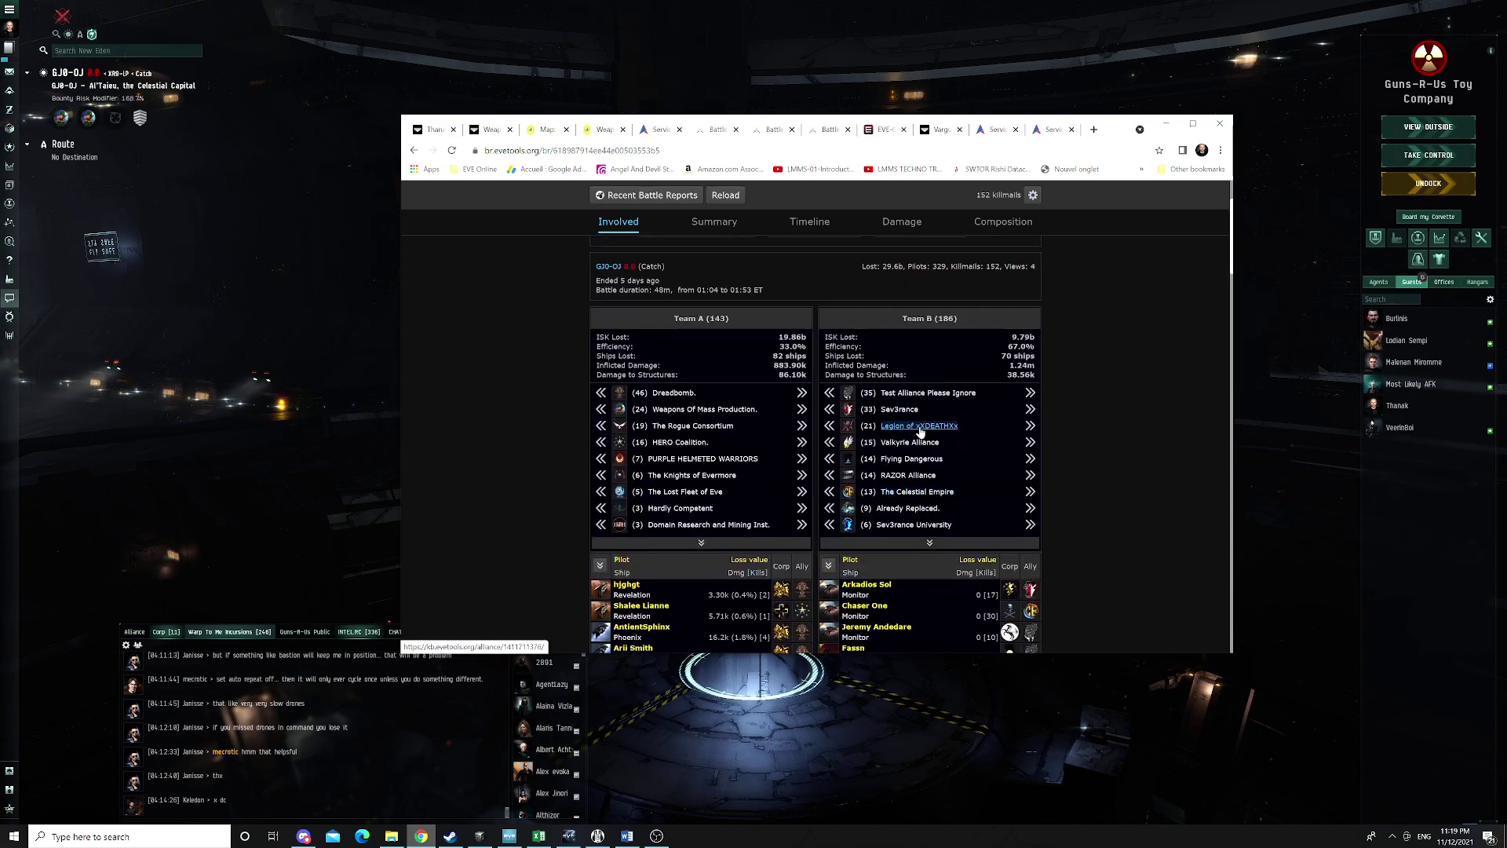
scroll(921, 431, down, 1)
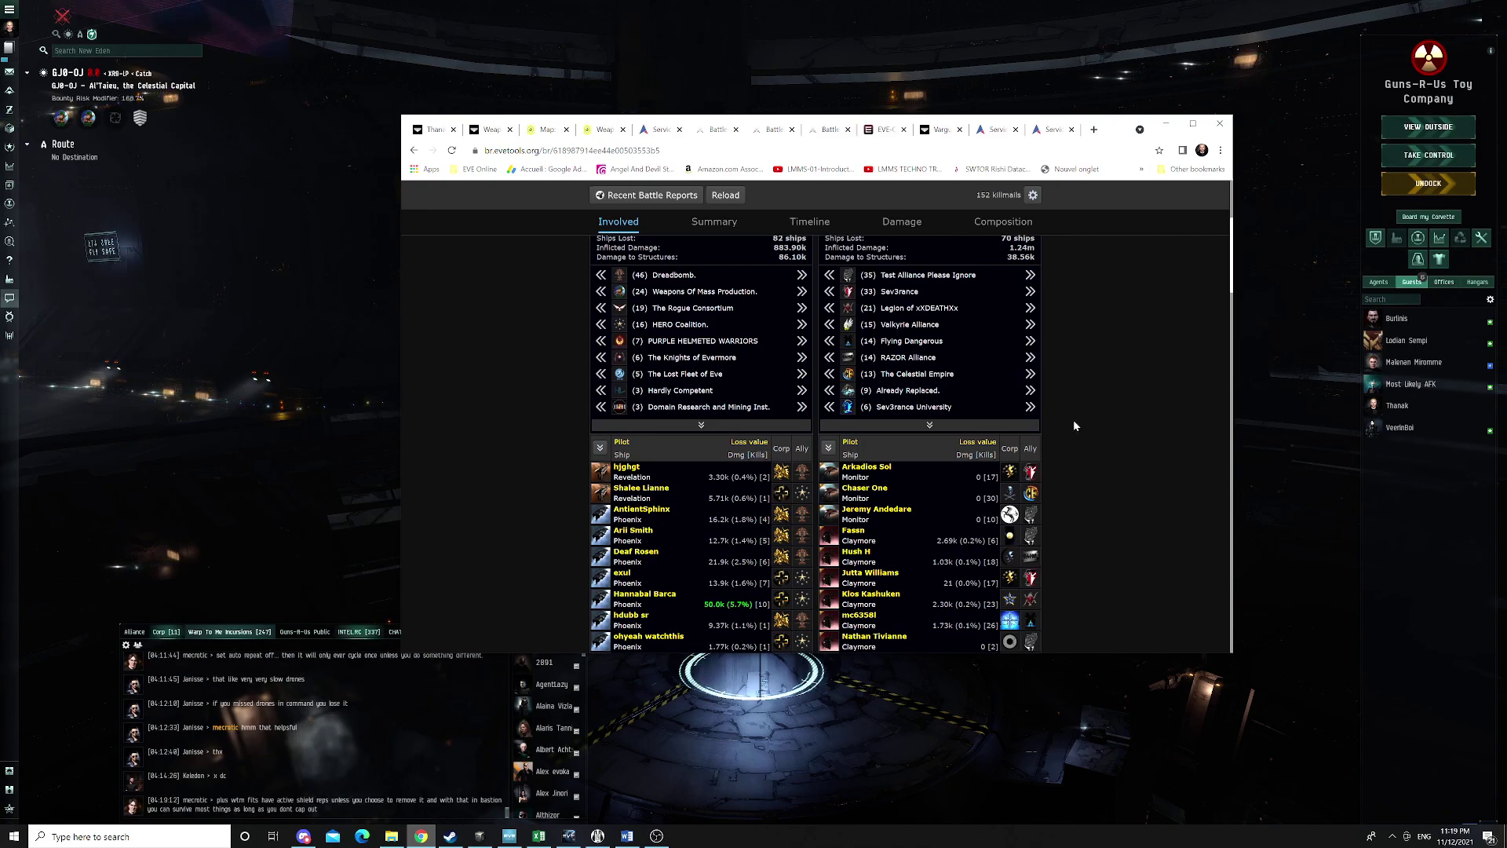
scroll(1072, 422, down, 3)
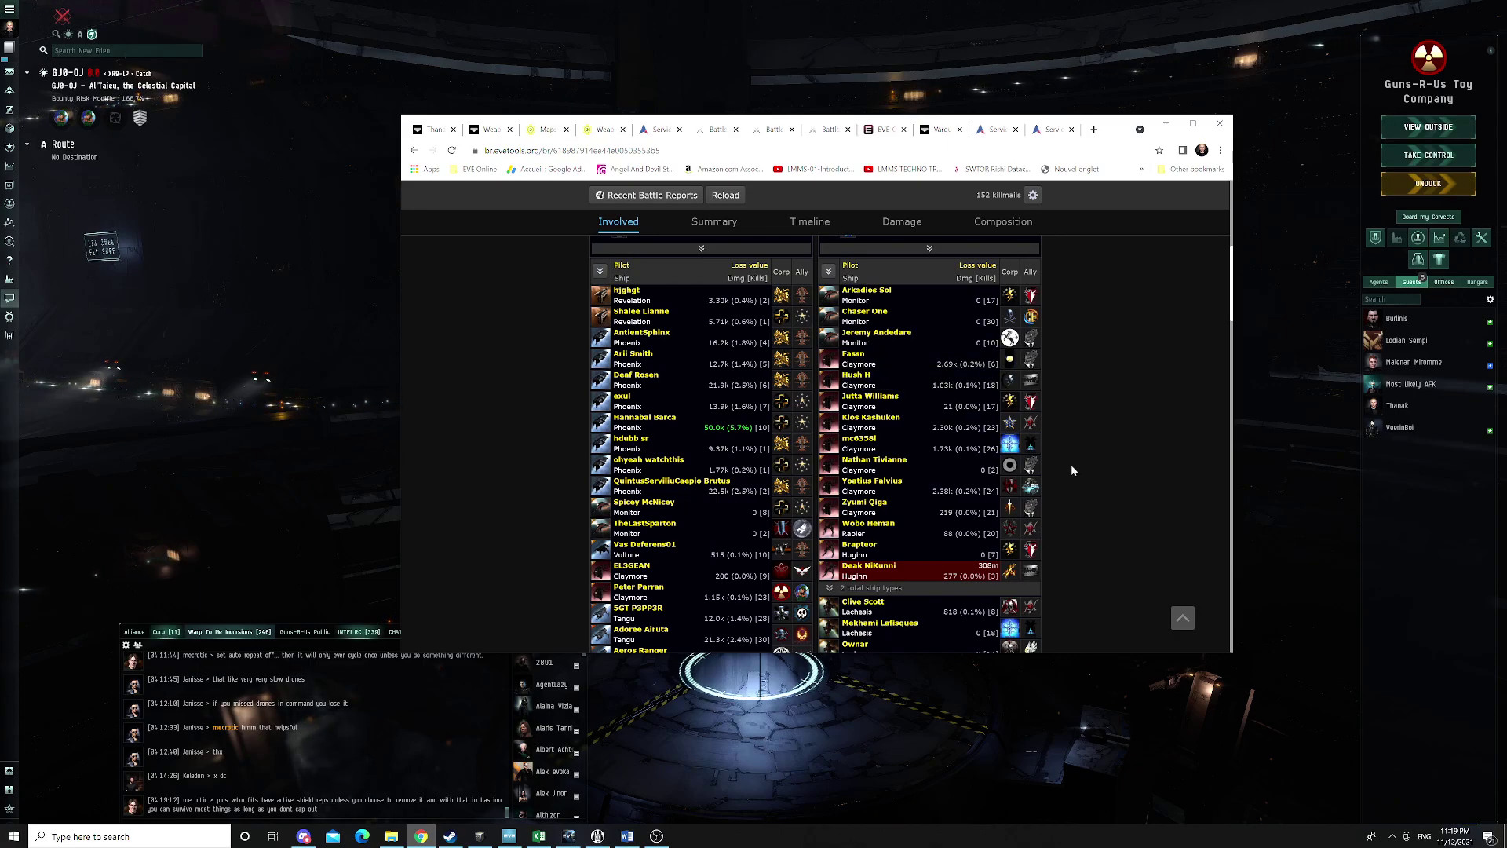
scroll(895, 528, up, 10)
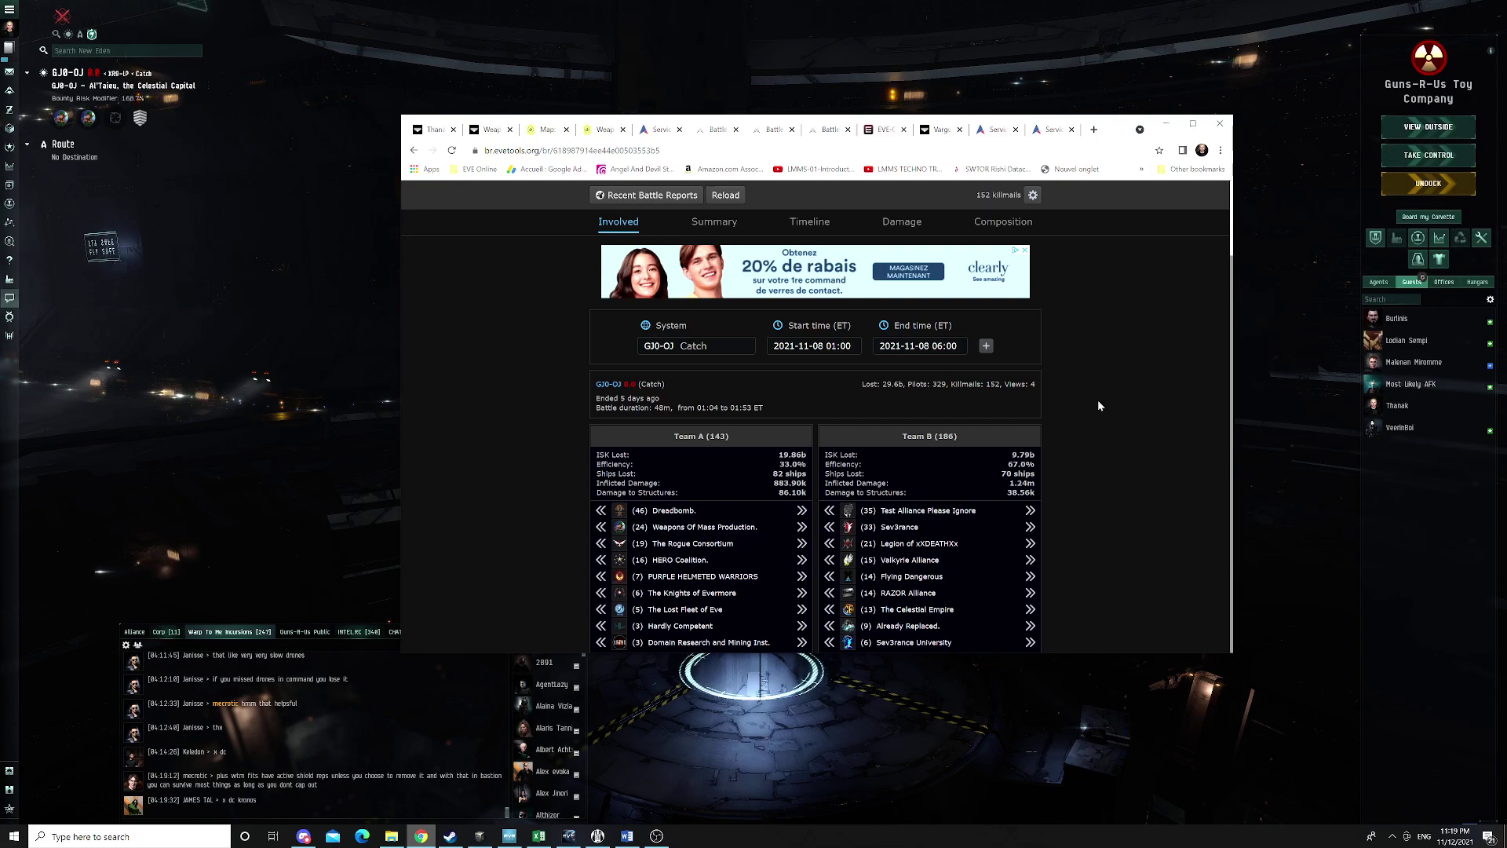
Return to the DOTLAN Catch region map tab
click(549, 130)
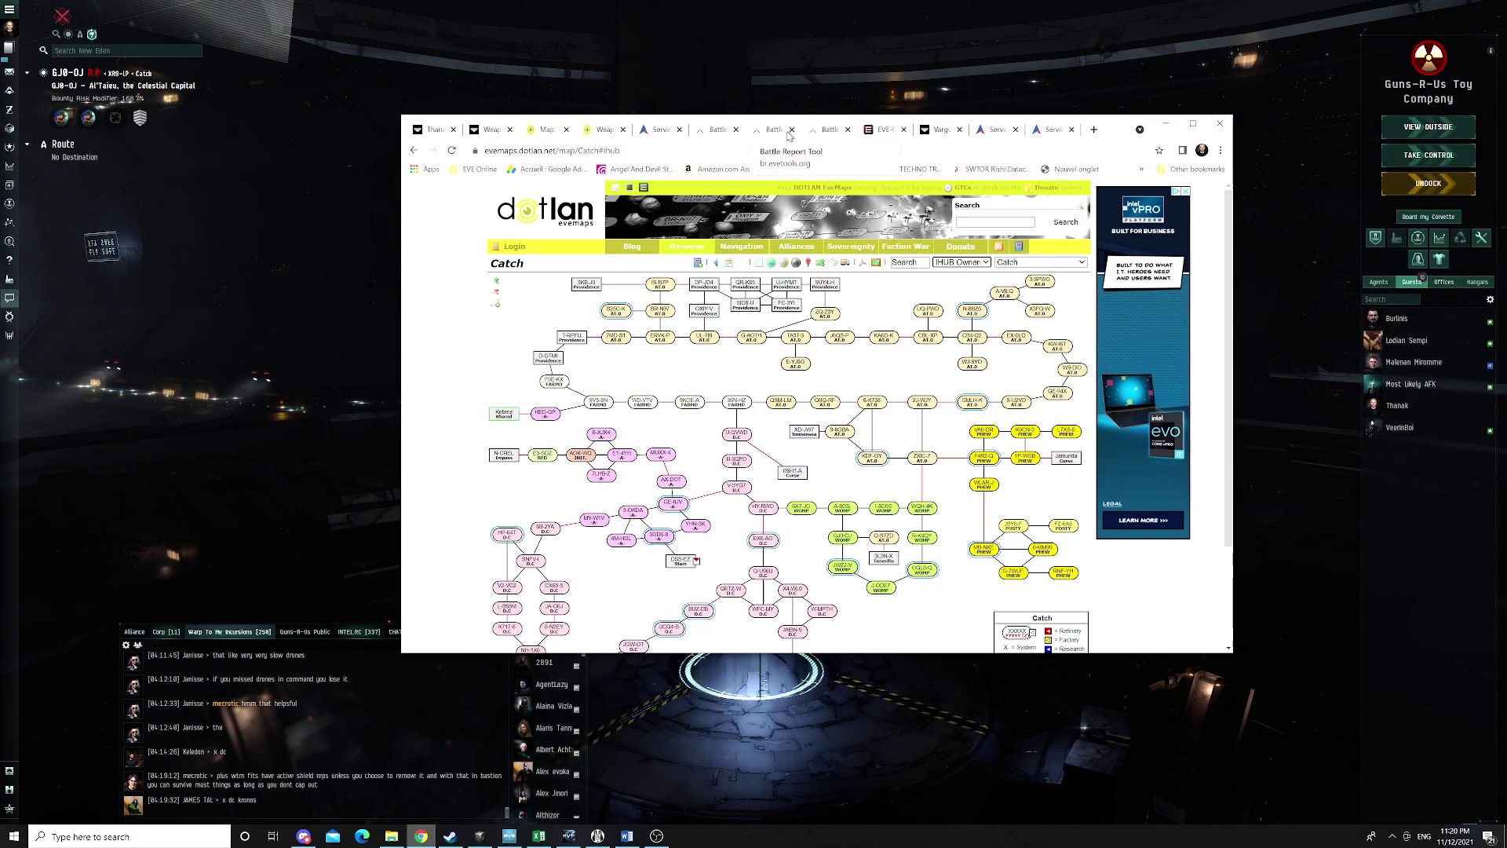
Cycle through the GJ0-OJ report, structures and Catch map tabs, settling on the 0SHT-A Curse report
click(771, 130)
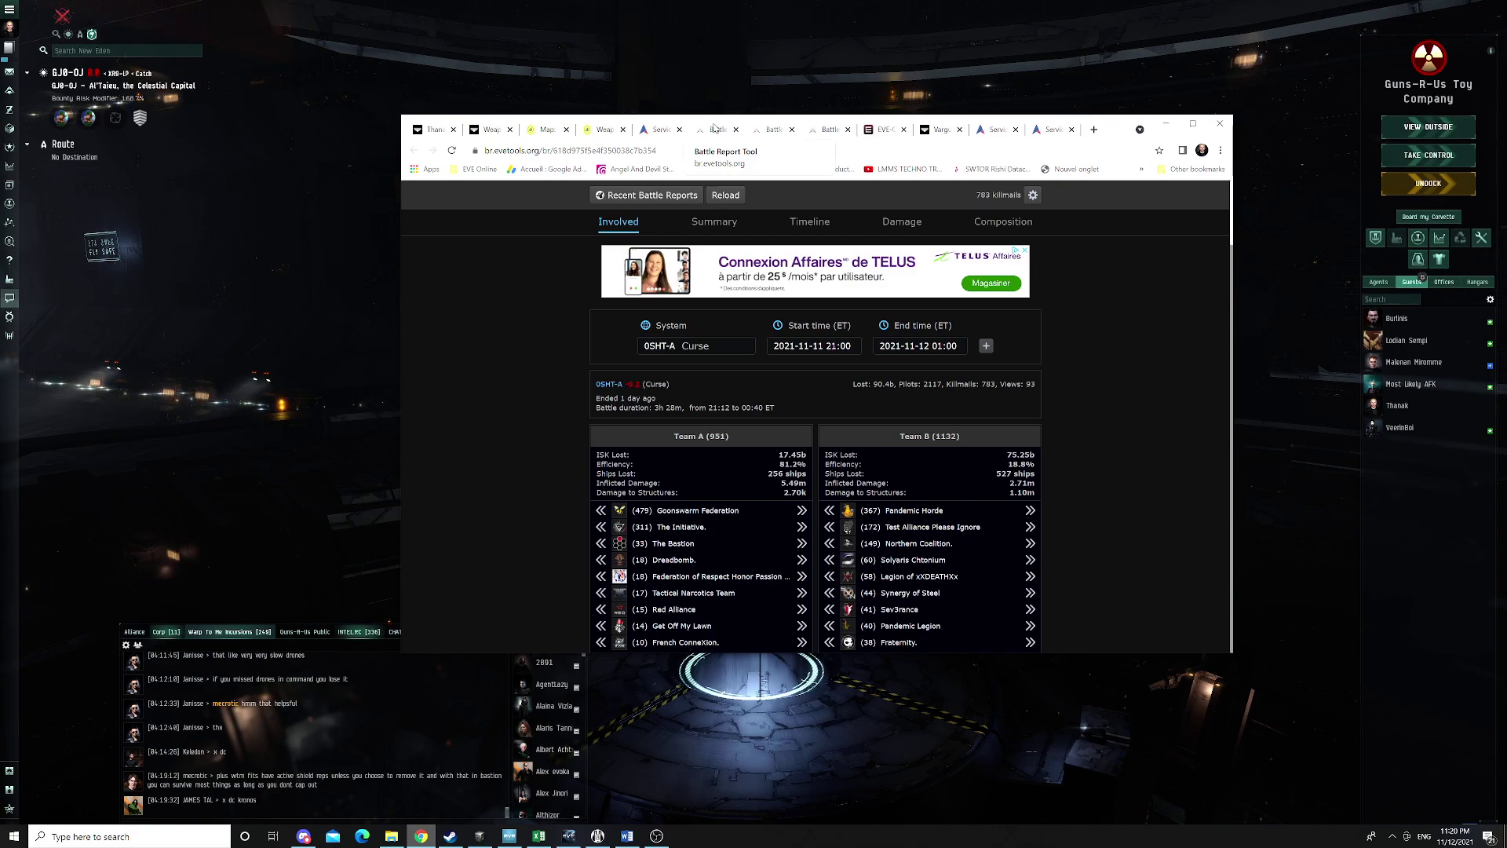
click(714, 128)
click(776, 129)
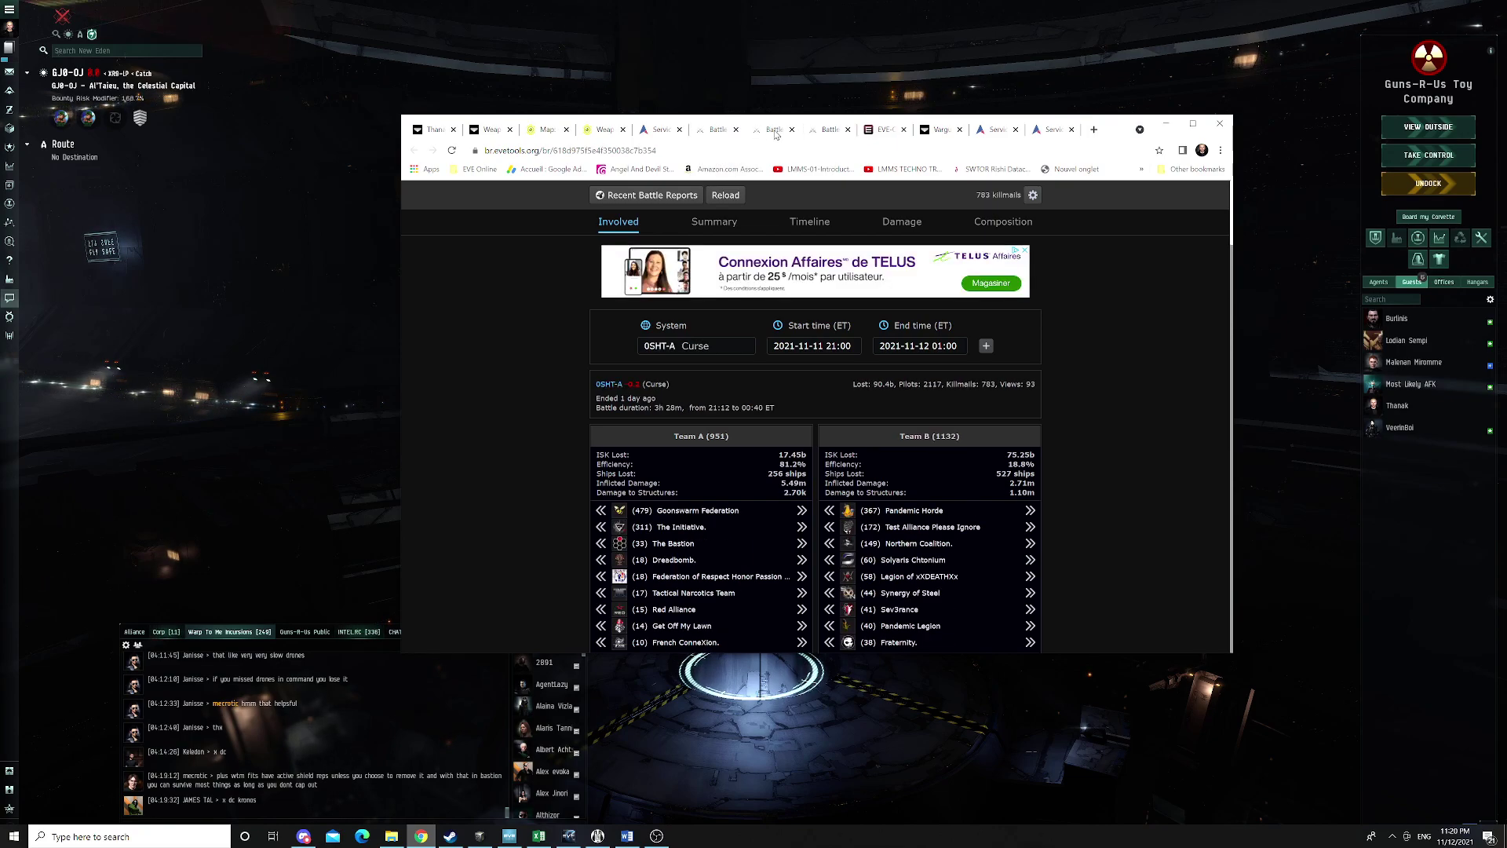
click(548, 128)
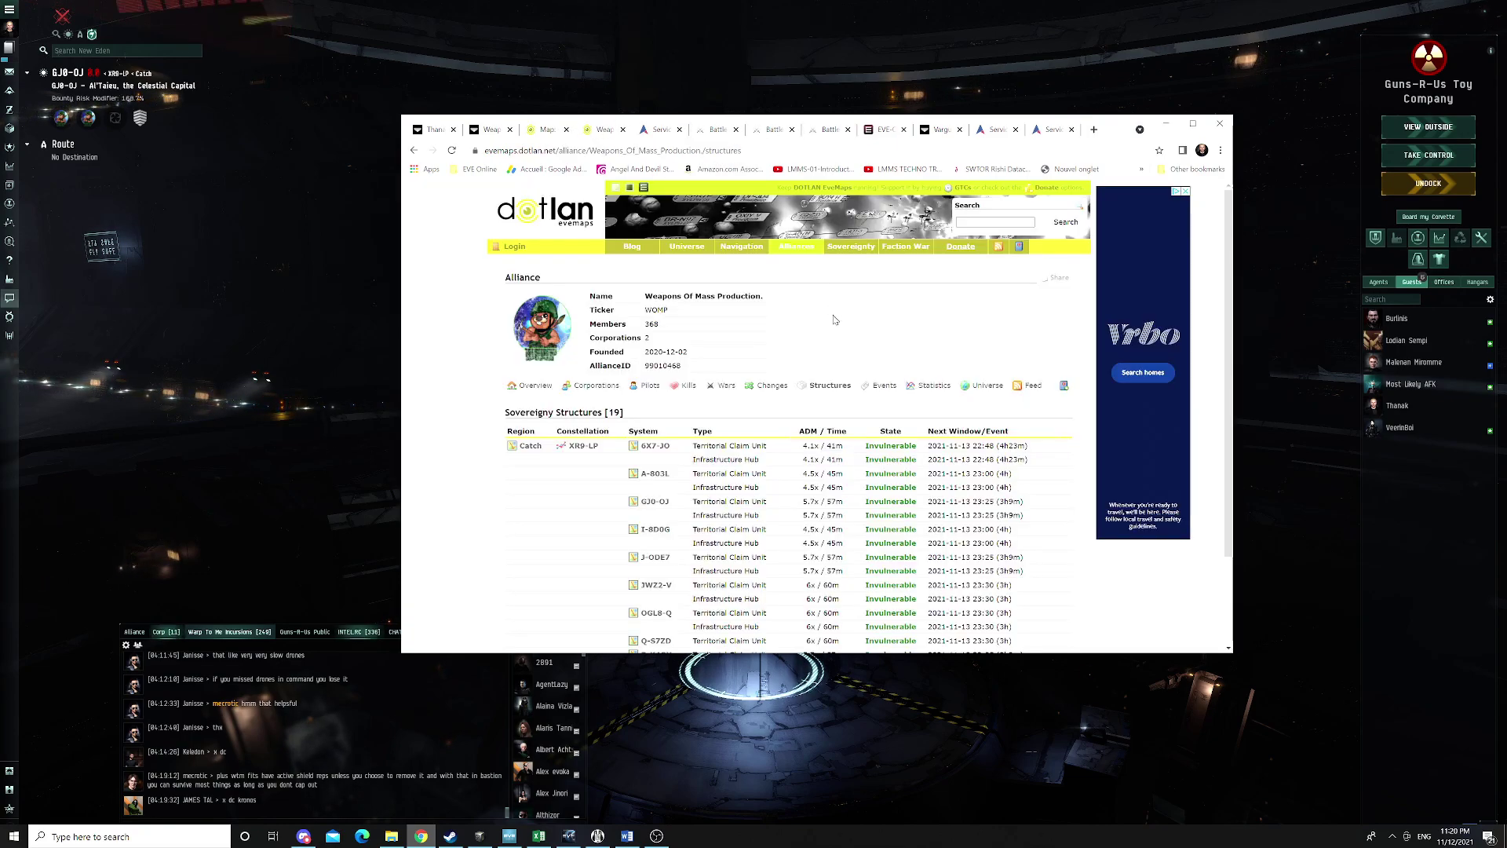
click(546, 128)
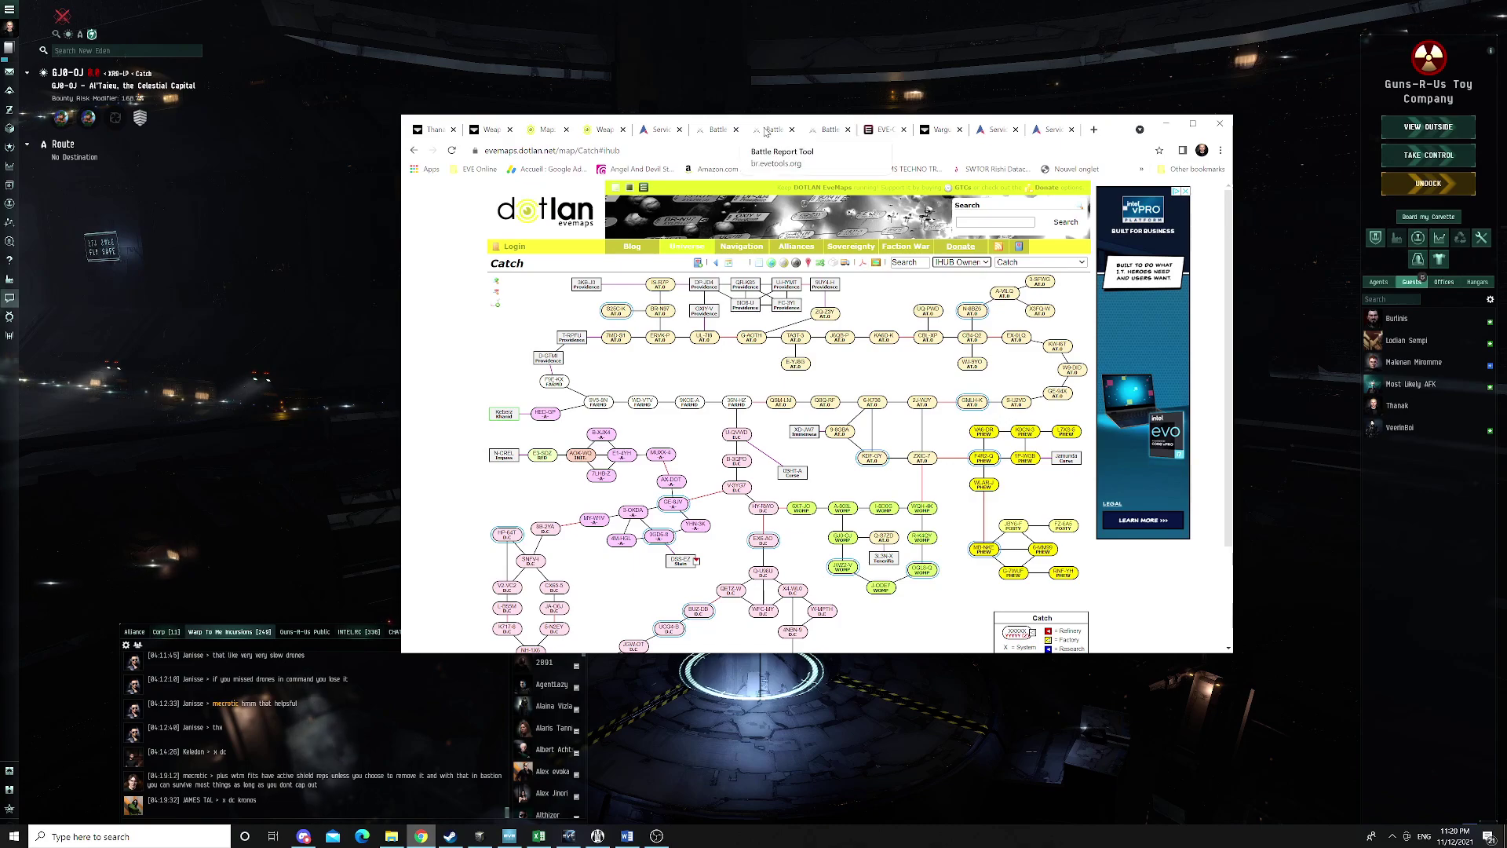
click(767, 130)
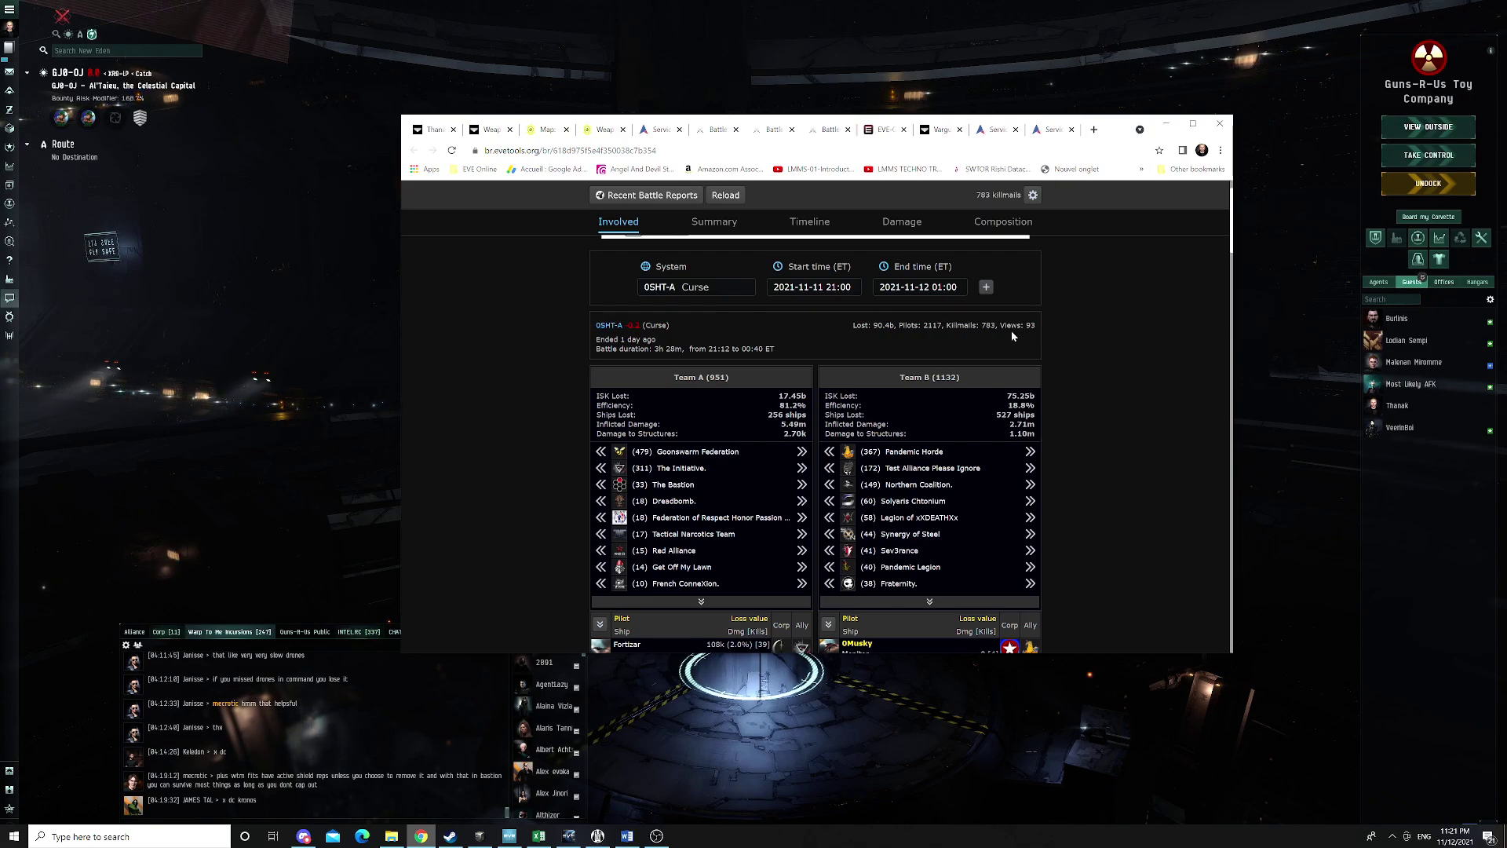
Flip through the structures, Catch map, 0SHT-A and JWZ2-V/GJ0-OJ tabs, ending on a battle report
click(603, 129)
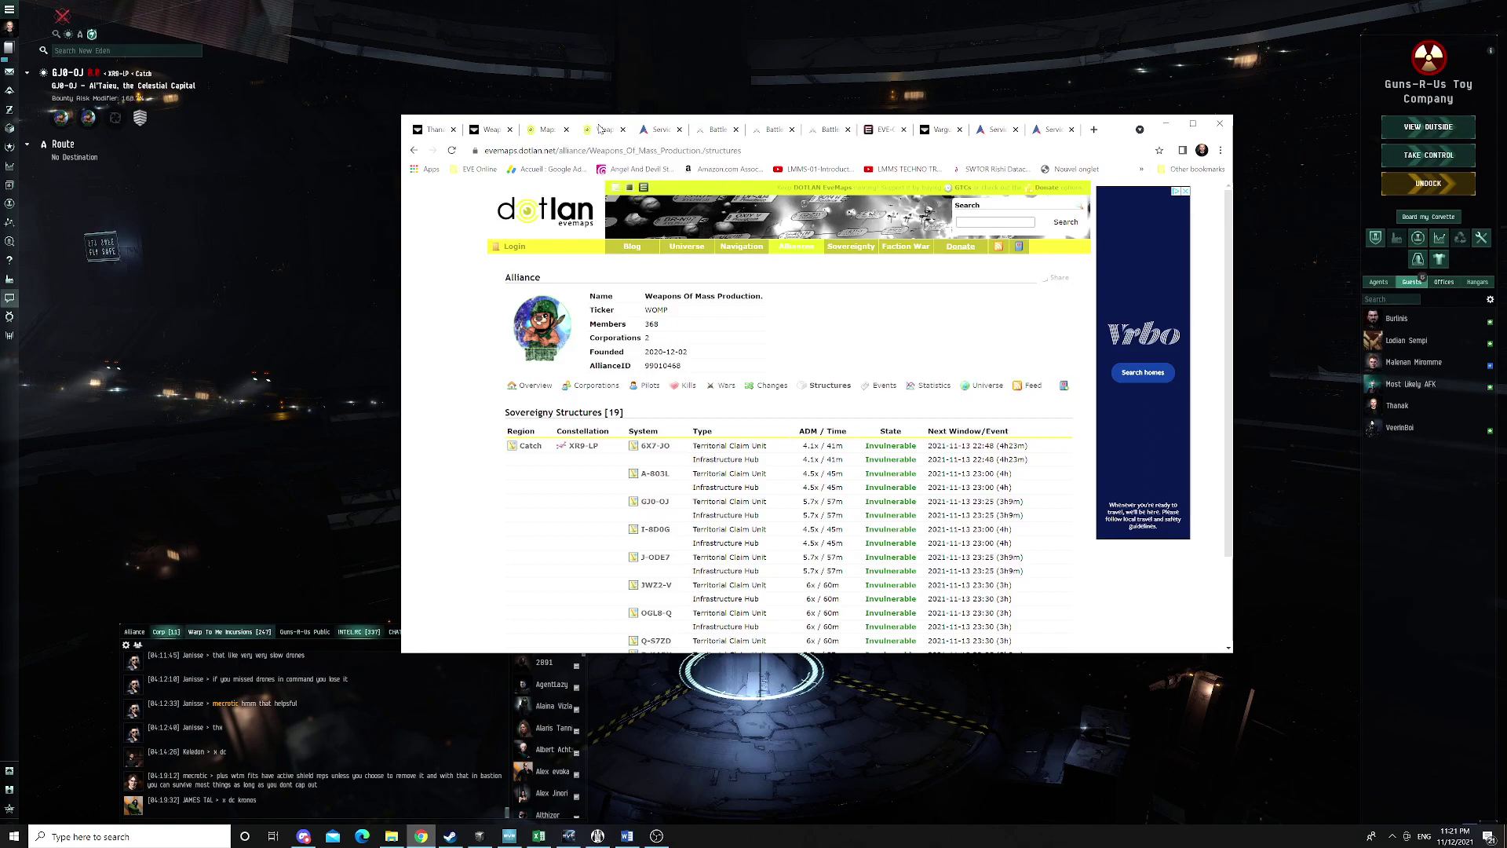
click(545, 129)
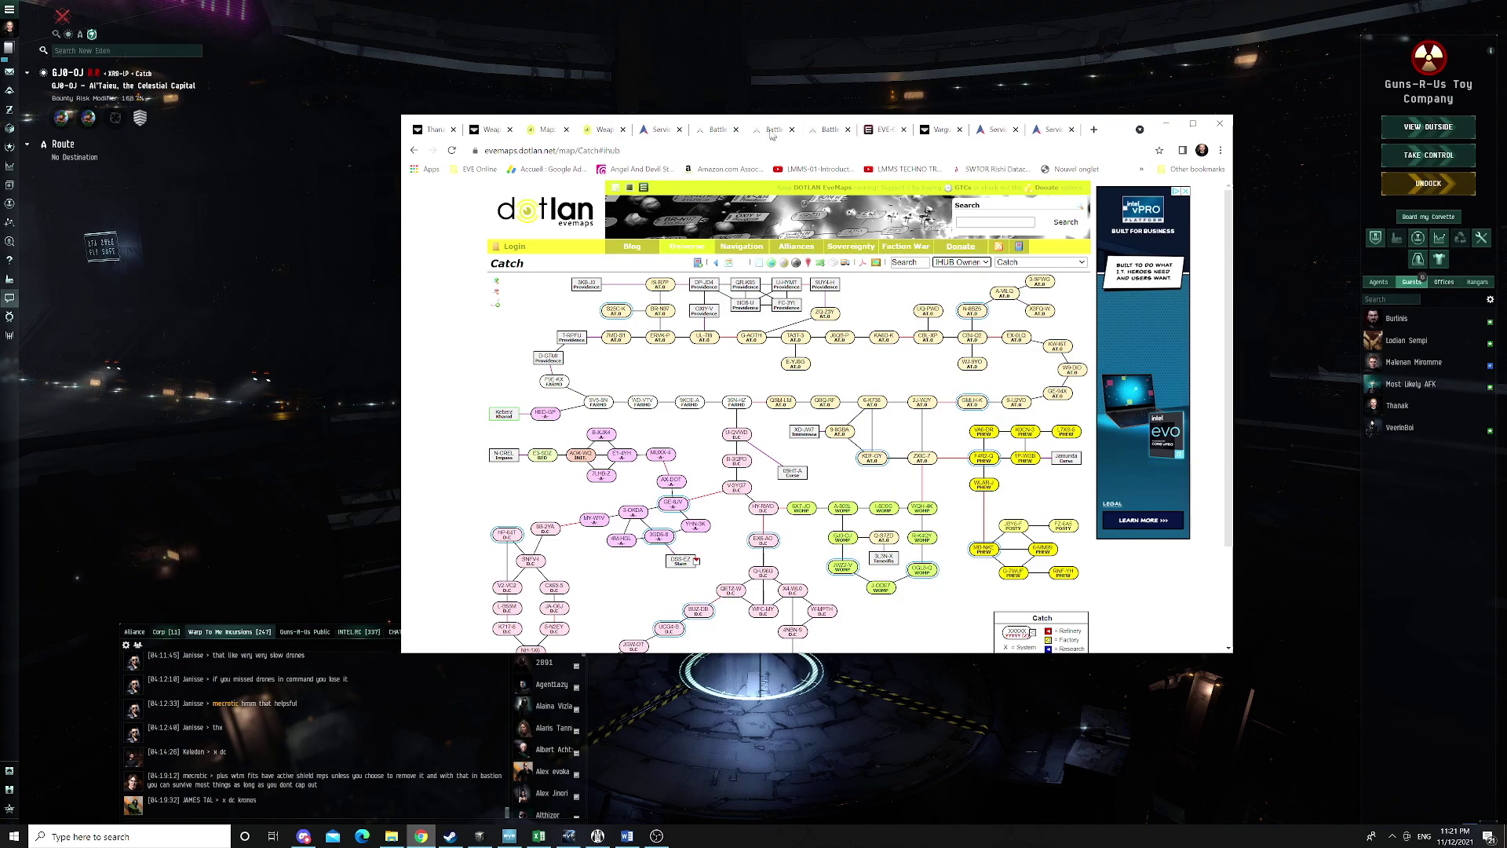
click(771, 130)
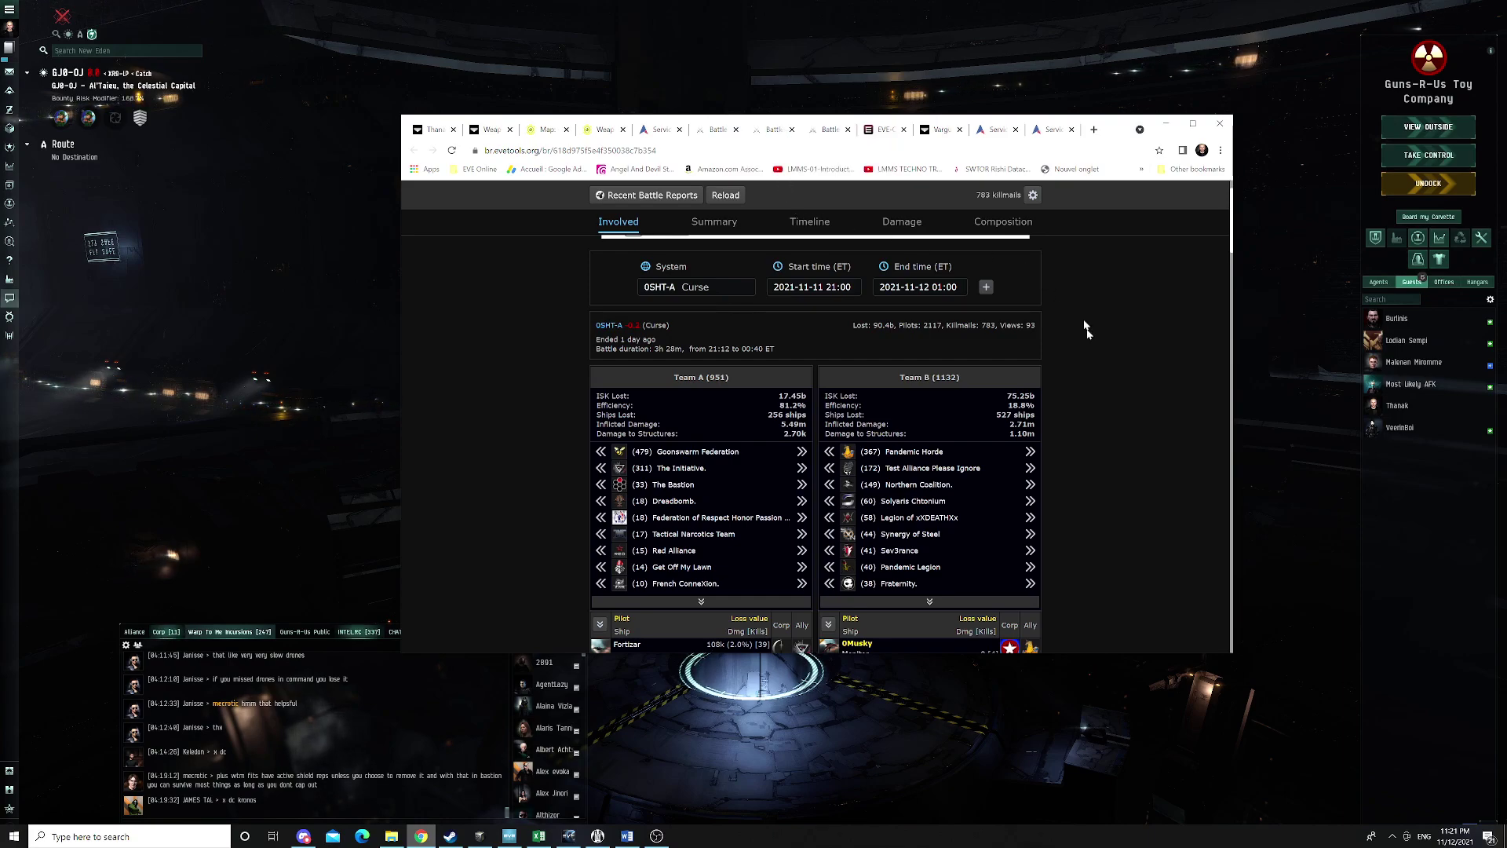
click(832, 130)
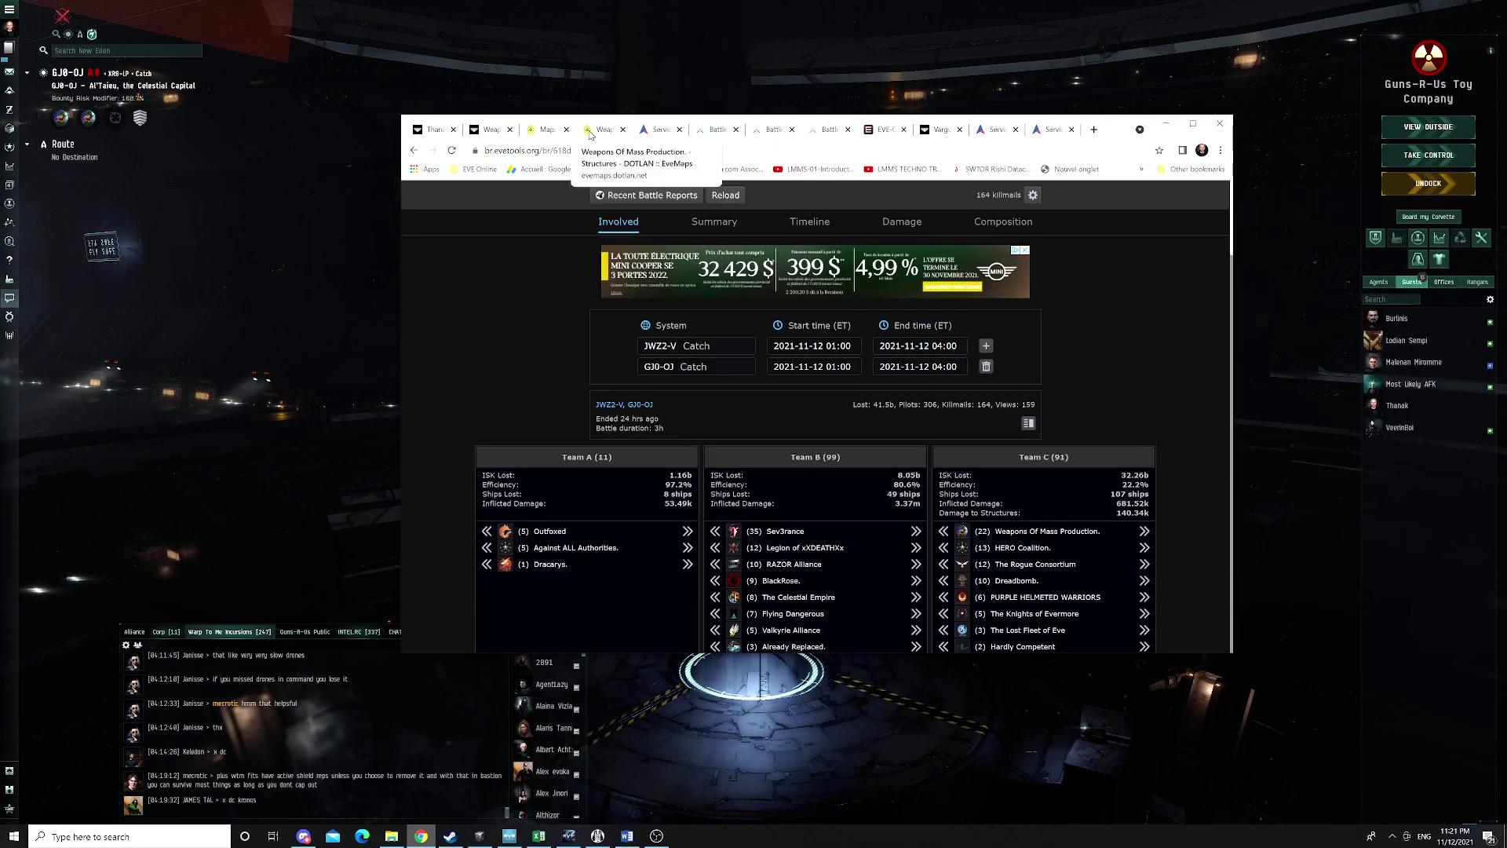
click(589, 130)
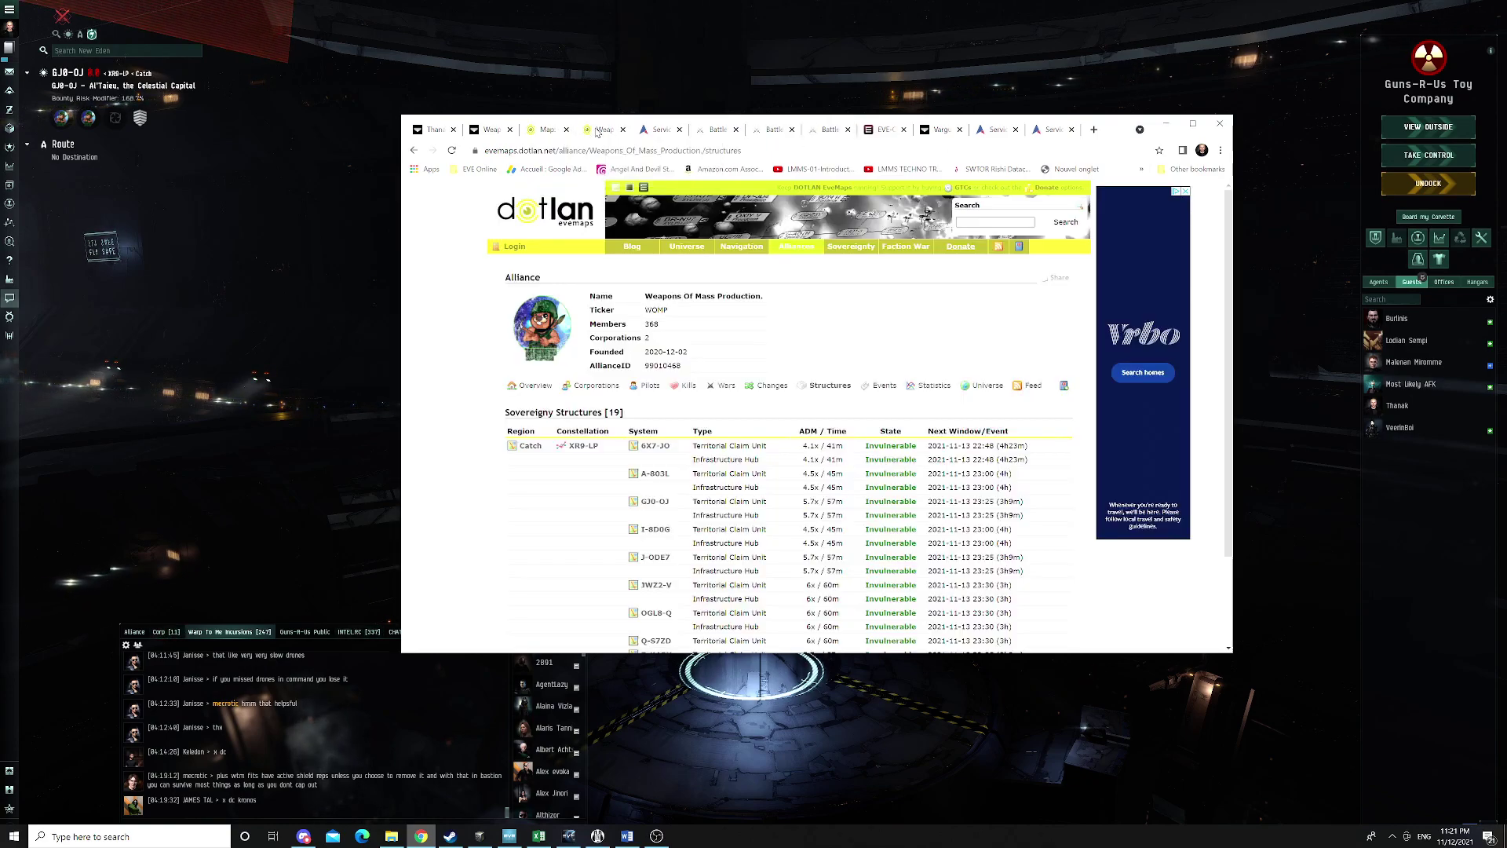
click(826, 133)
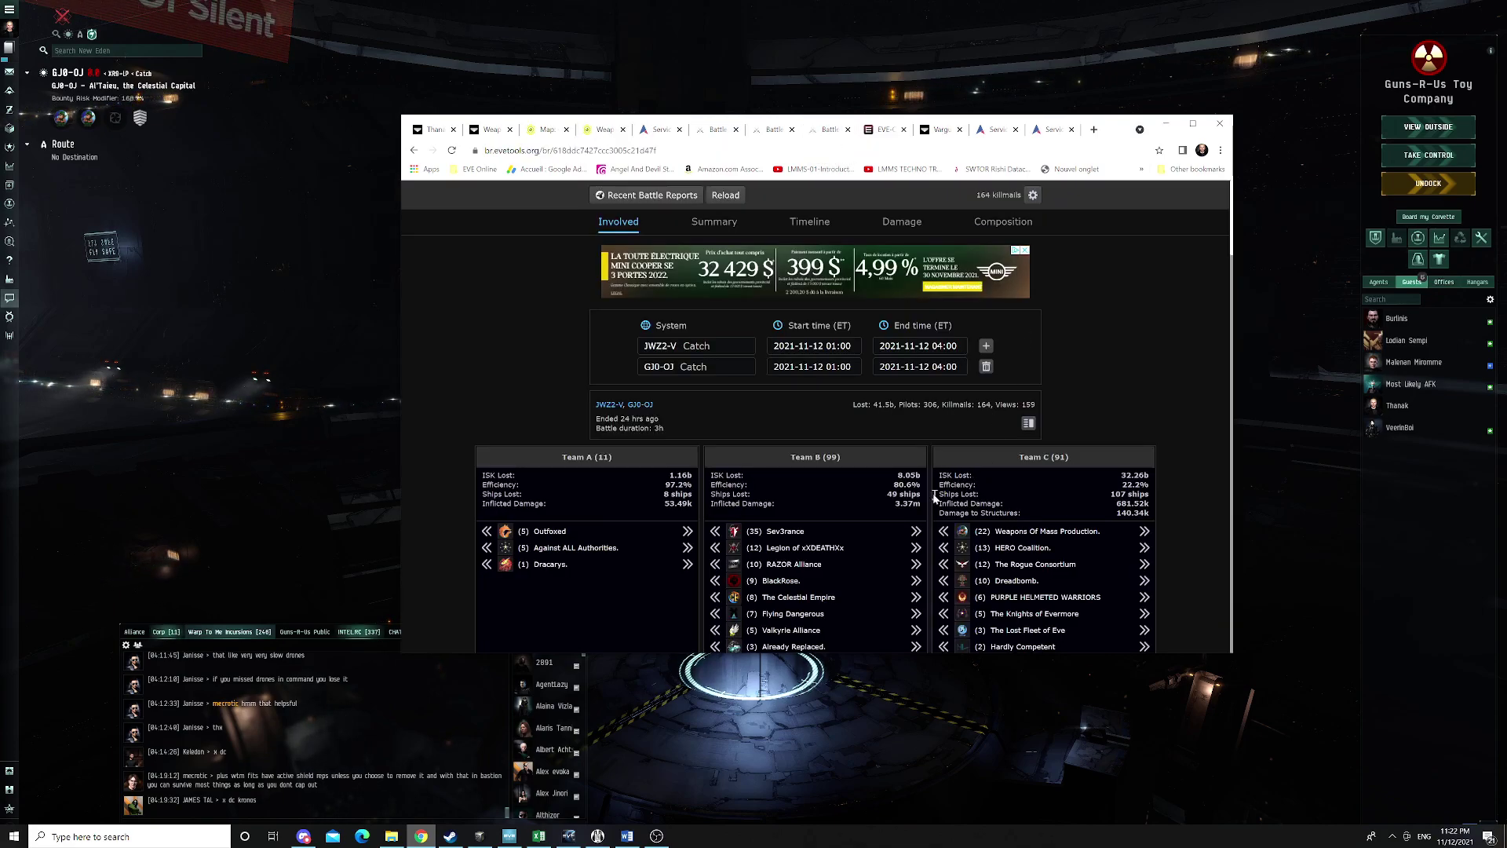
scroll(896, 504, down, 3)
scroll(942, 494, down, 3)
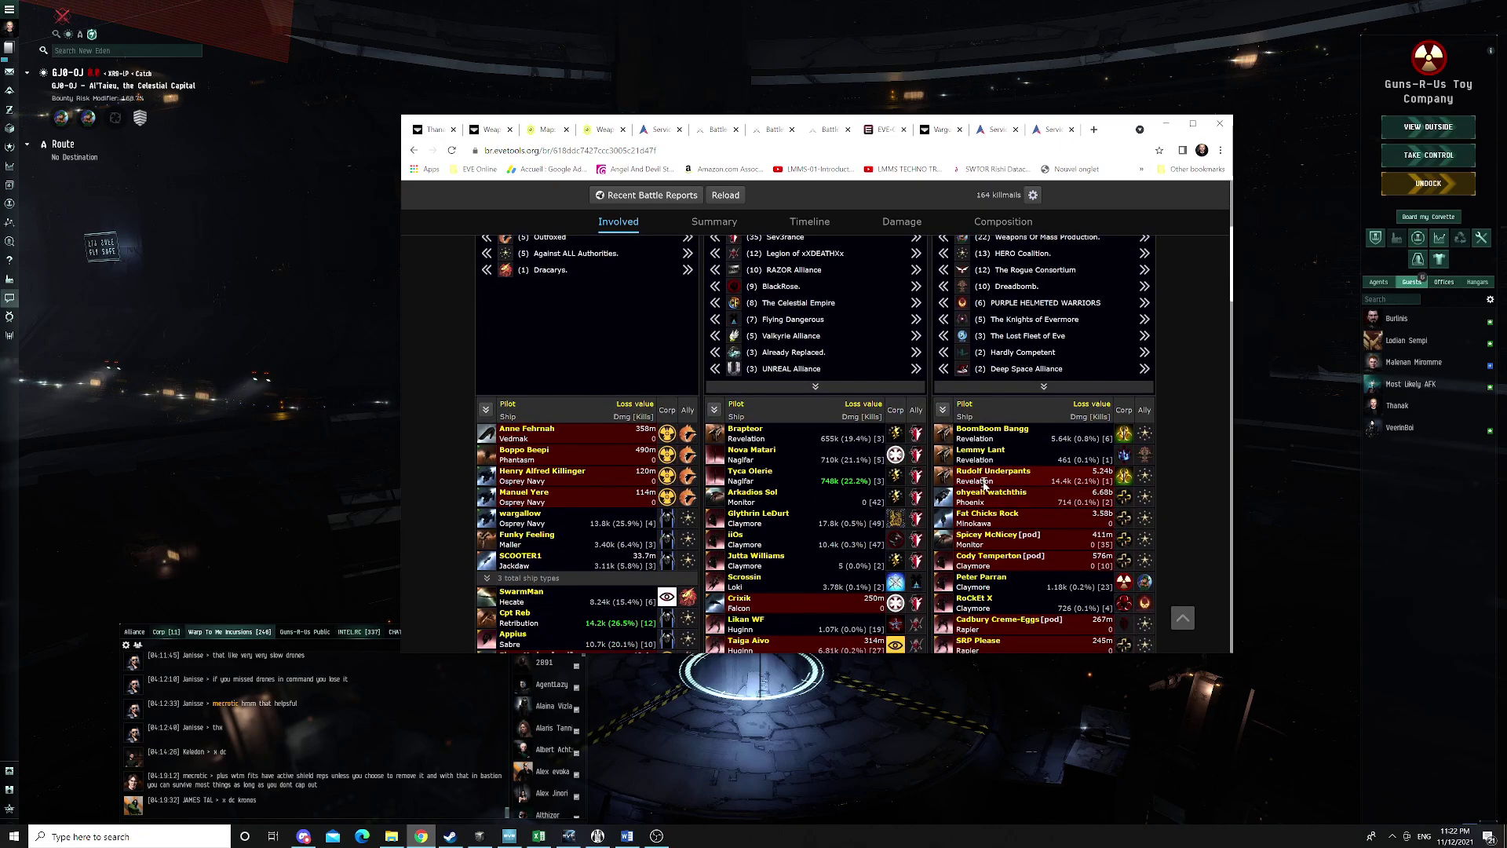
scroll(984, 487, down, 2)
scroll(985, 487, up, 3)
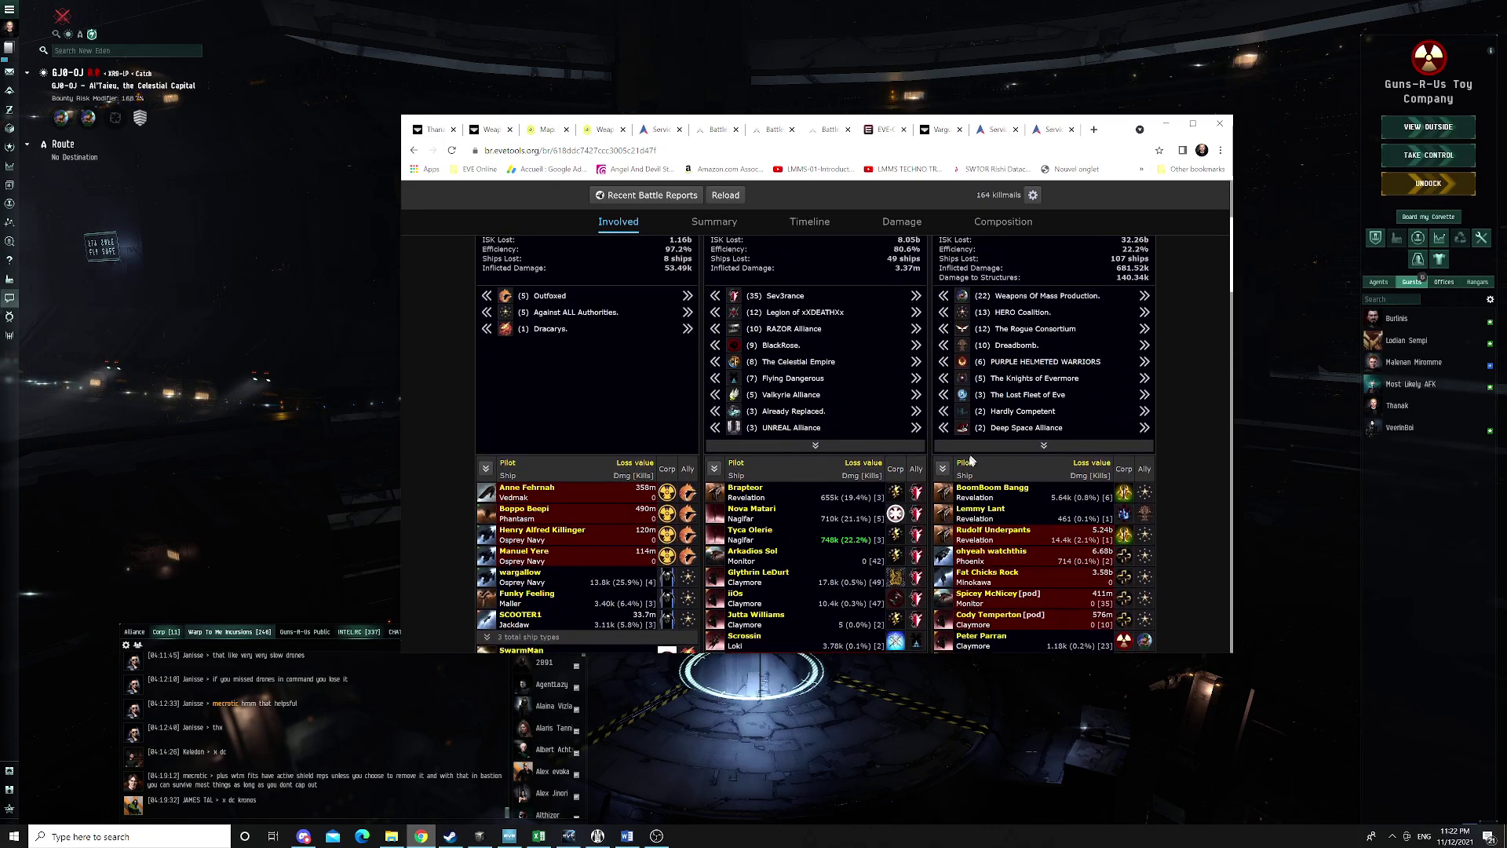
scroll(984, 471, up, 3)
scroll(968, 459, up, 1)
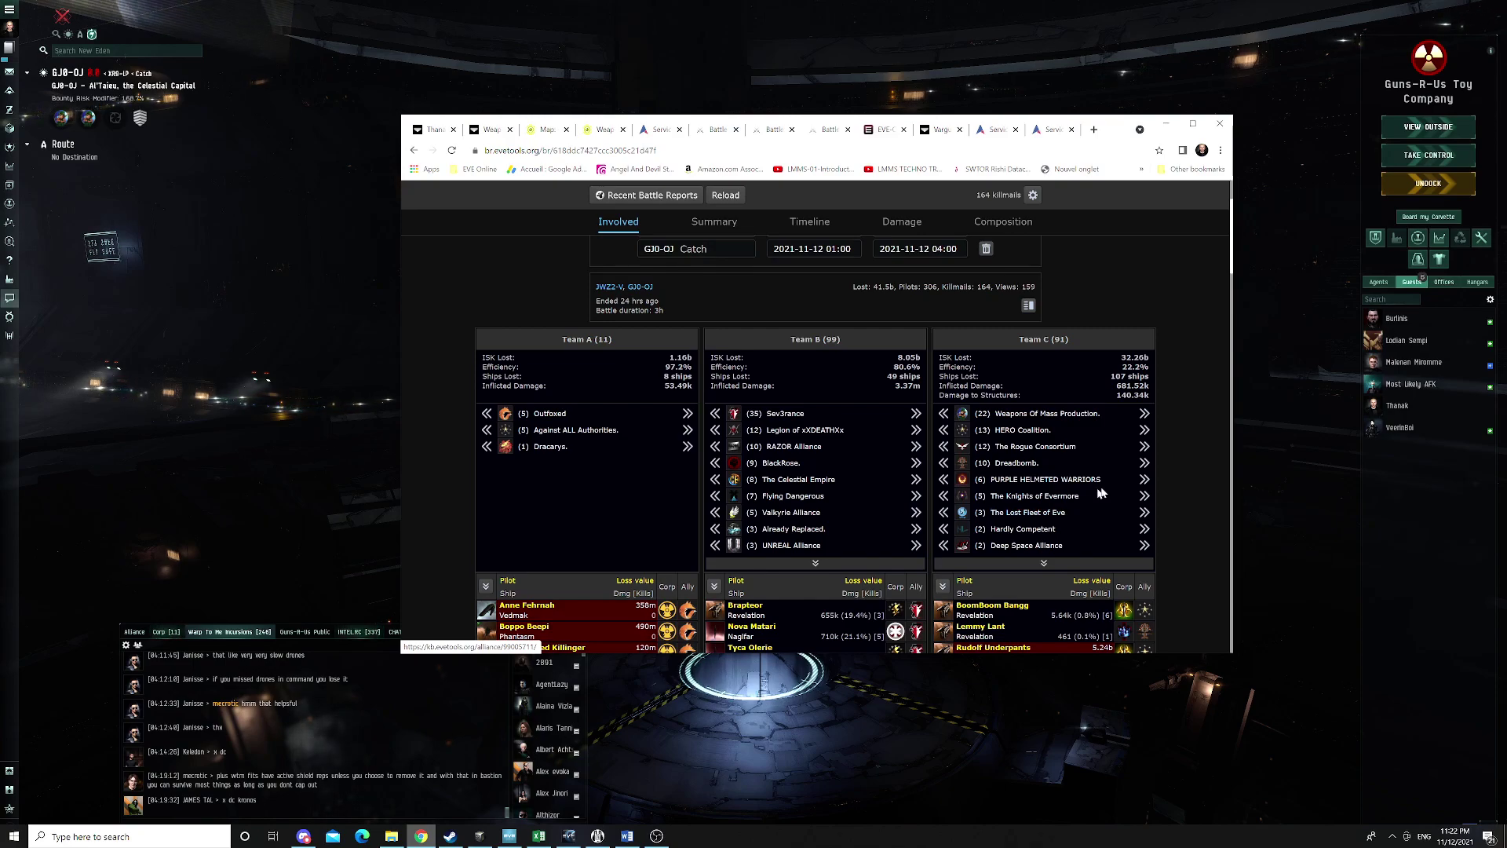
Switch from the alliance sovereignty tab to the DOTLAN Catch region sovereignty map
click(601, 129)
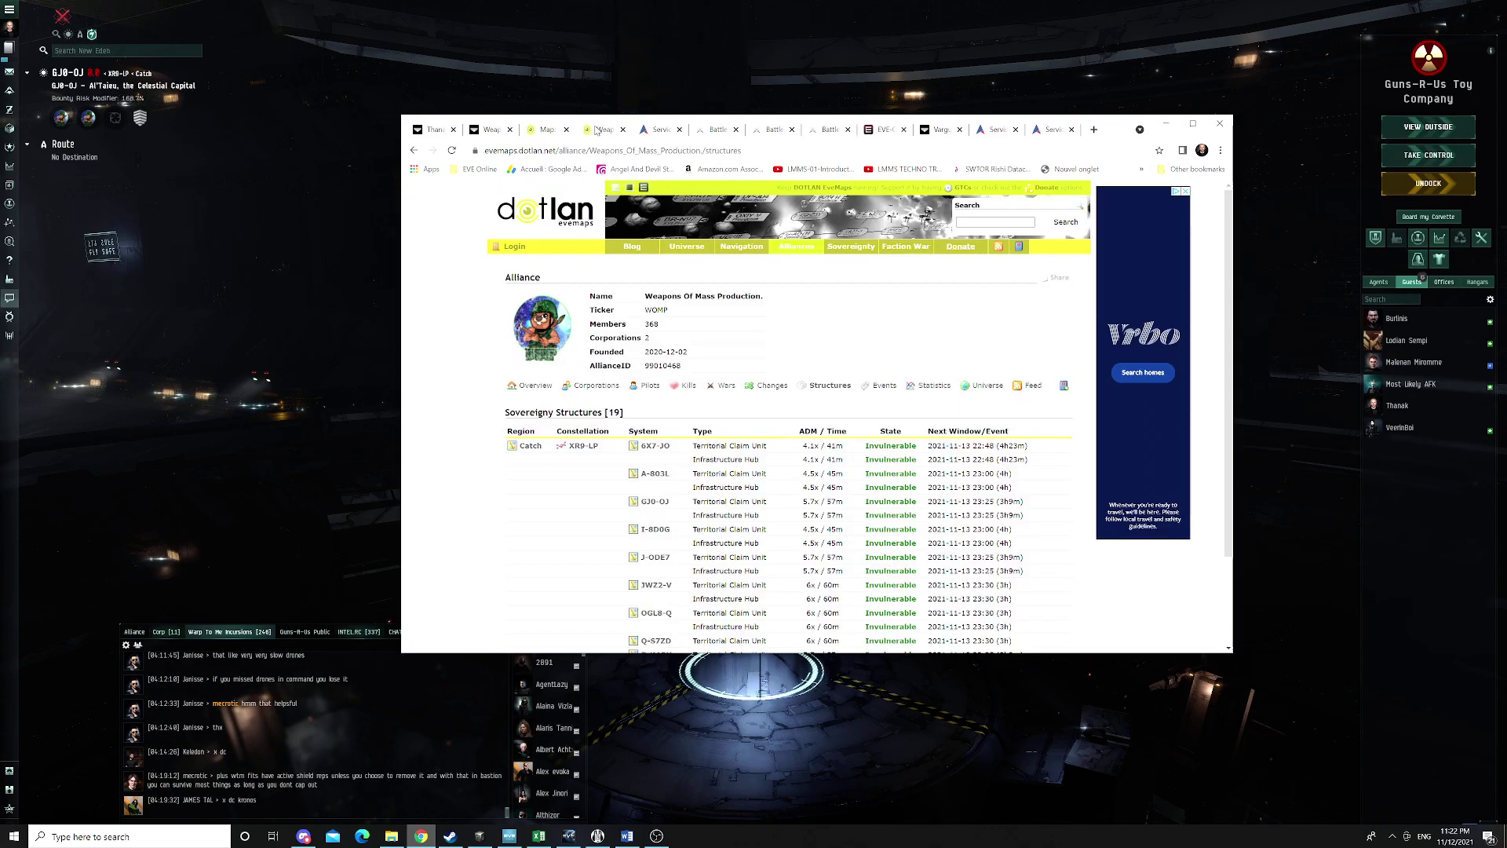
click(548, 129)
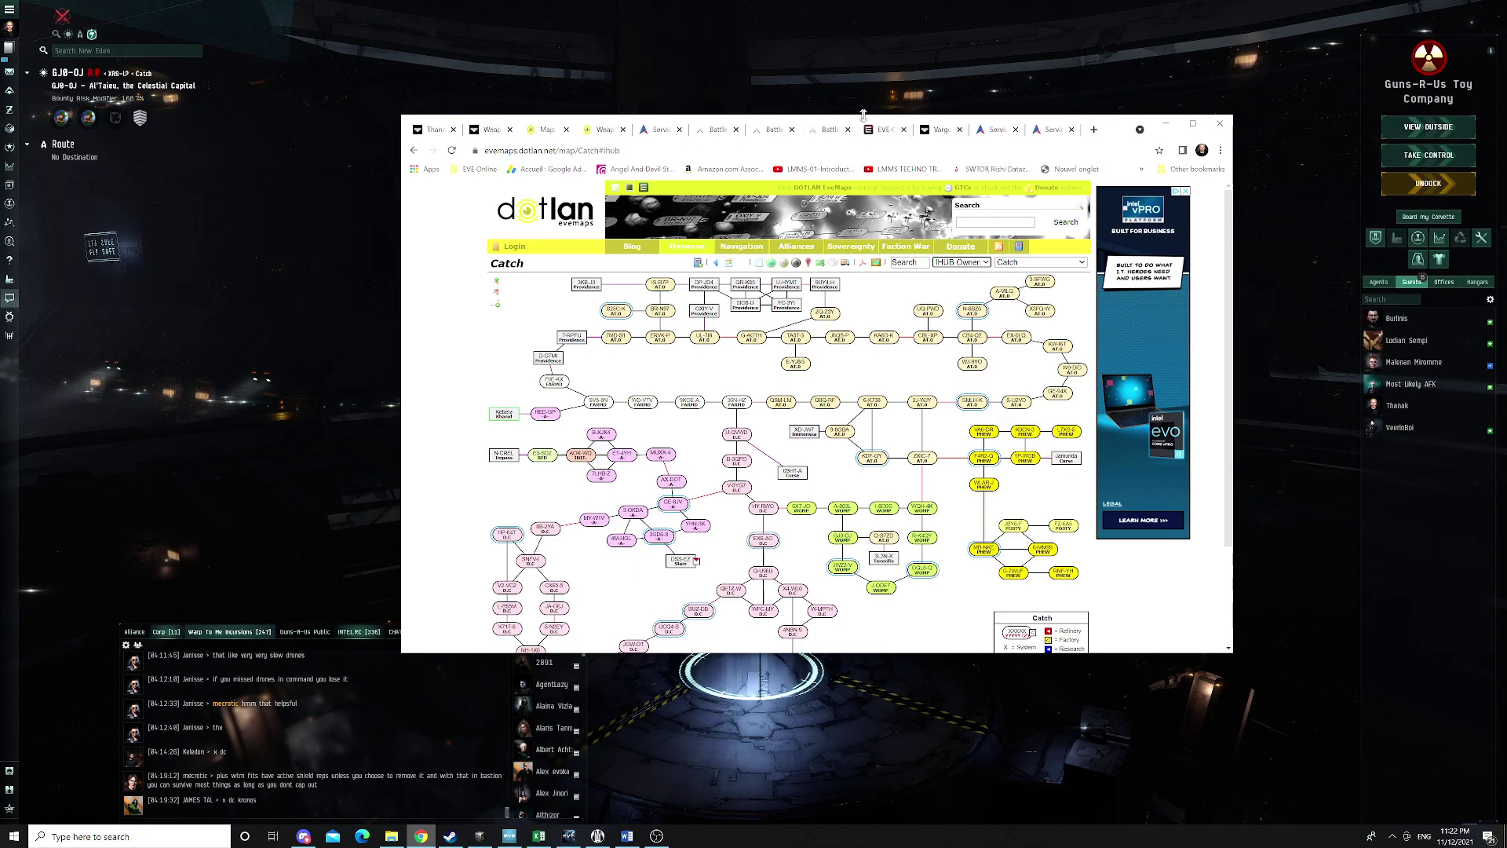
Glance at the alliance killboard and Vargur killmail, ending on the JWZ2-V / GJ0-OJ battle report
click(488, 129)
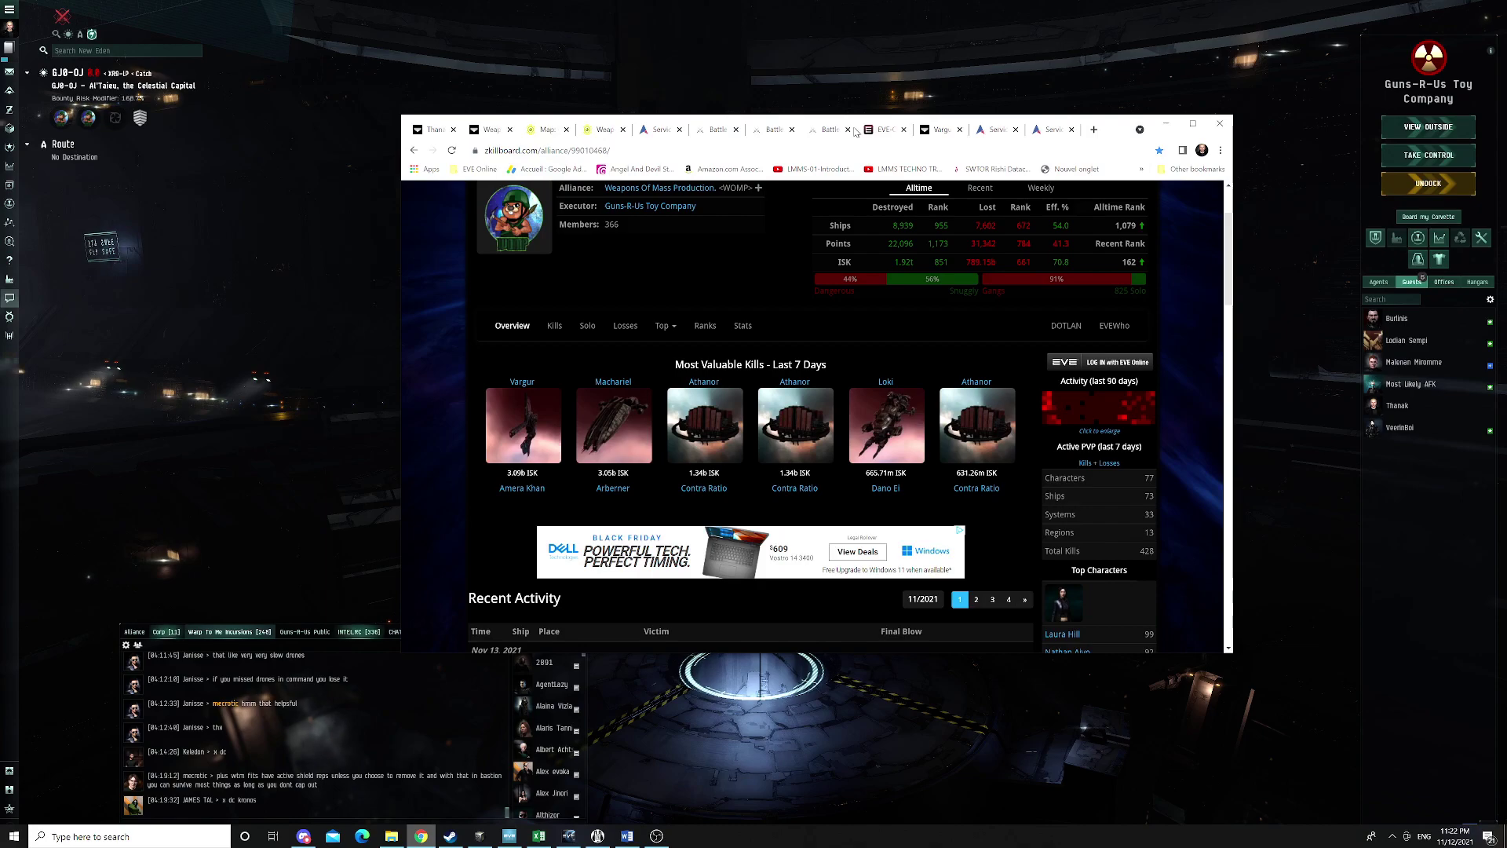
click(877, 130)
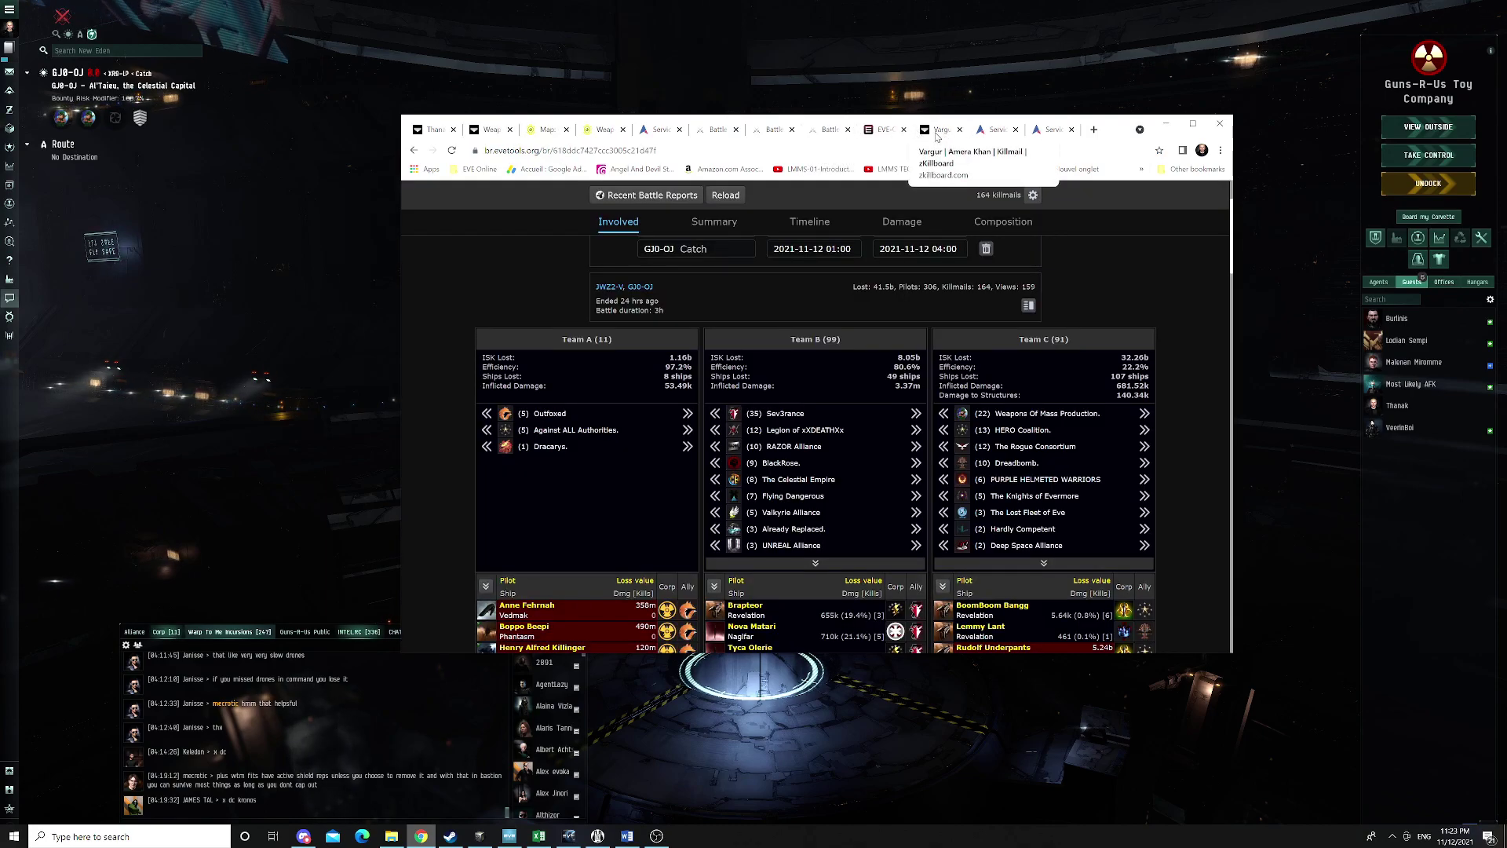
click(938, 130)
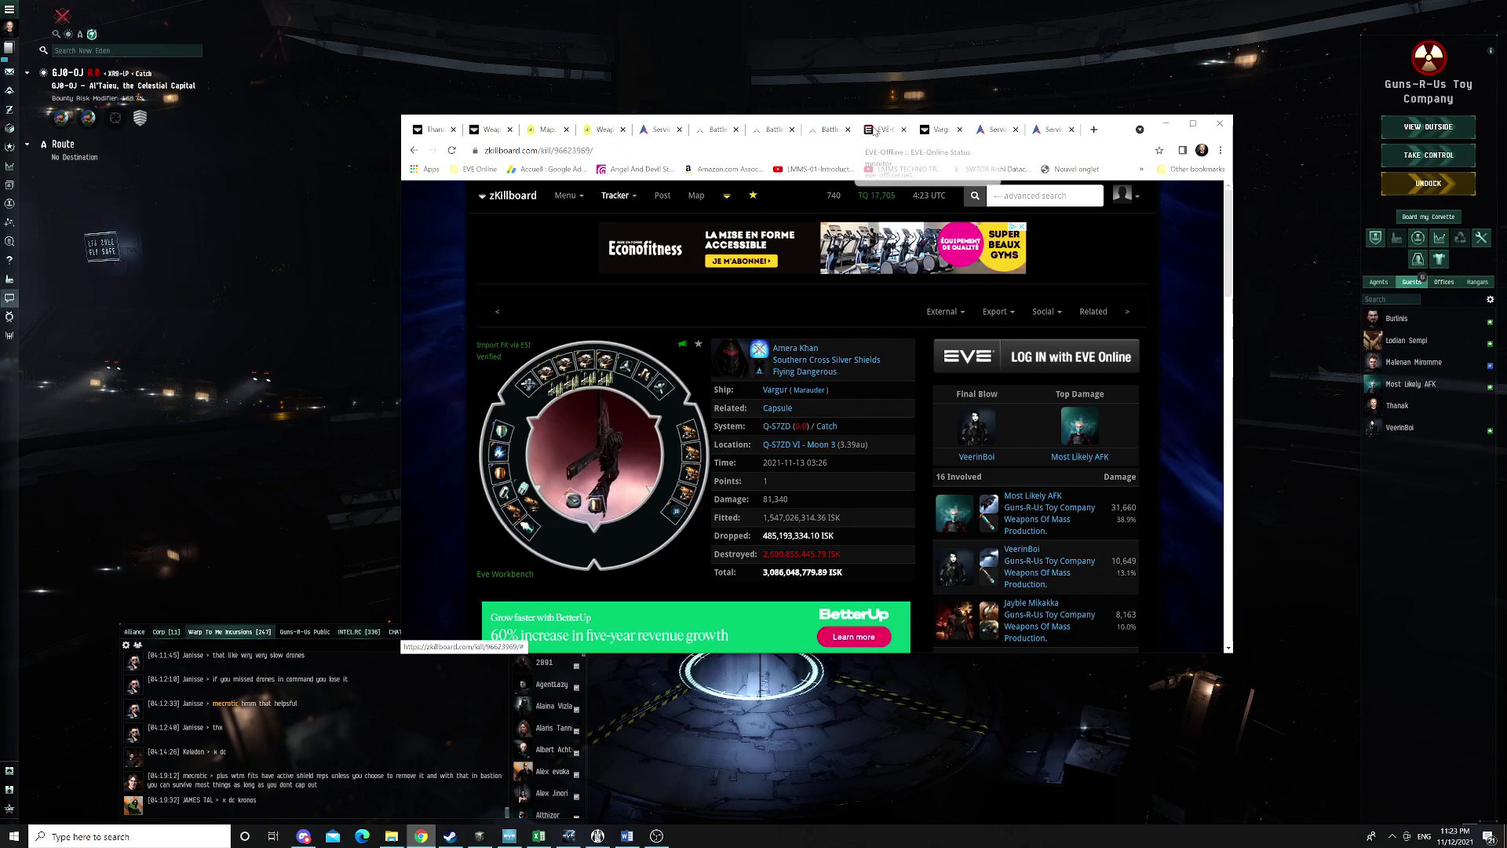
click(868, 130)
click(825, 129)
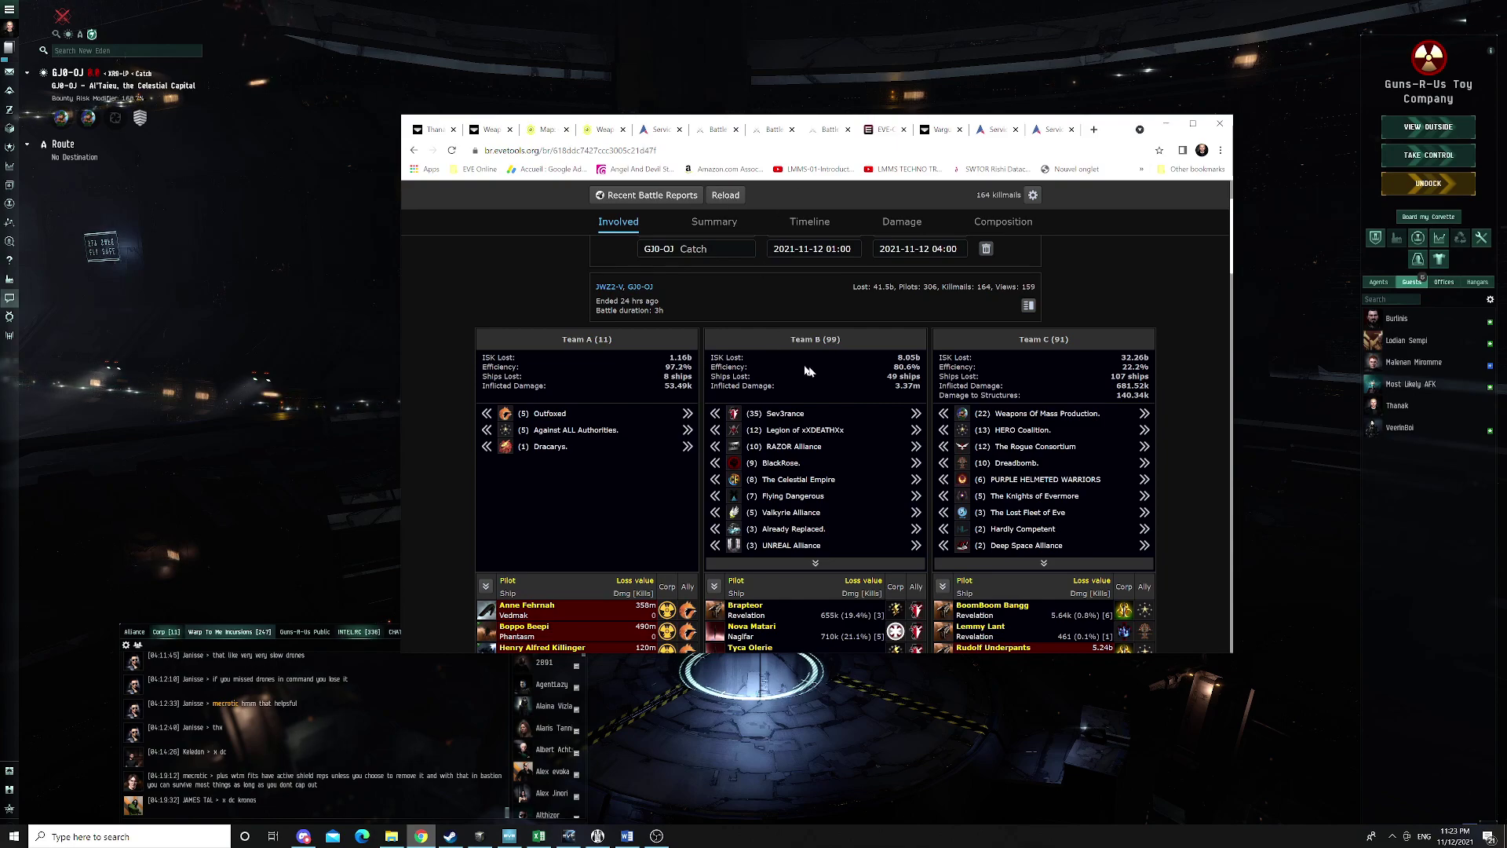
scroll(819, 391, down, 4)
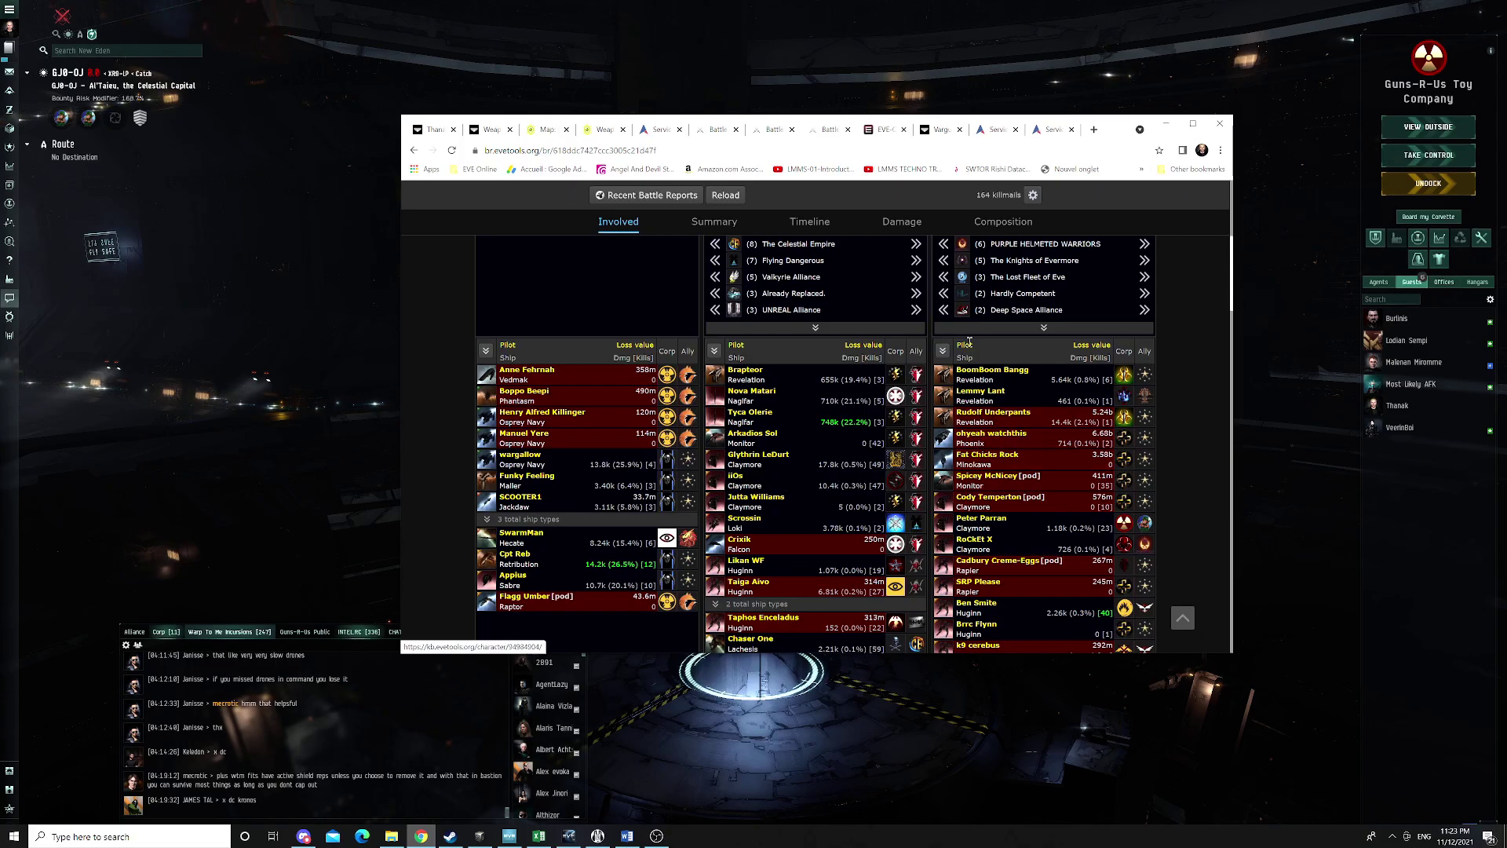
scroll(895, 383, up, 3)
scroll(895, 383, up, 3)
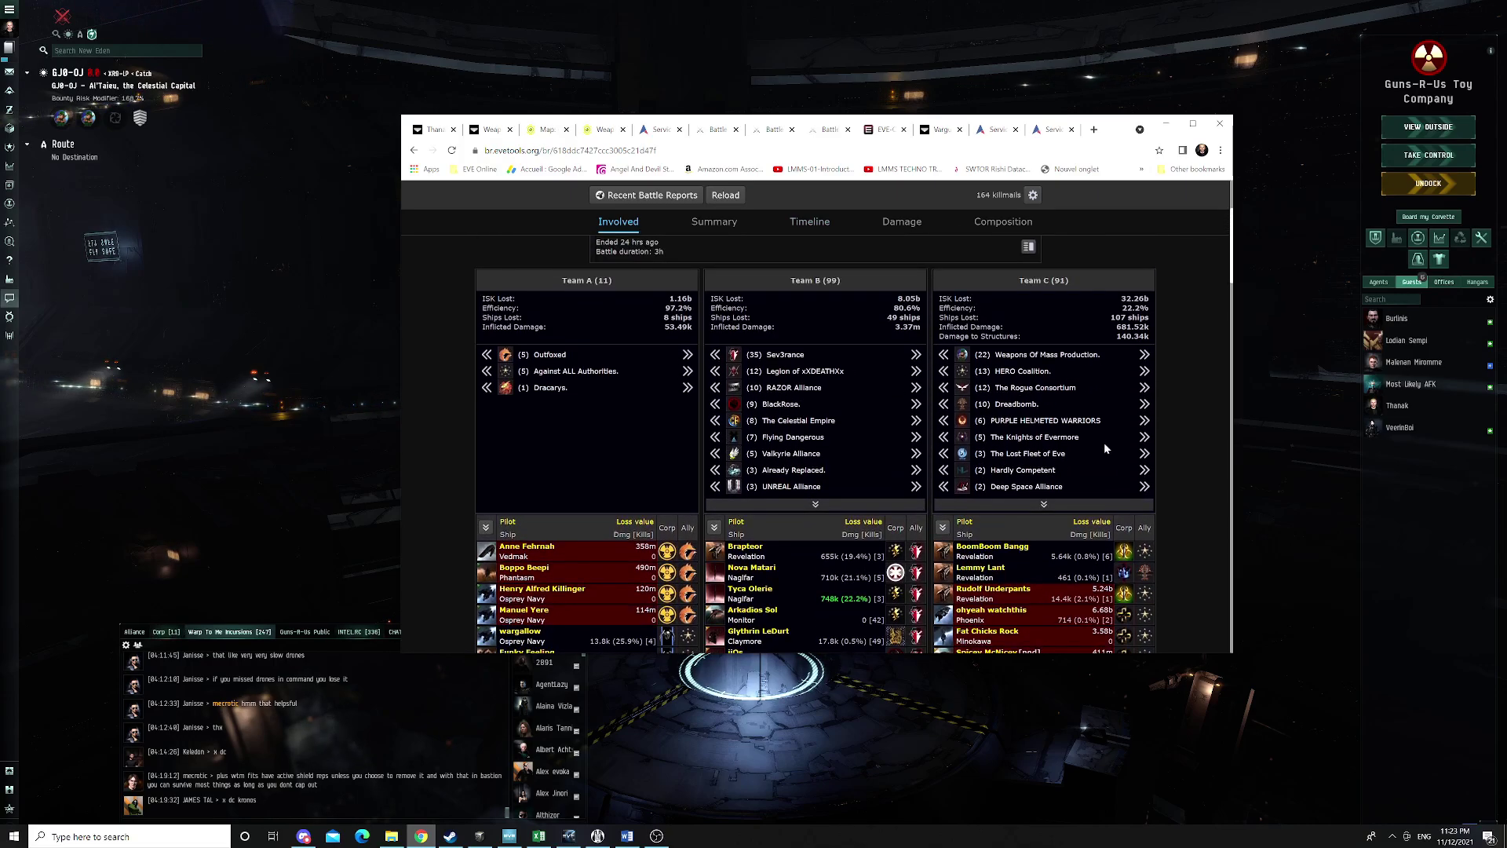
scroll(1102, 442, up, 3)
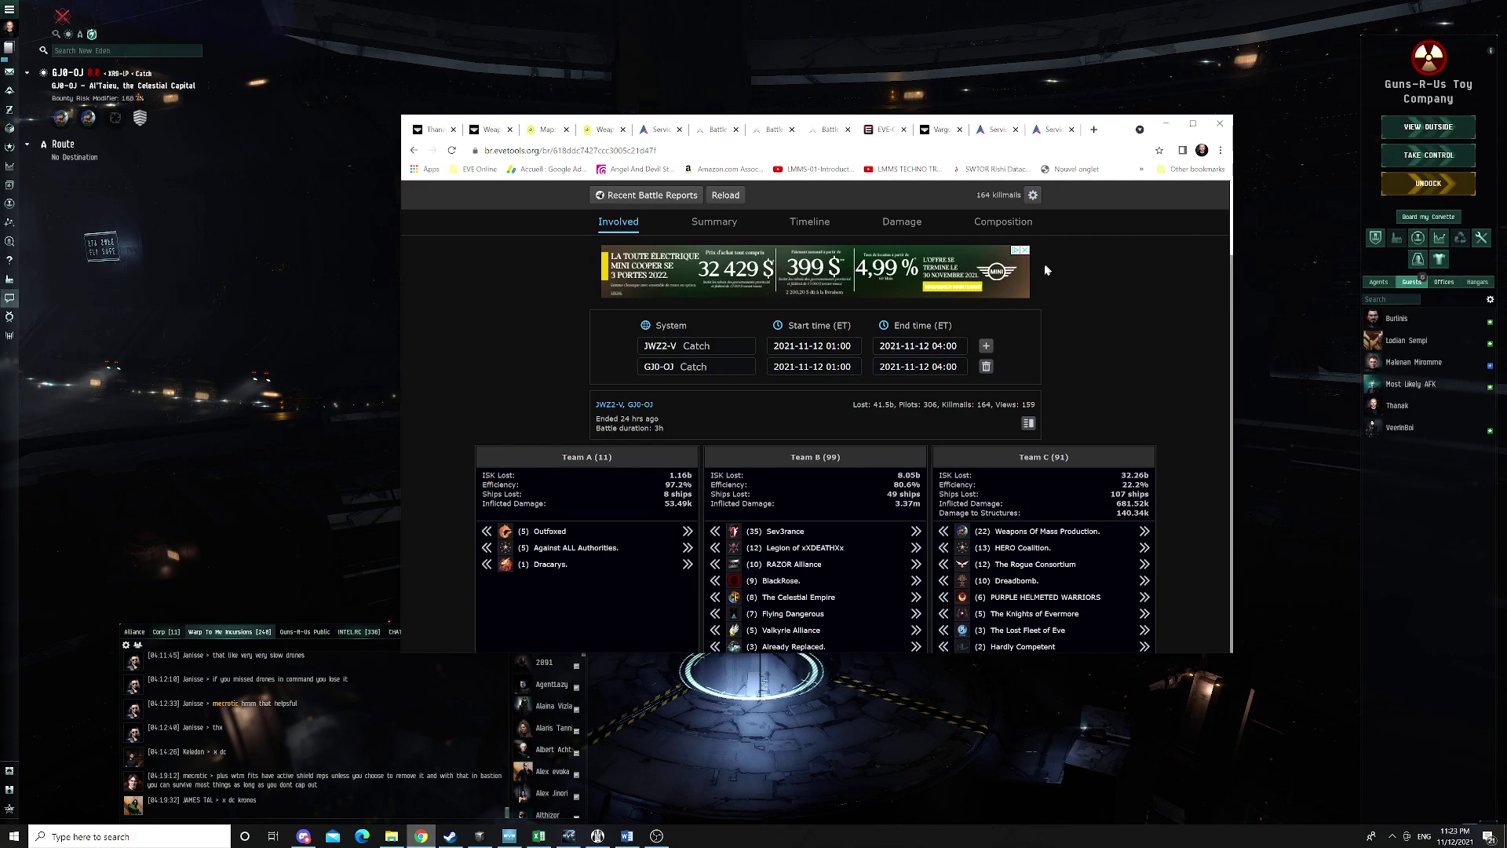
Show DOTLAN's list of the 19 Weapons Of Mass Production sovereignty structures in Catch
click(601, 130)
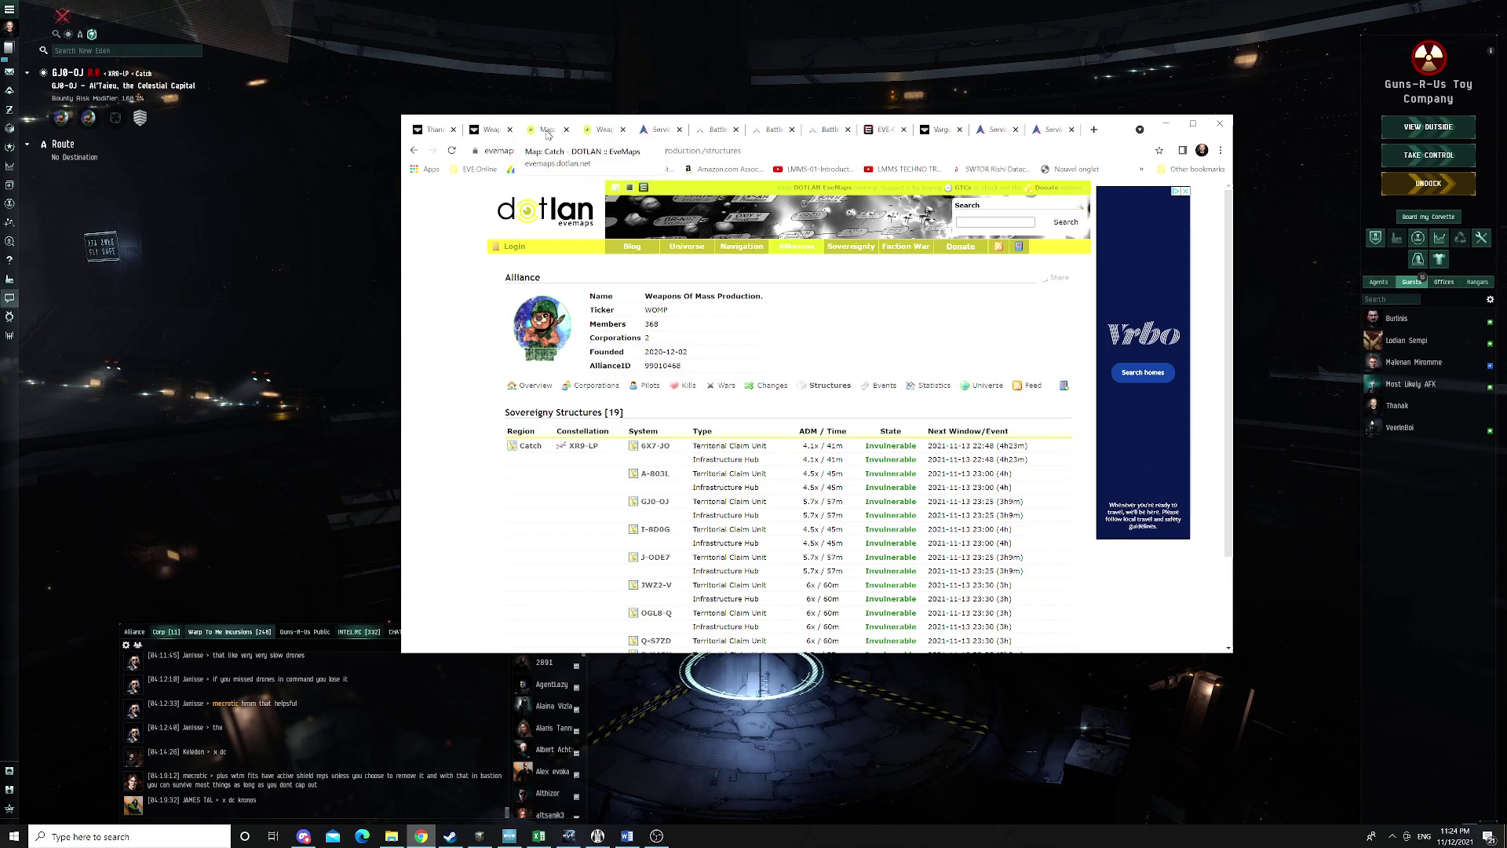
Bring up the region map, jump to neighbouring Immensea, then return to the Catch map
click(547, 129)
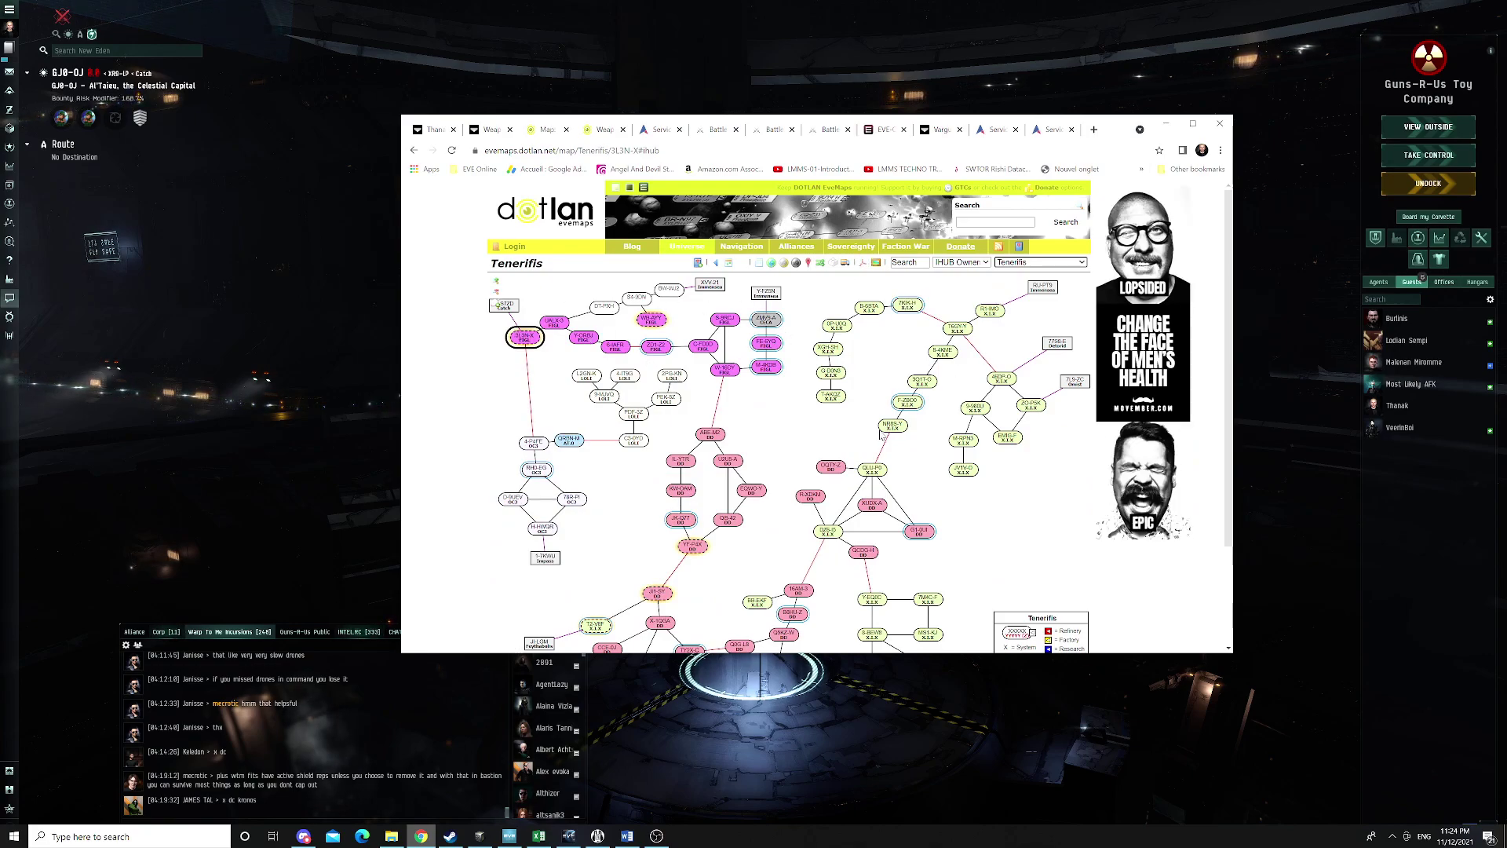
click(1042, 287)
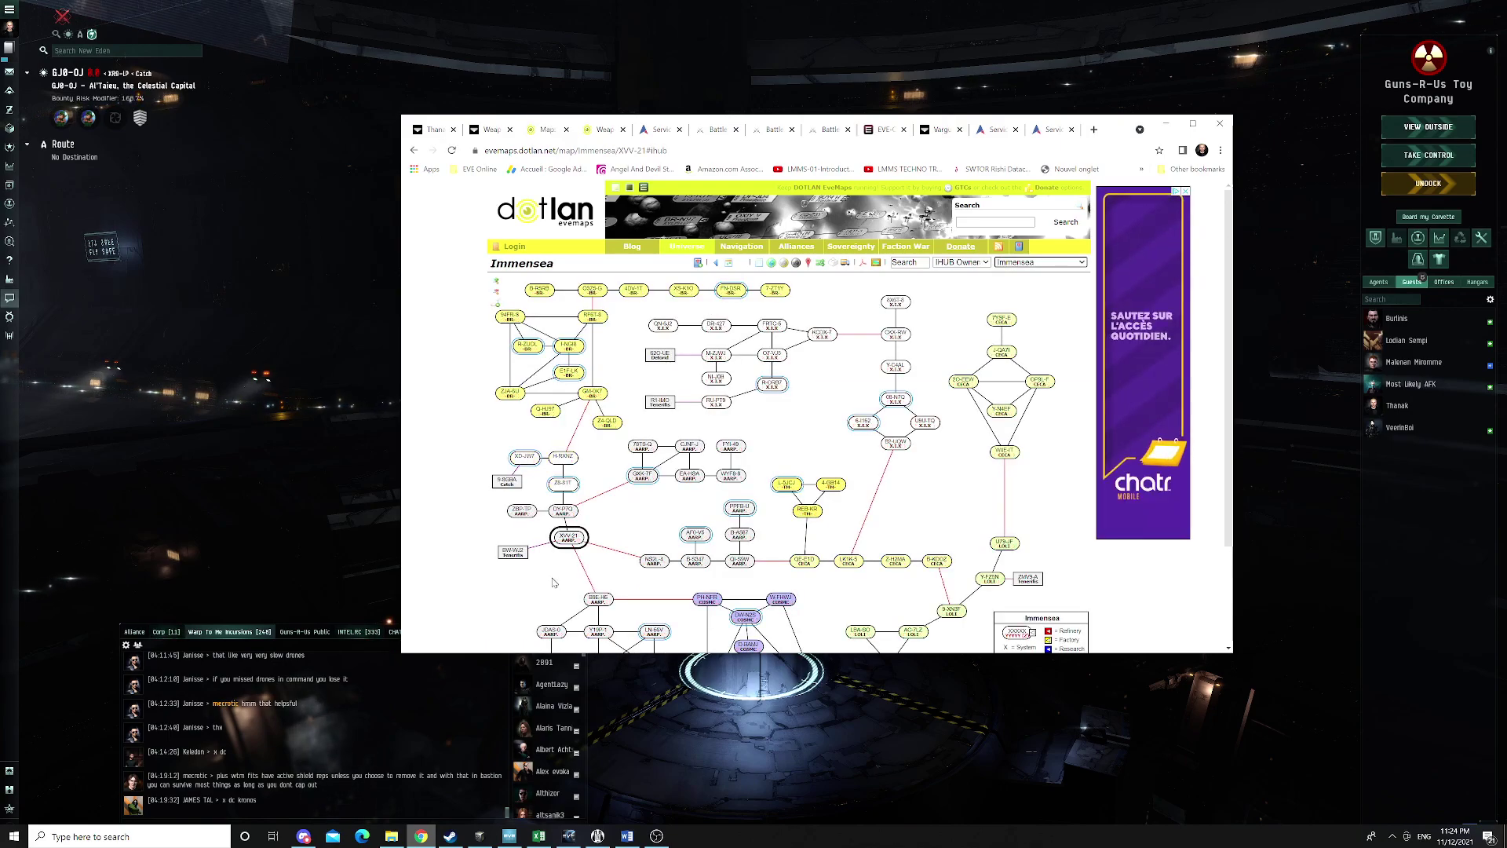
click(512, 550)
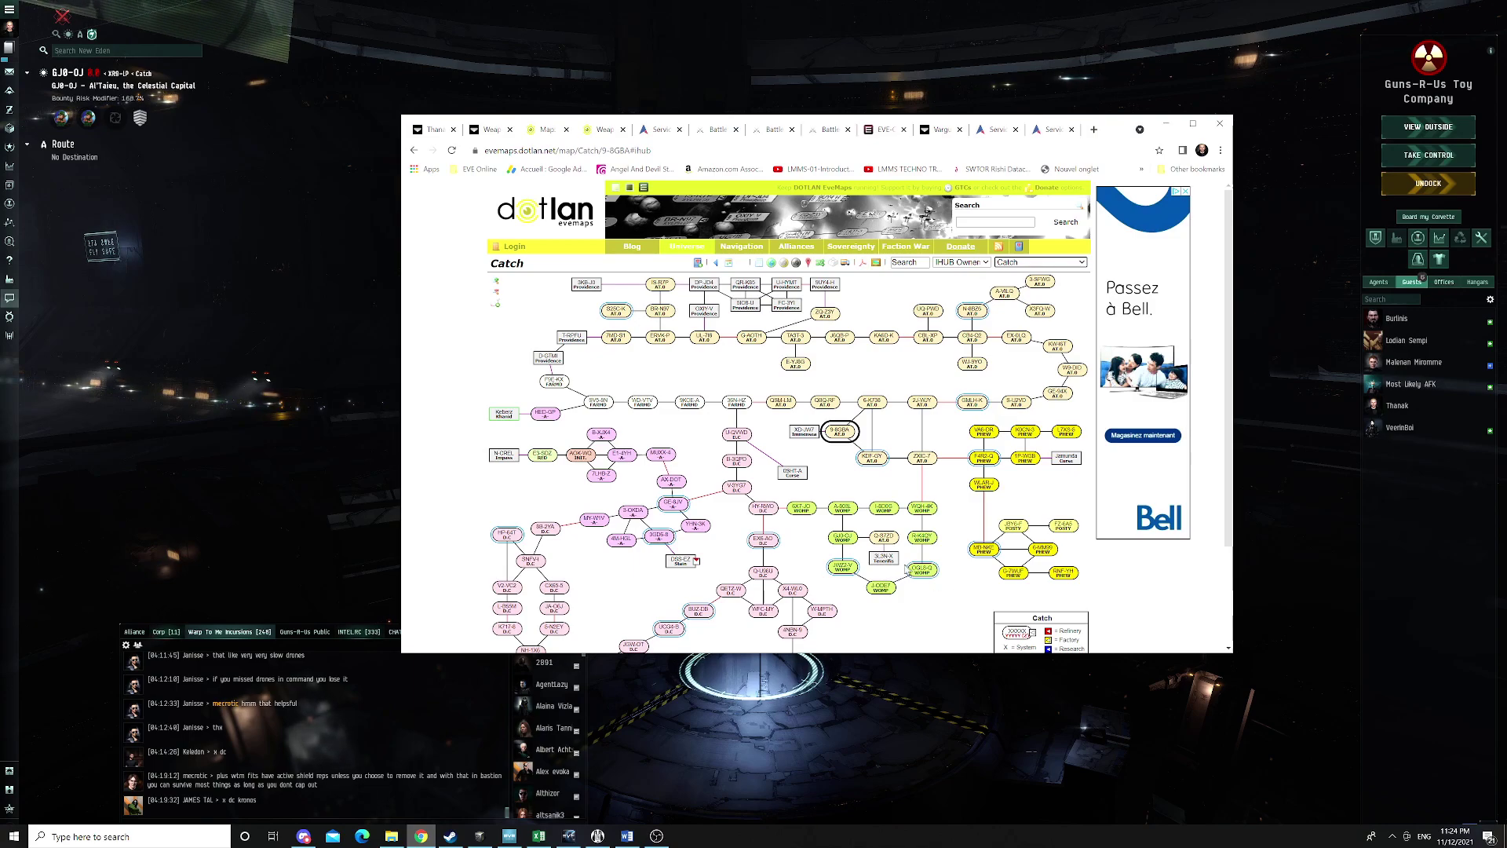
View the Tenerifis map, locate Q-S7ZD on Catch, then show the 3.09B ISK Vargur killmail
click(884, 558)
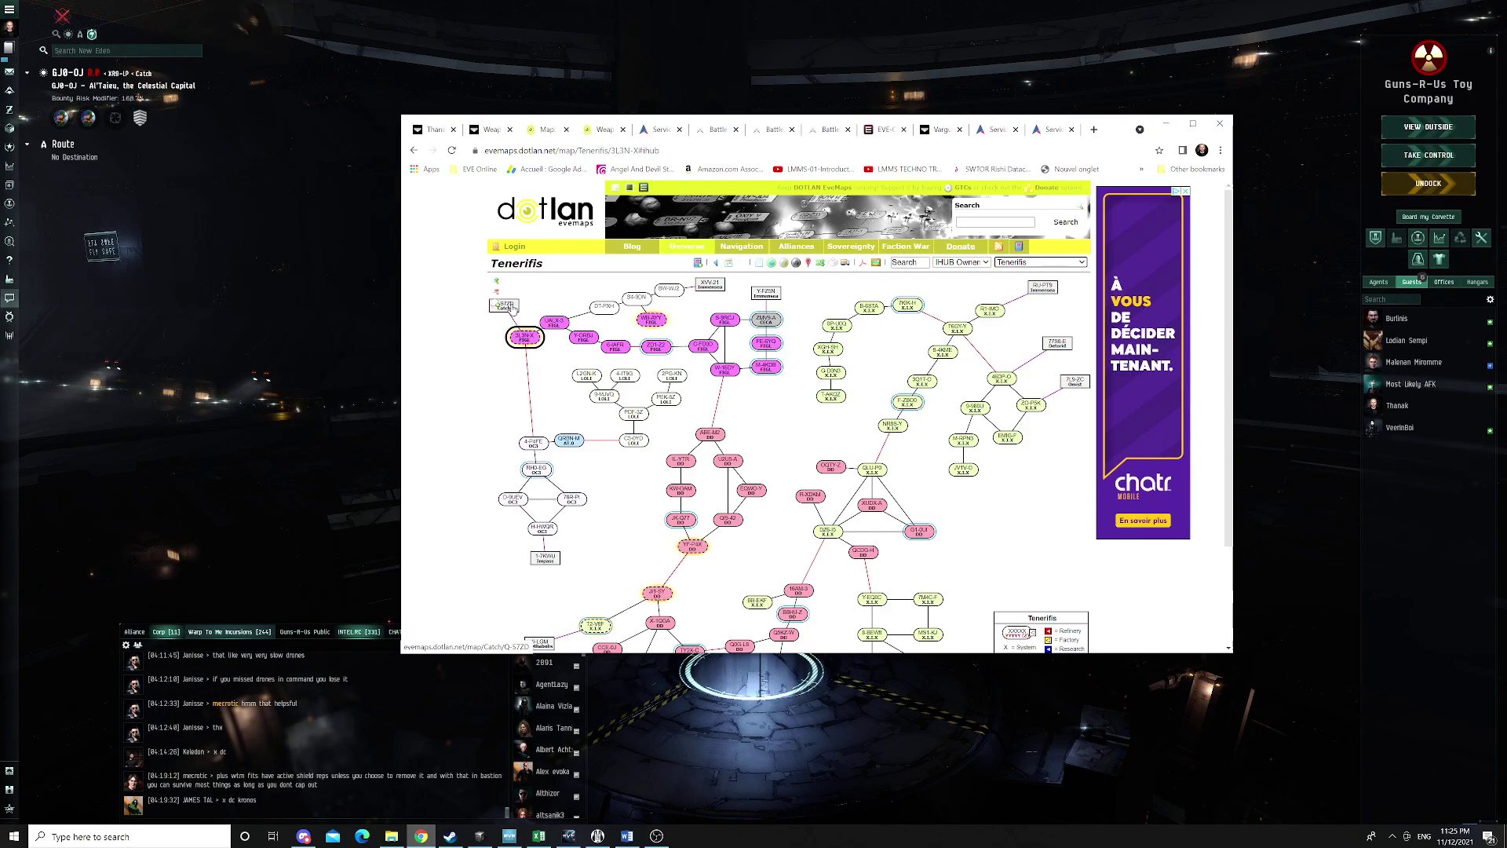
click(506, 305)
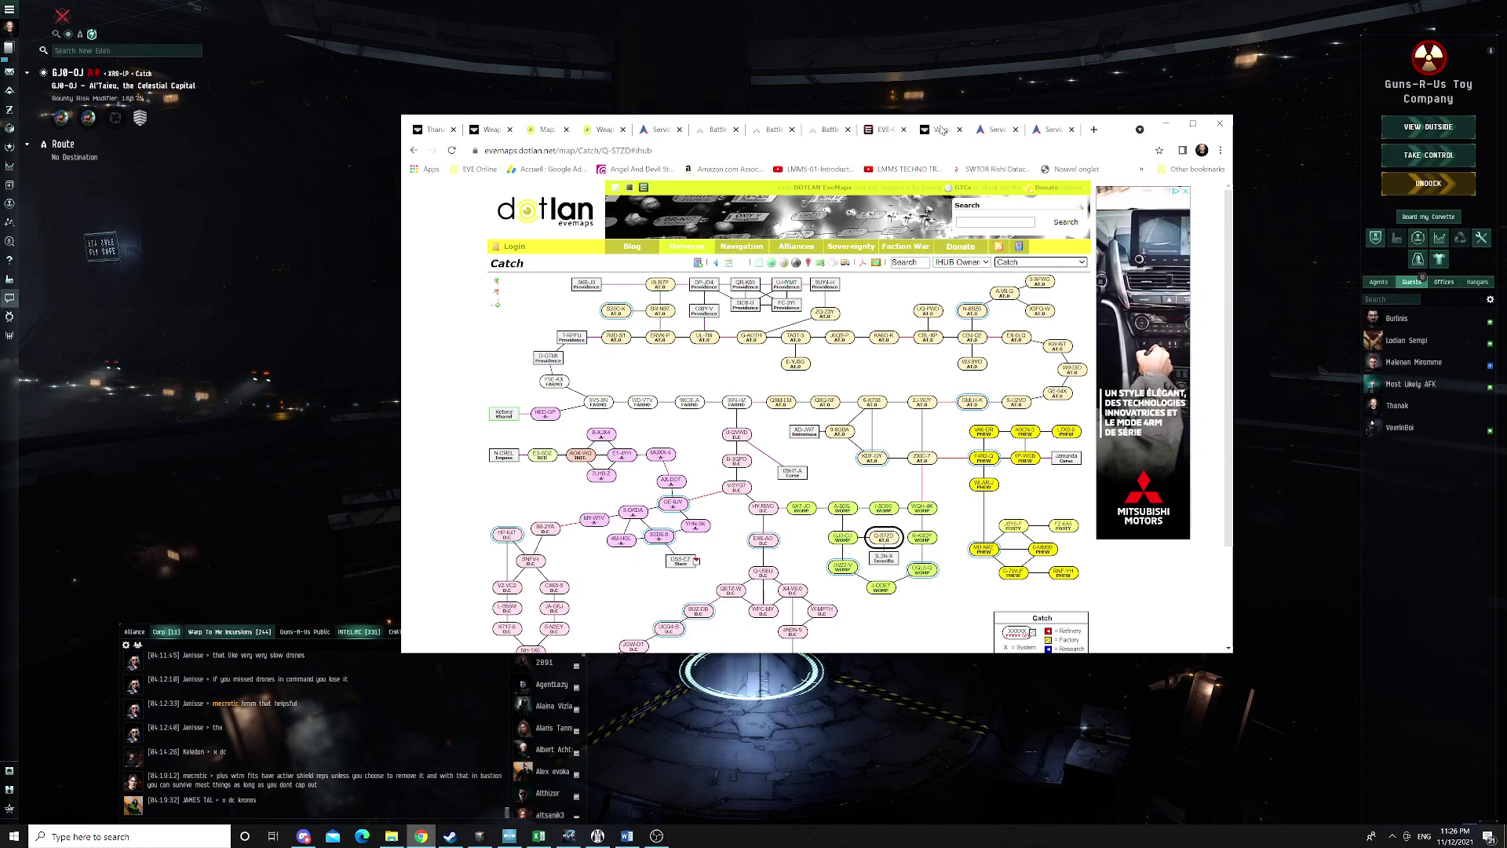
click(942, 129)
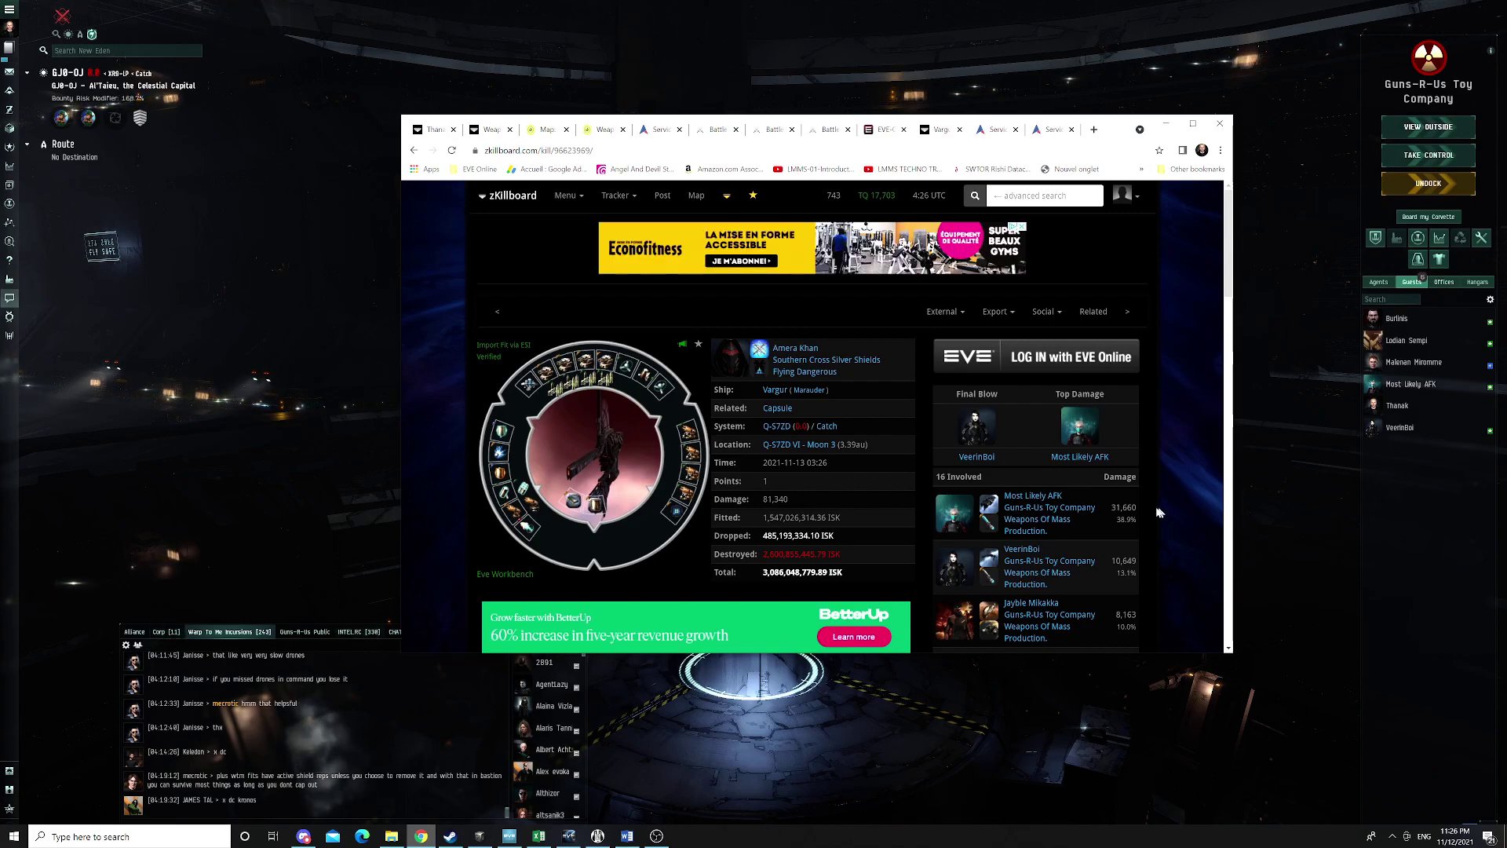
scroll(1059, 471, down, 4)
scroll(1060, 471, down, 4)
scroll(1127, 532, down, 3)
scroll(1127, 533, up, 4)
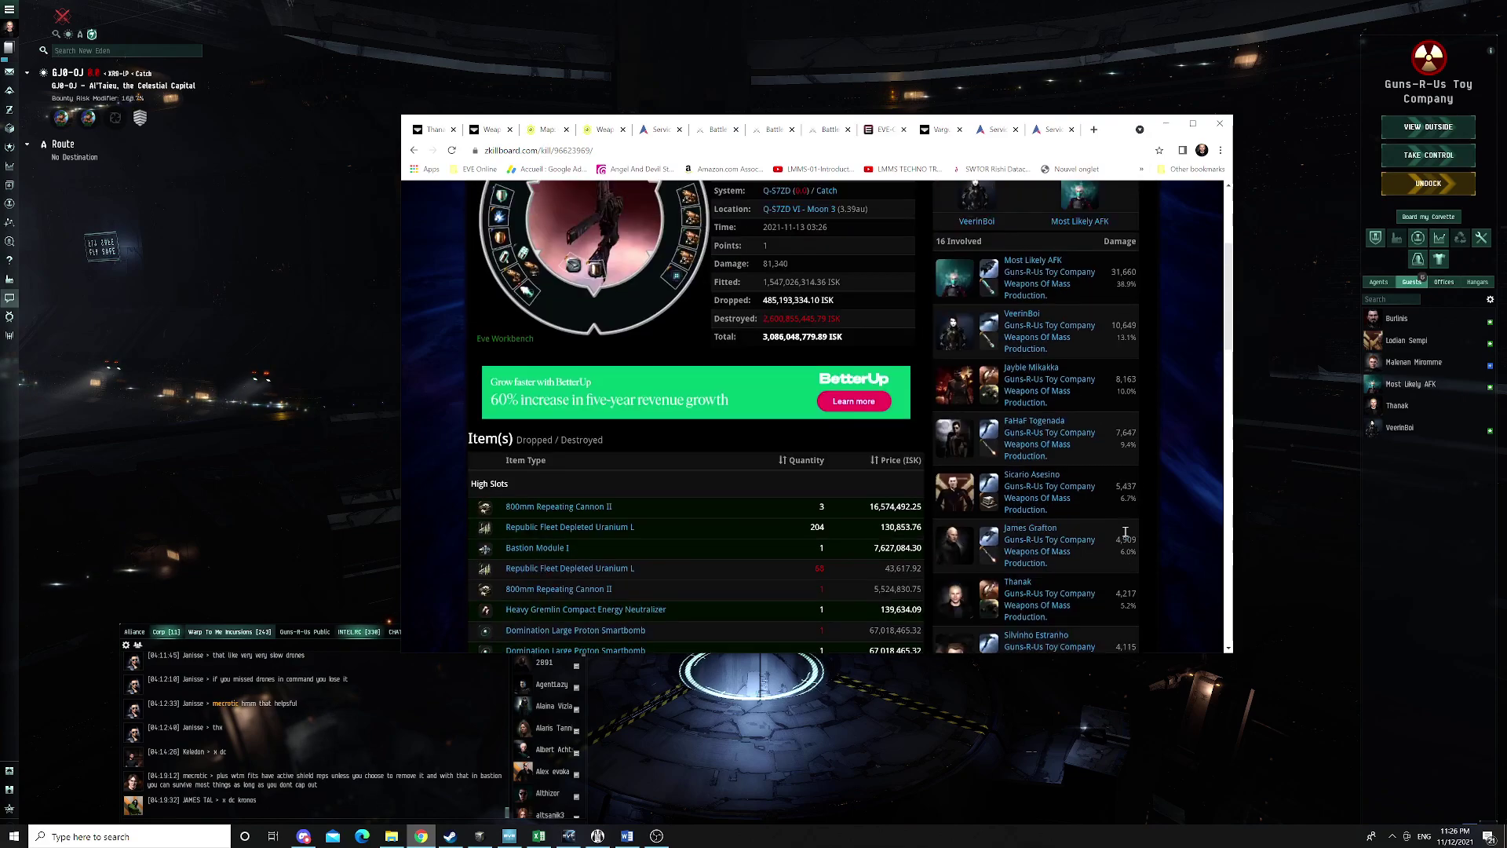
scroll(1121, 530, up, 4)
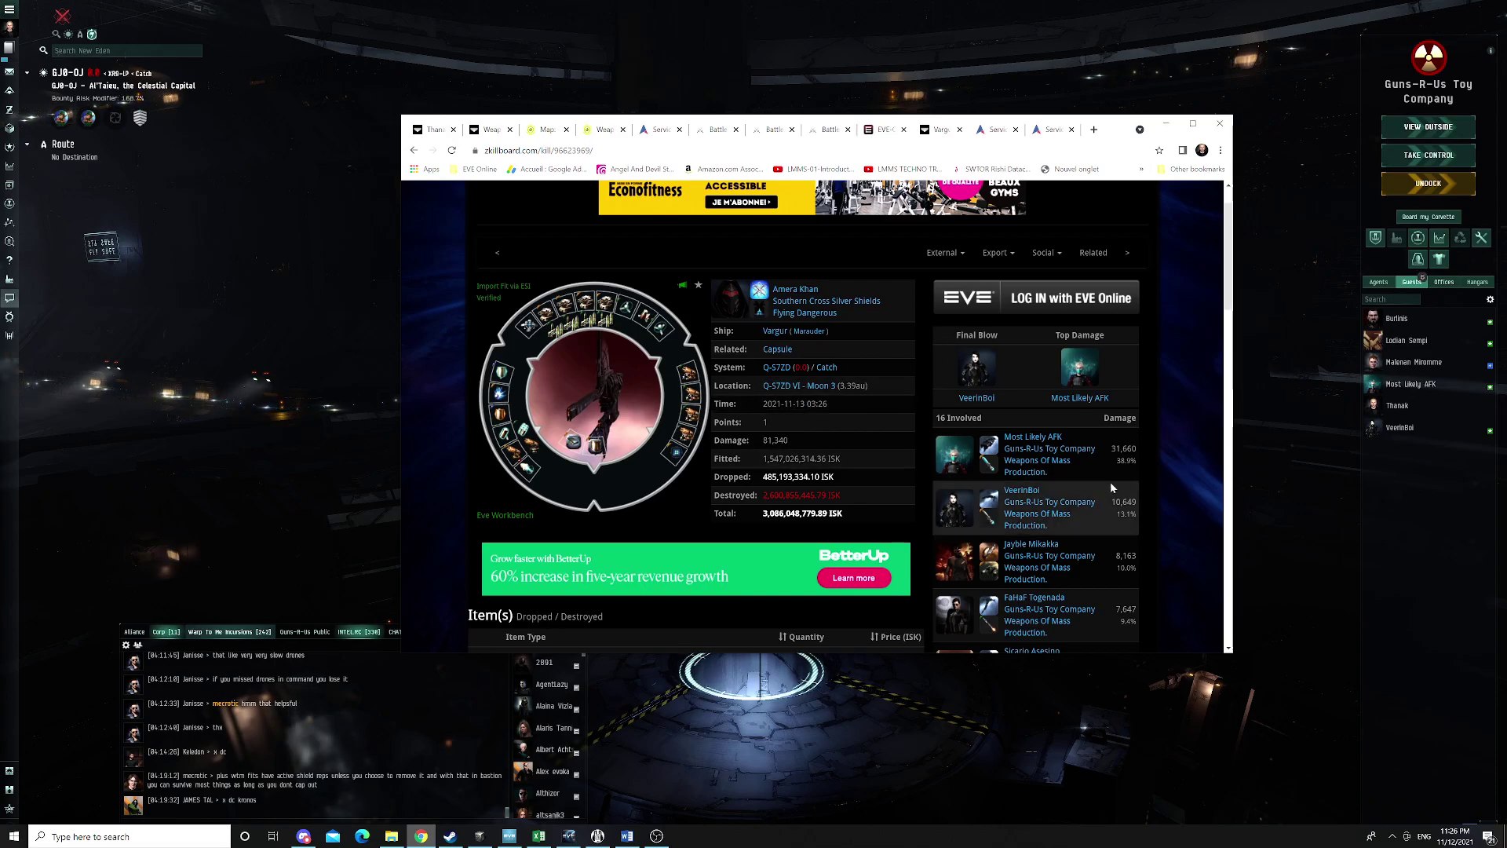
scroll(1108, 510, down, 5)
scroll(1101, 531, down, 3)
scroll(1091, 545, up, 5)
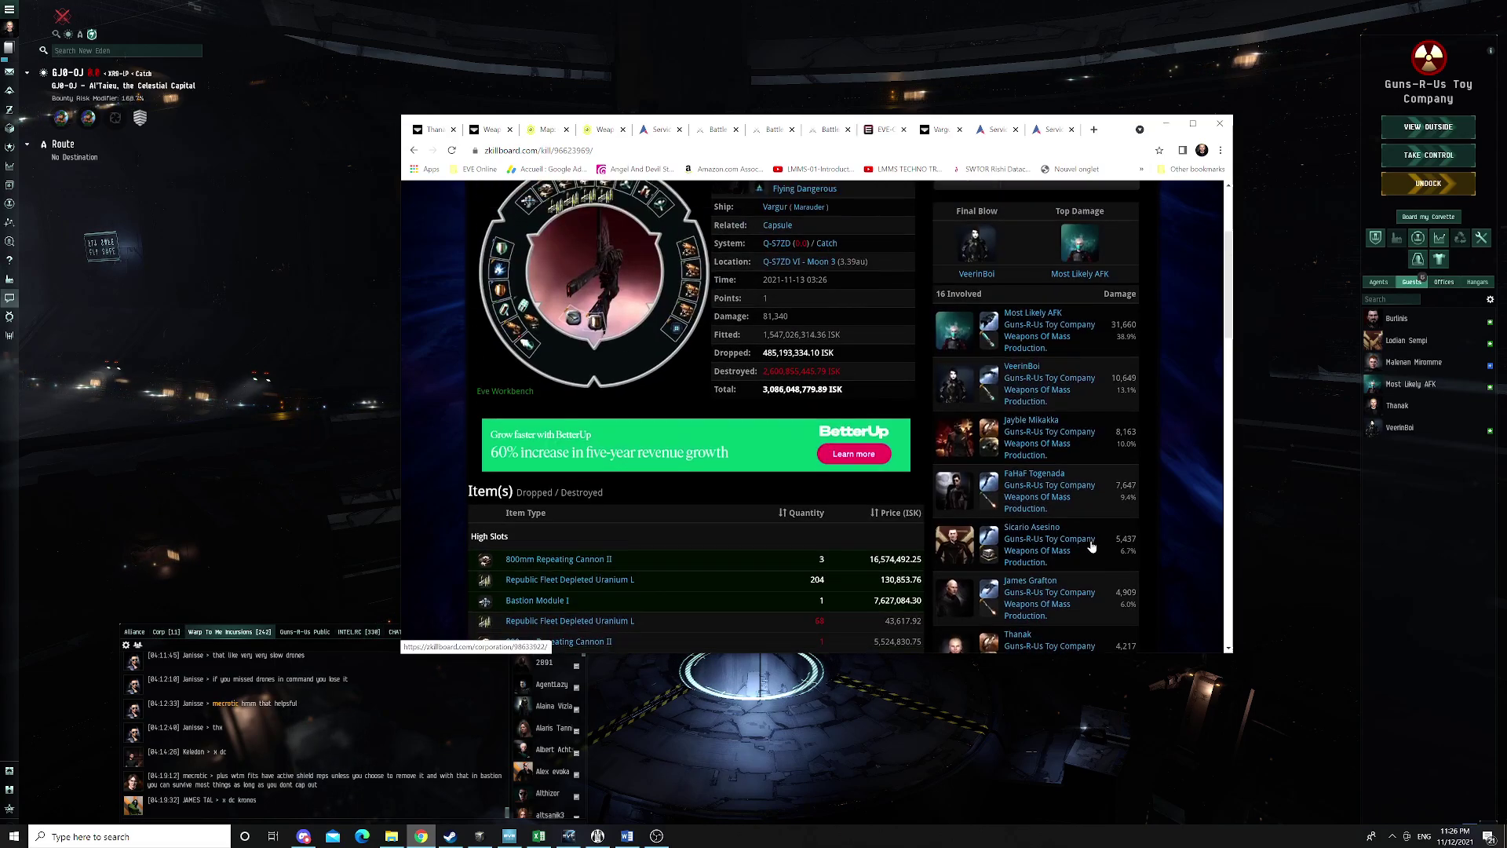
scroll(1092, 545, up, 3)
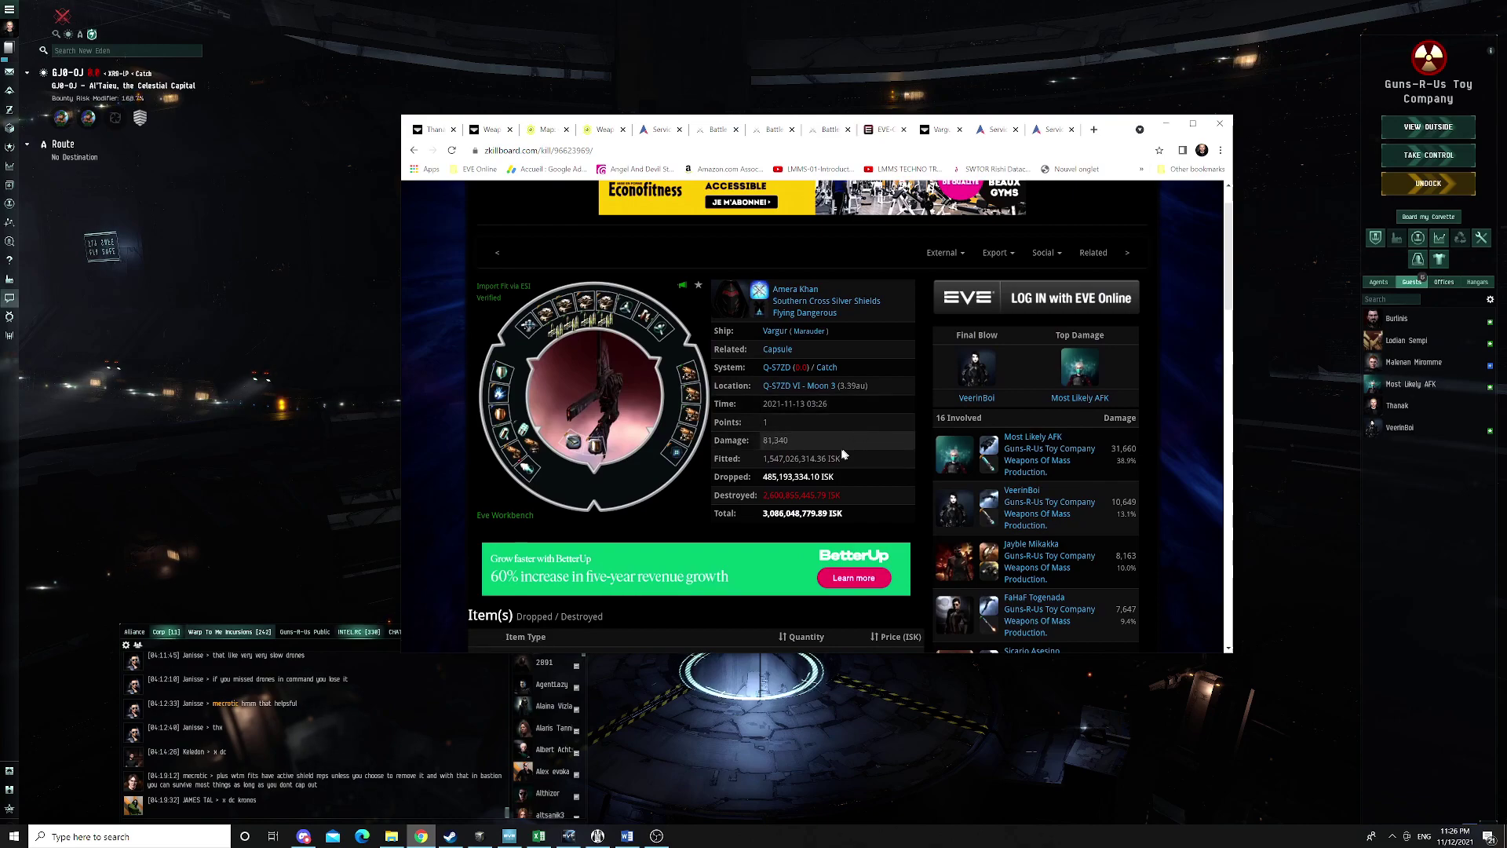
scroll(840, 448, up, 2)
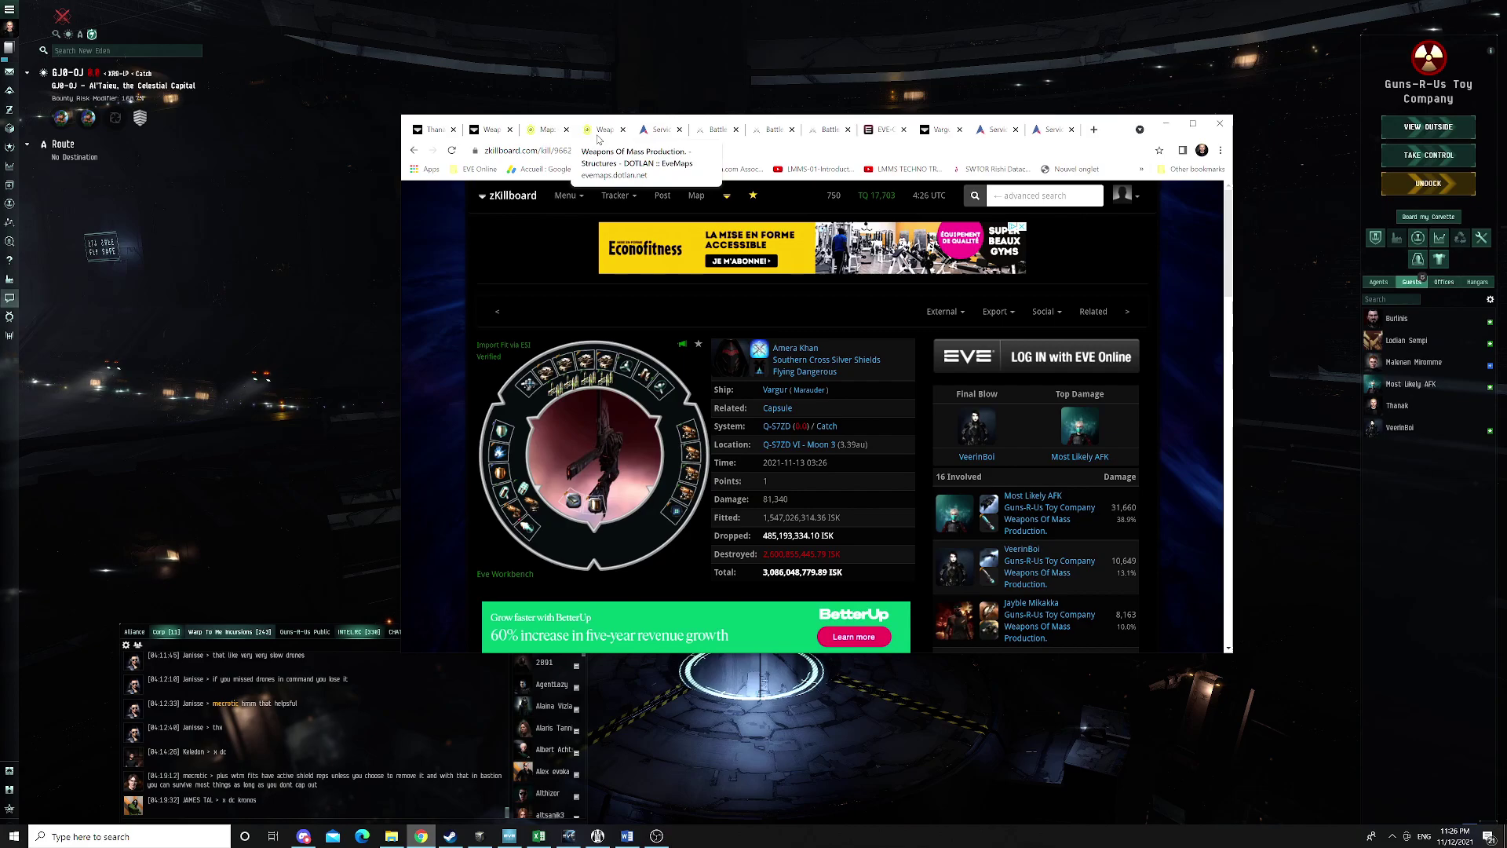
Return to DOTLAN's 19 Weapons Of Mass Production sovereignty structures in Catch
click(598, 130)
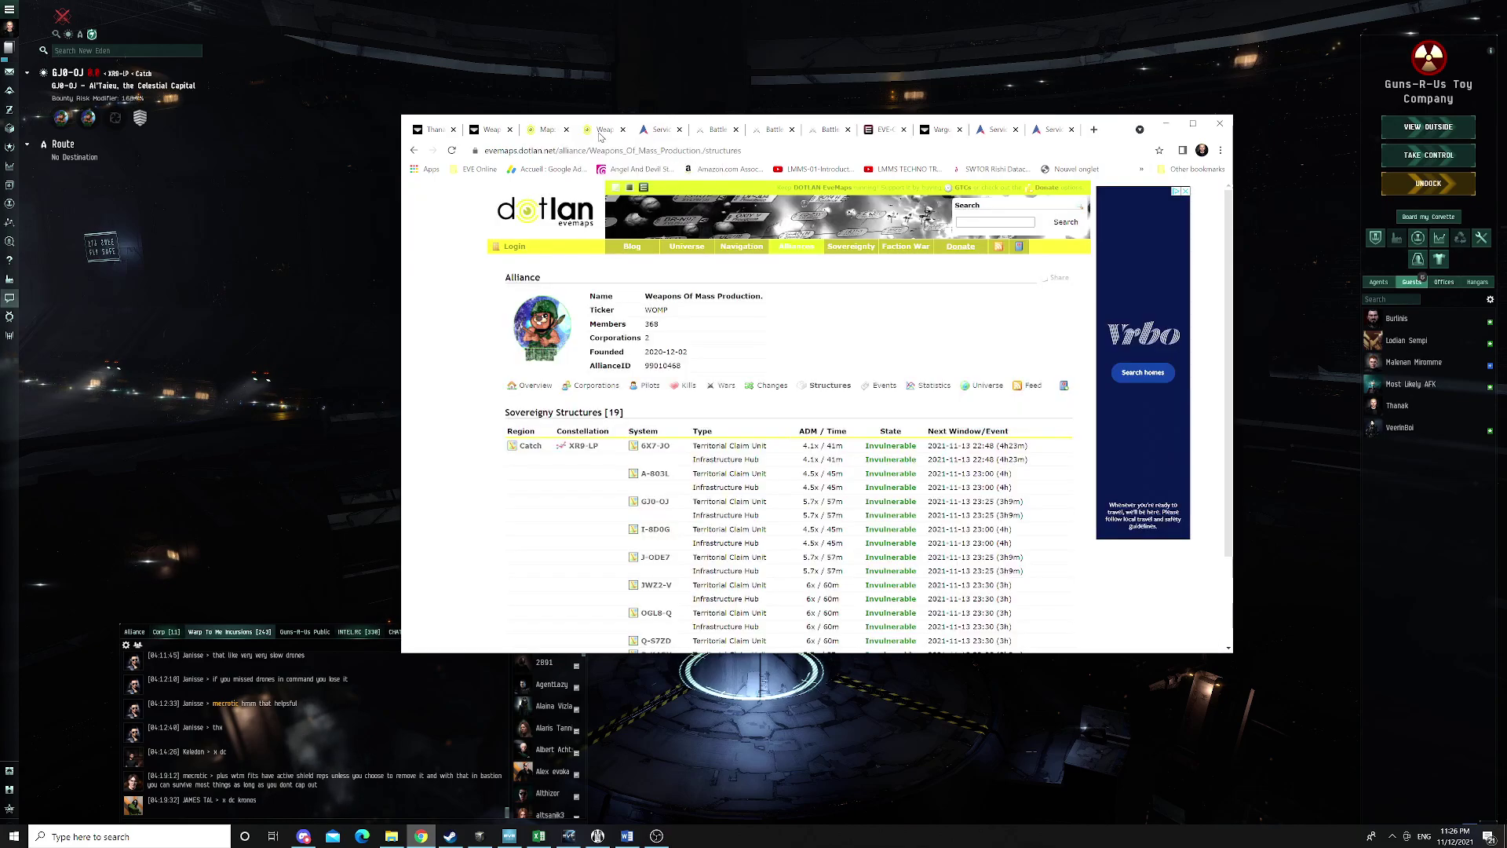
Flip between DOTLAN tabs, settling on the Catch map with Q-S7ZD highlighted
click(544, 130)
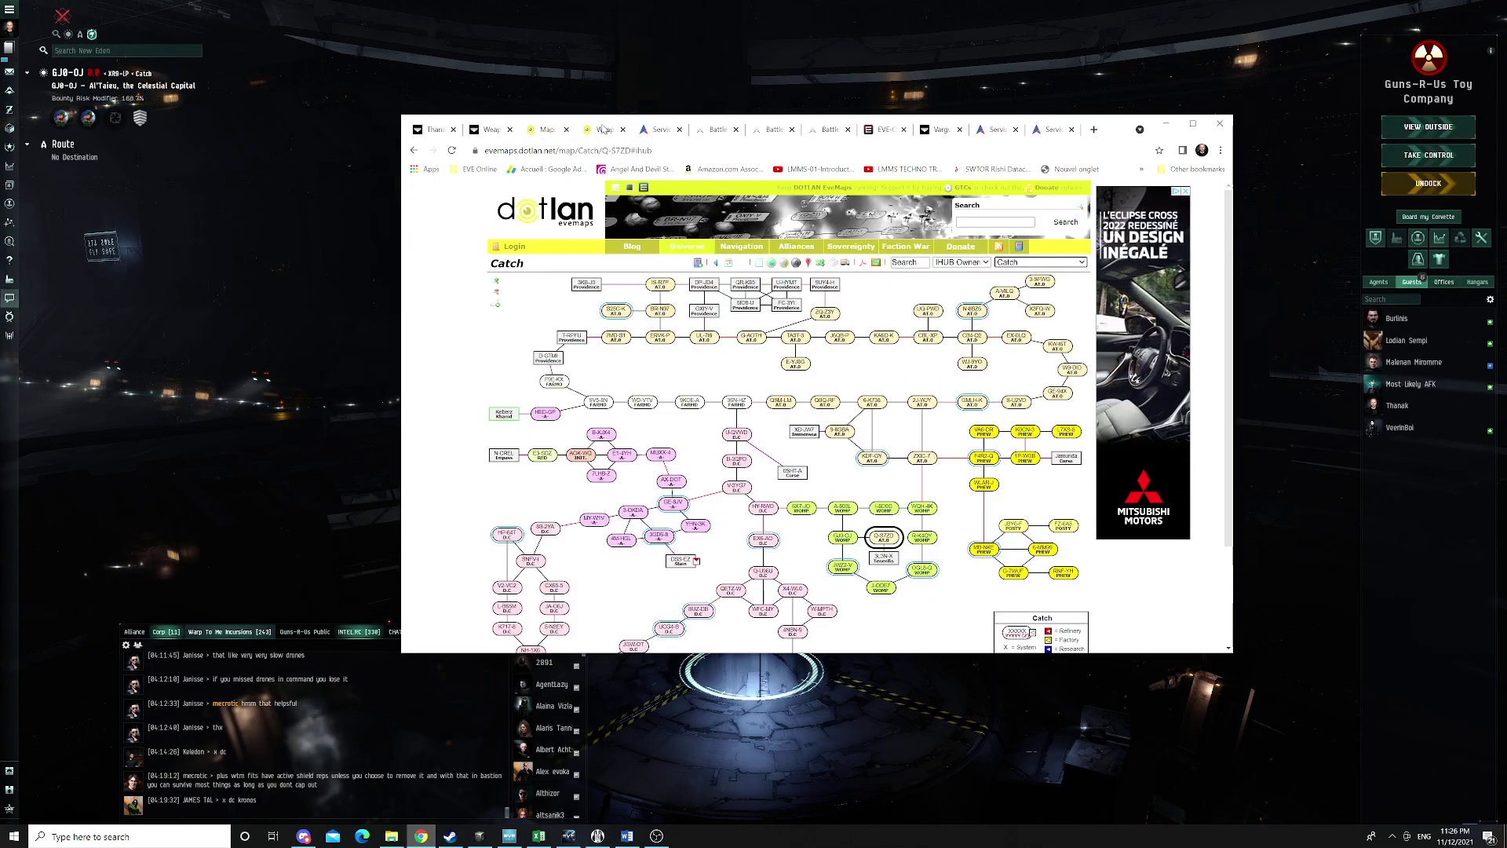
click(599, 130)
click(544, 129)
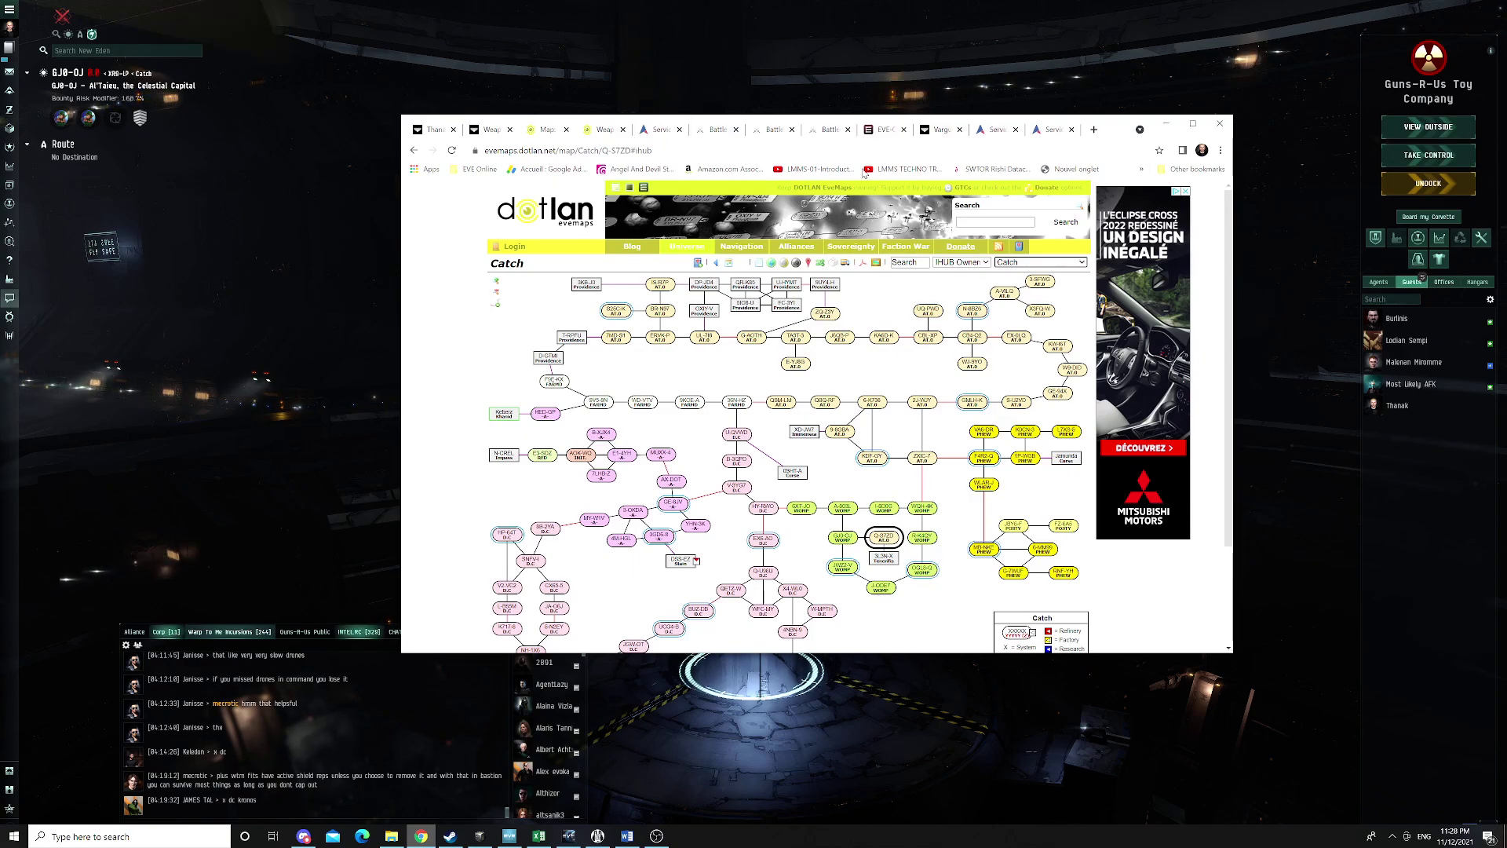
Pass by the Vargur killmail and settle on the Weapons Of Mass Production zKillboard overview
click(936, 130)
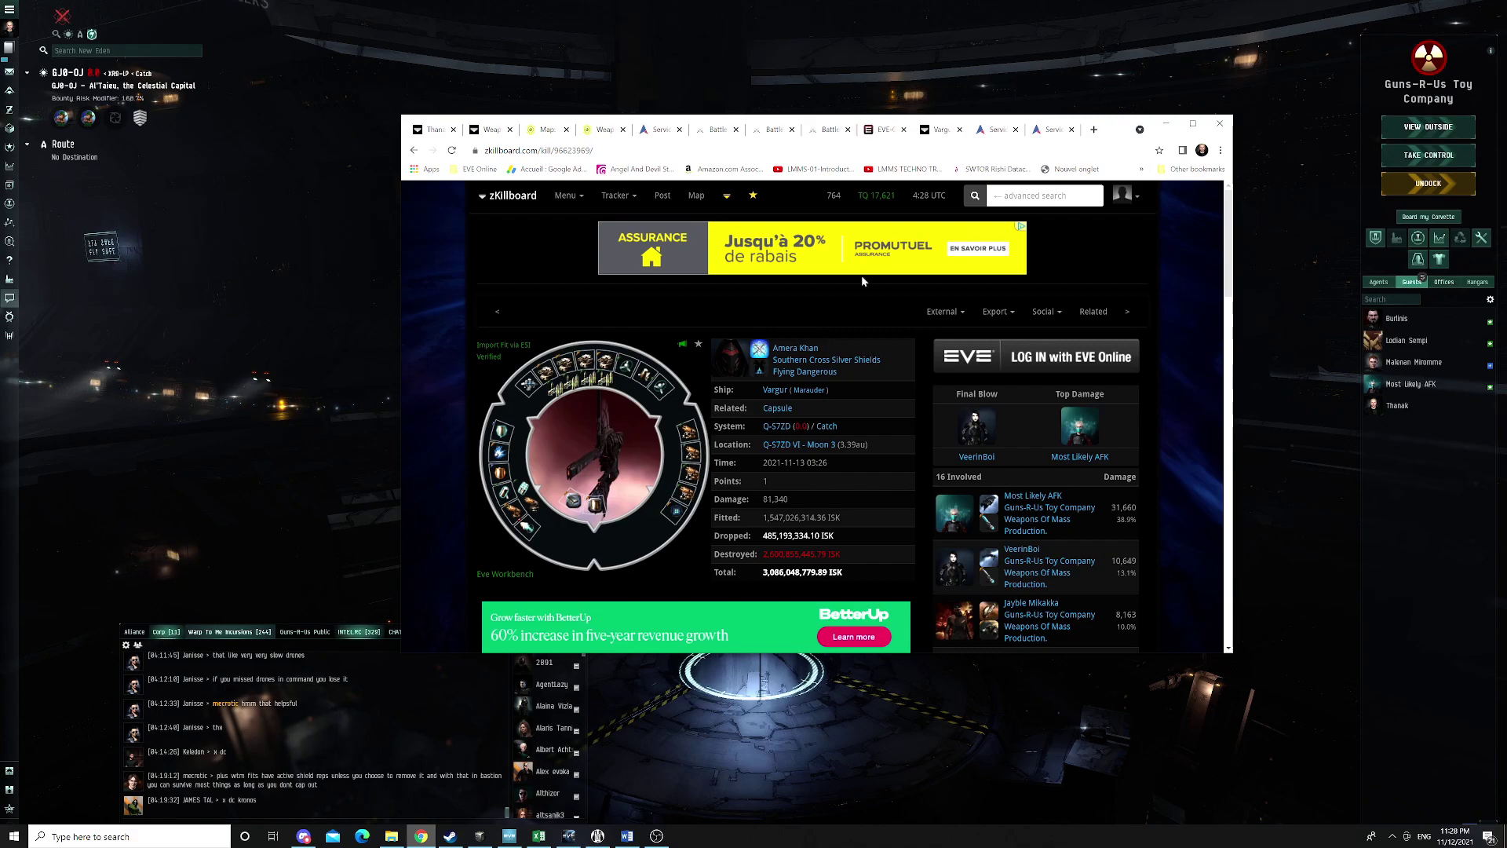
click(489, 129)
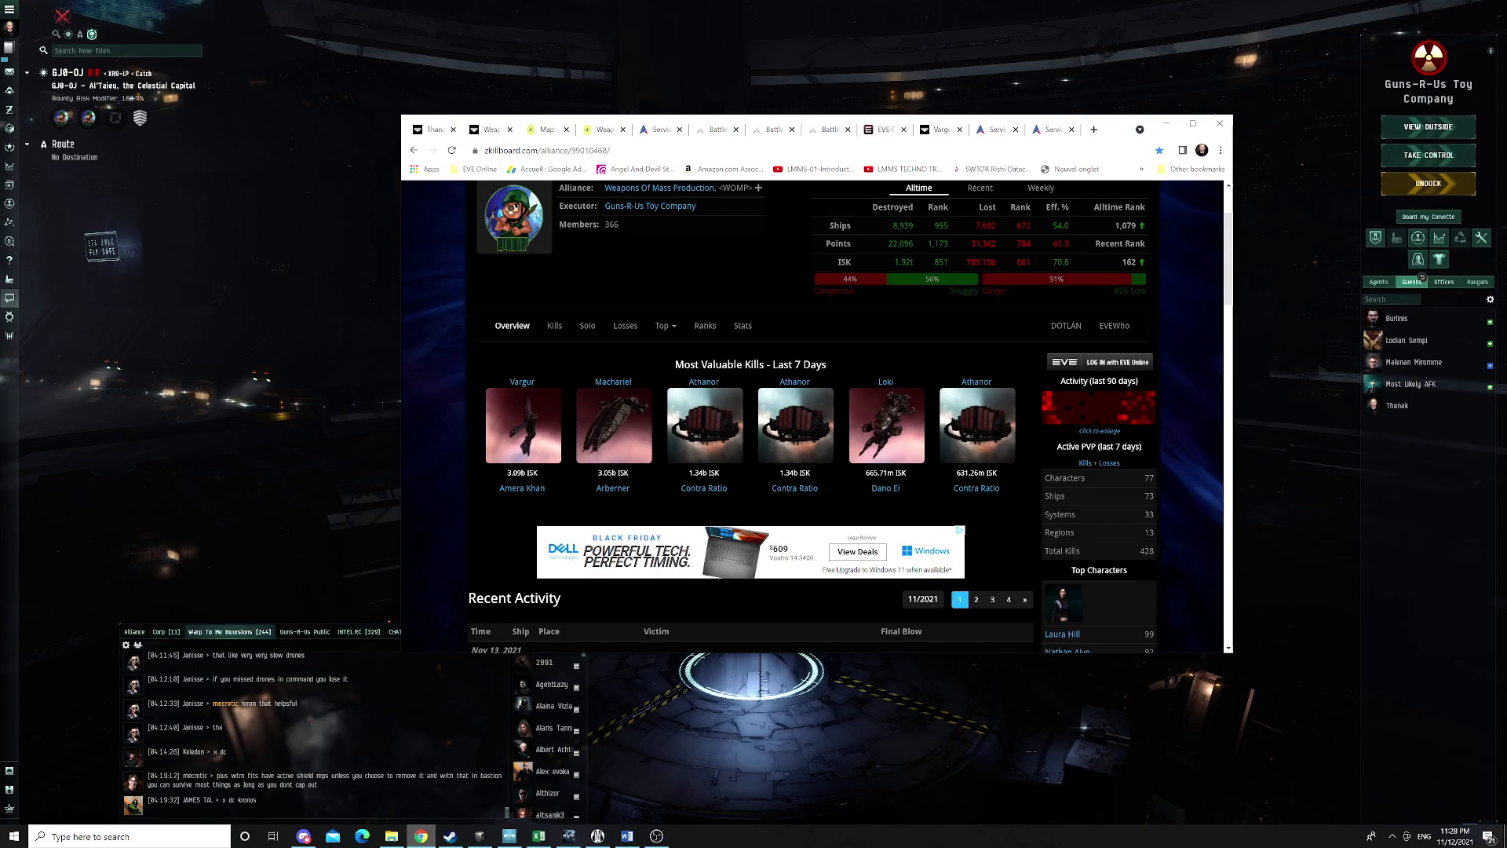
Minimize Chrome to reveal the docked ship in the GJ0-OJ station hangar
click(1323, 593)
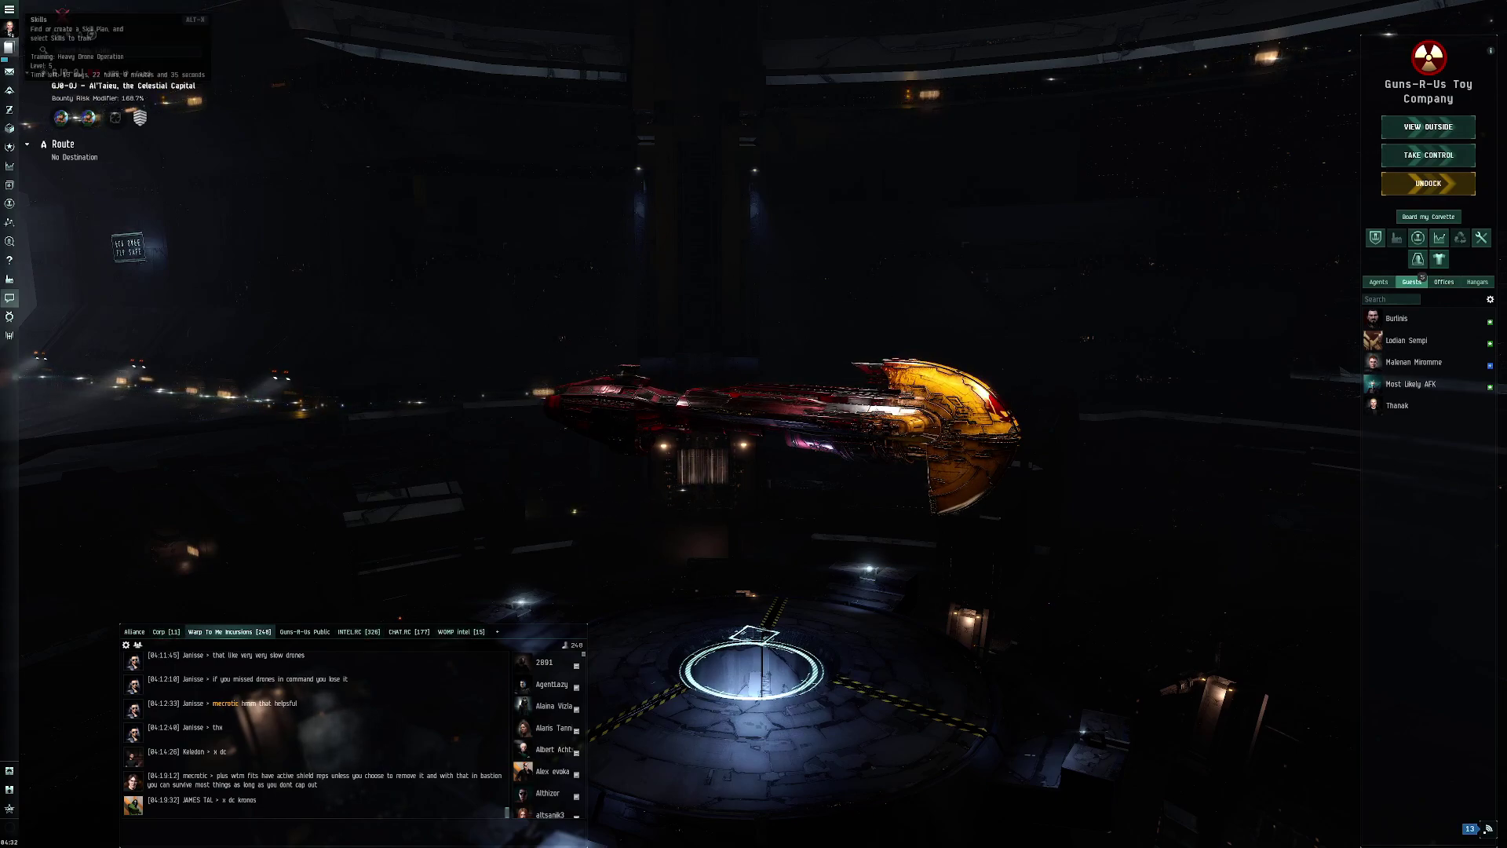
Check the character sheet and skill queue, close both, then Alt+Tab back to zKillboard
click(9, 23)
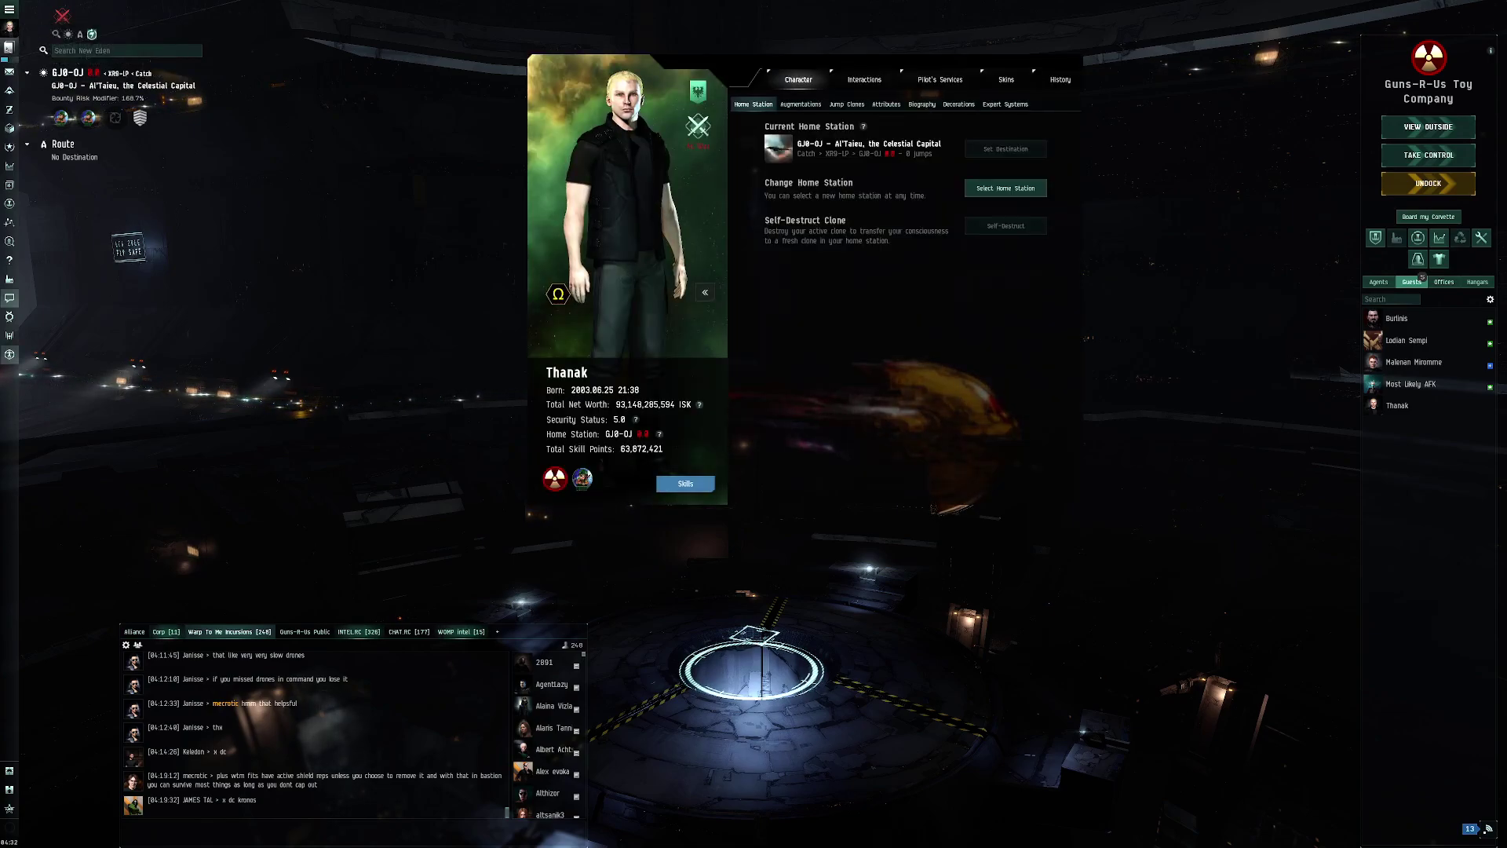
click(9, 45)
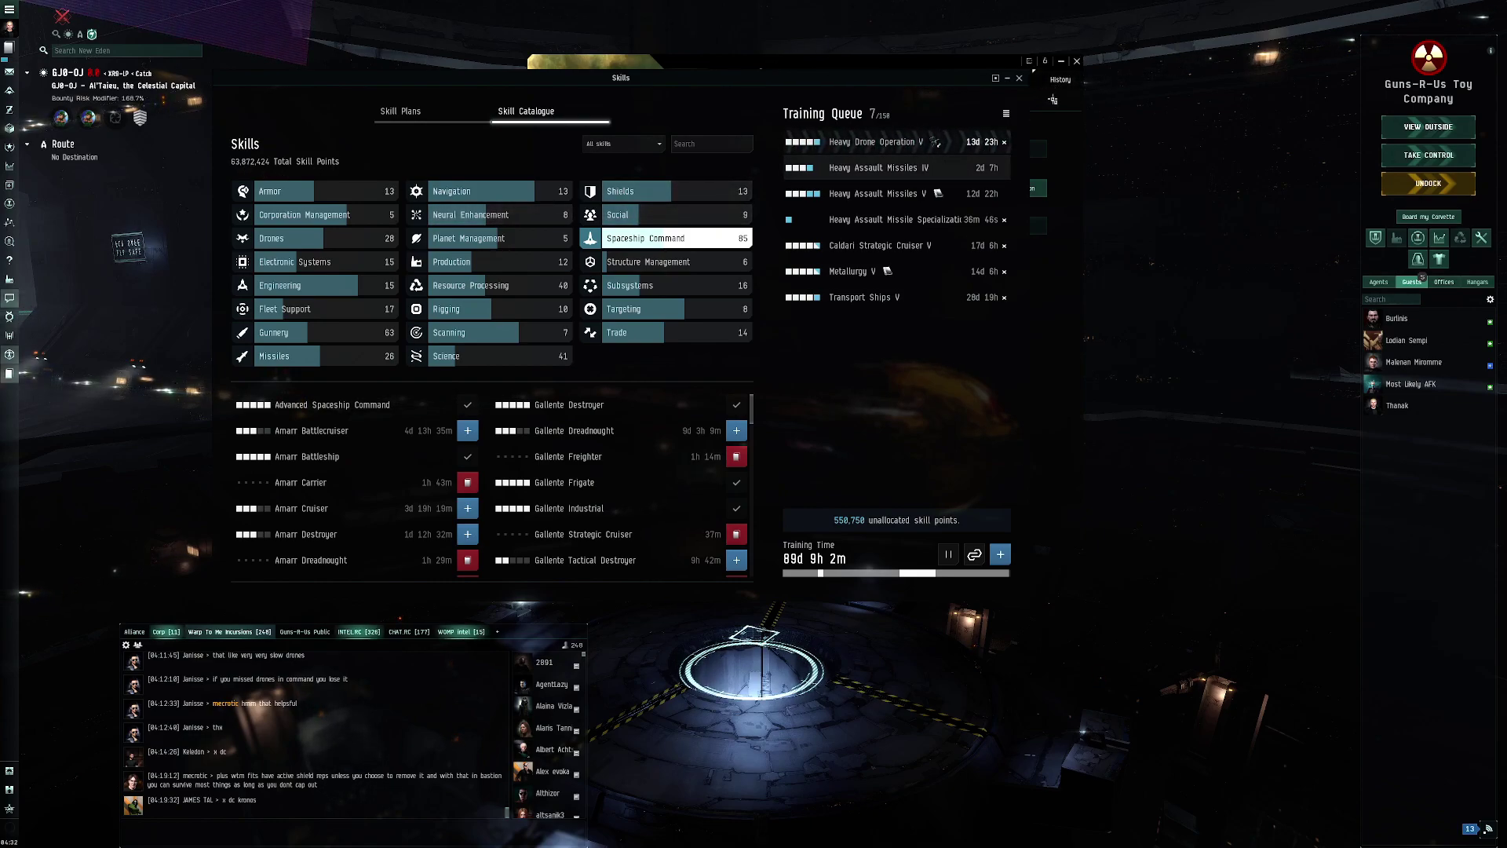
click(1020, 78)
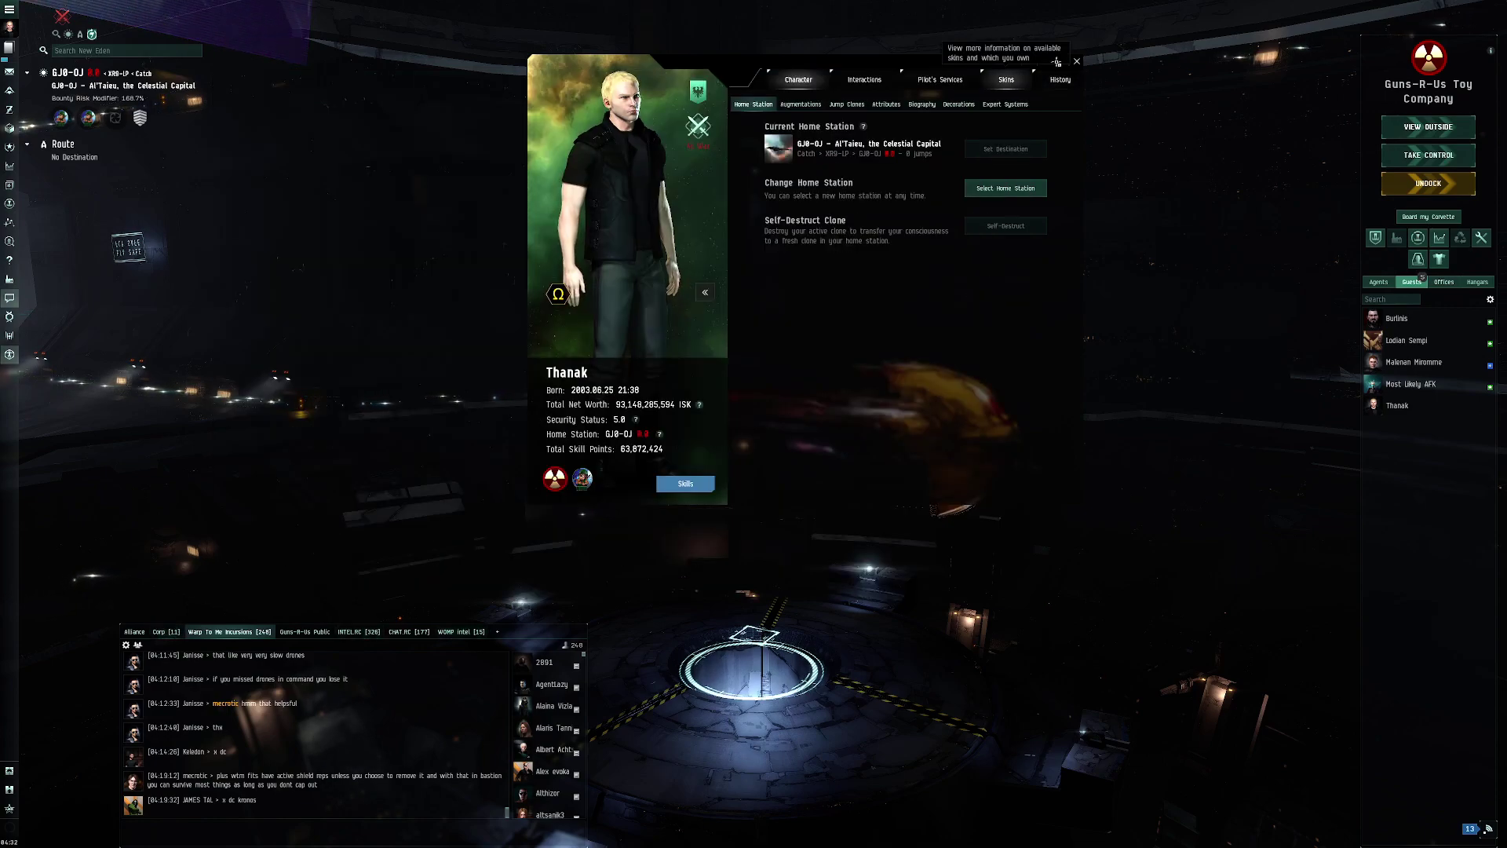
click(1075, 60)
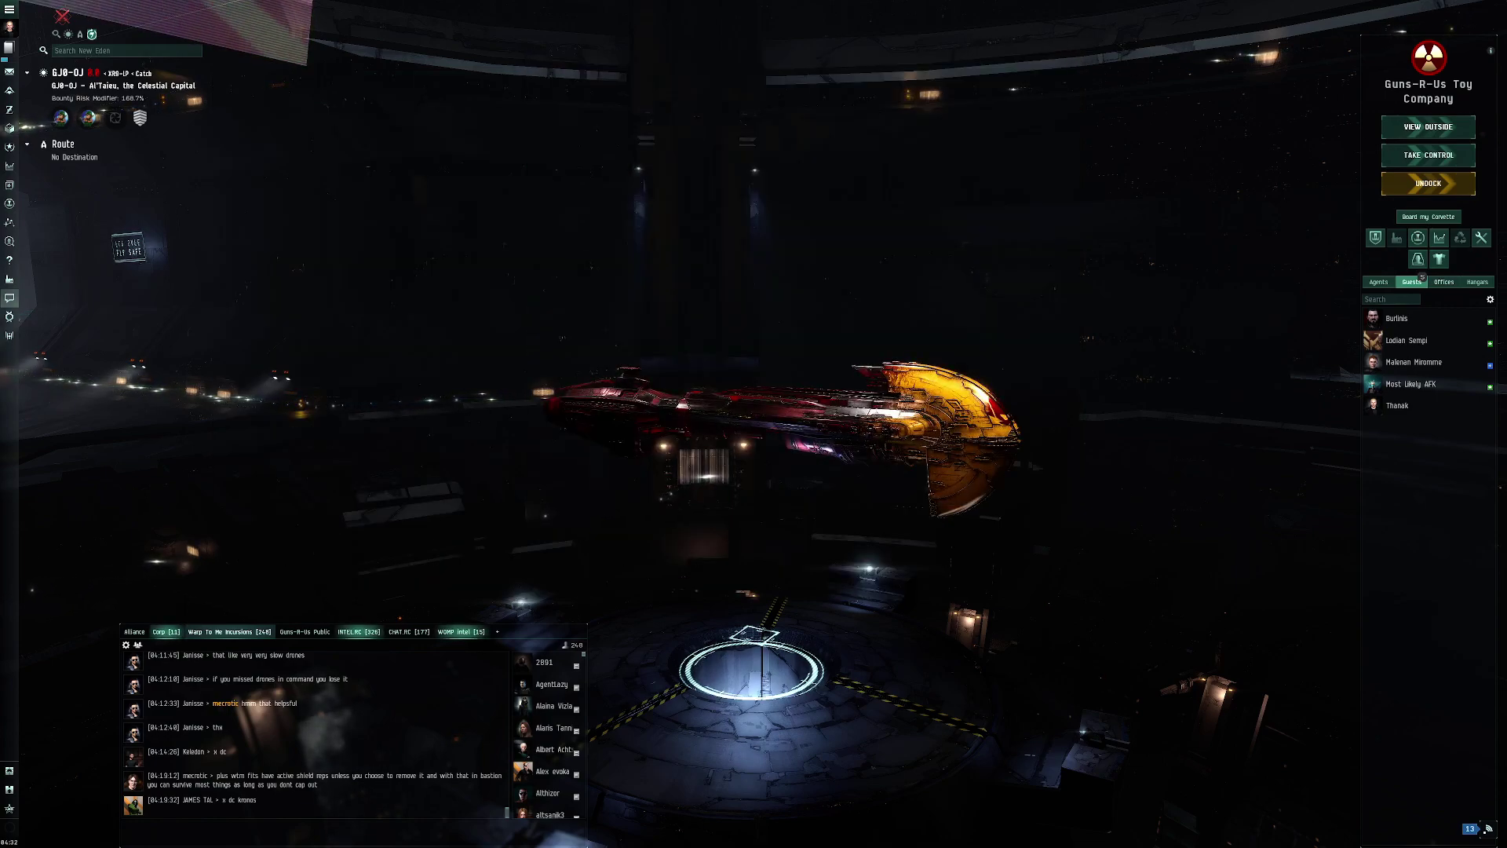
key(alt+Tab)
scroll(782, 353, up, 3)
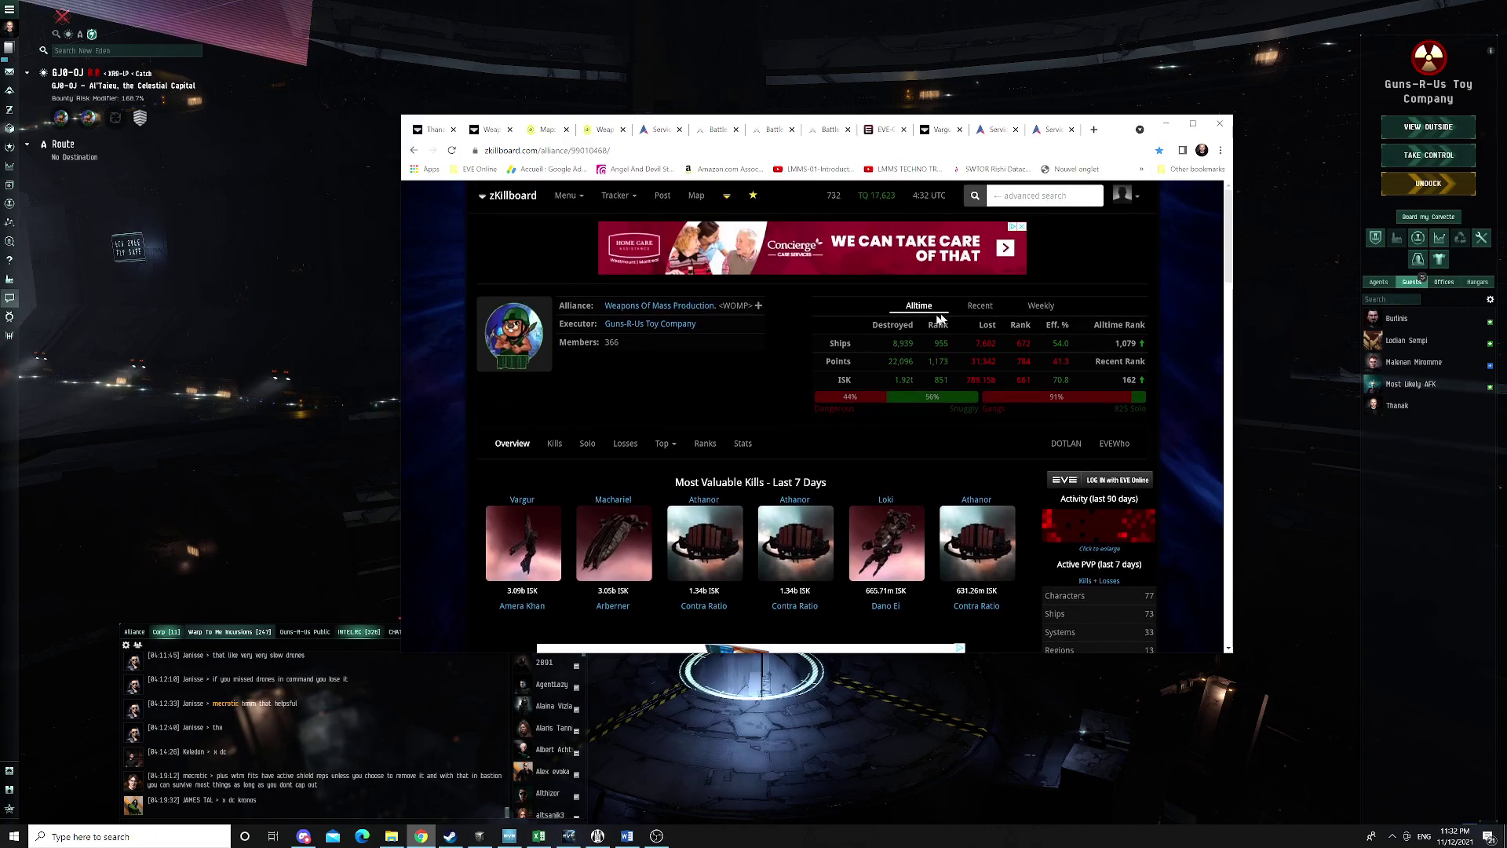
scroll(770, 388, down, 4)
scroll(771, 389, up, 3)
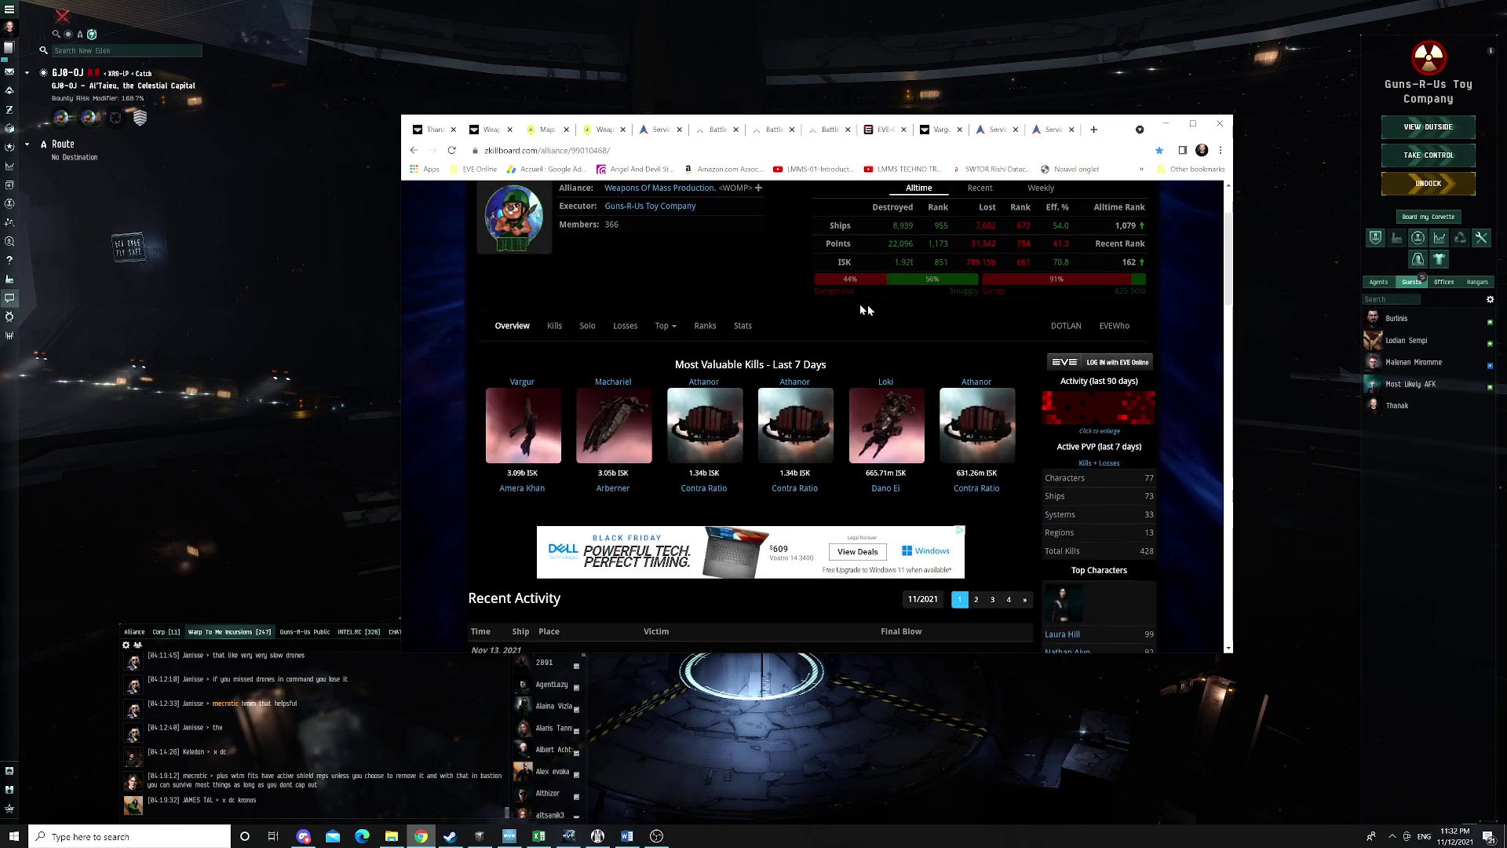
scroll(868, 305, up, 3)
scroll(788, 475, down, 8)
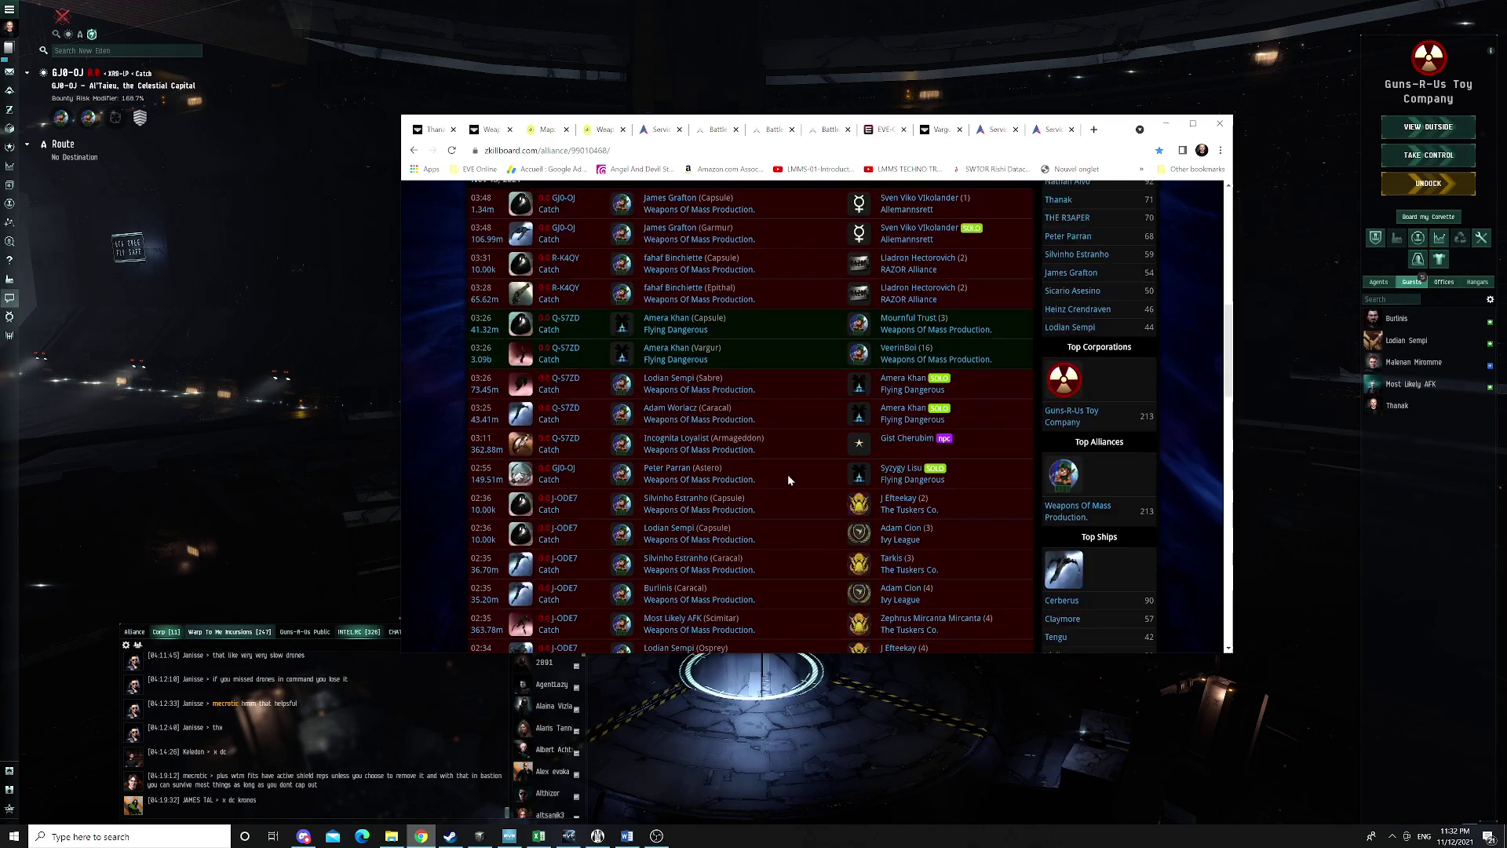
scroll(788, 474, up, 5)
scroll(787, 474, up, 4)
Open the pilot's zKillboard character page from the alliance page to see recent Catch kills and losses
click(416, 149)
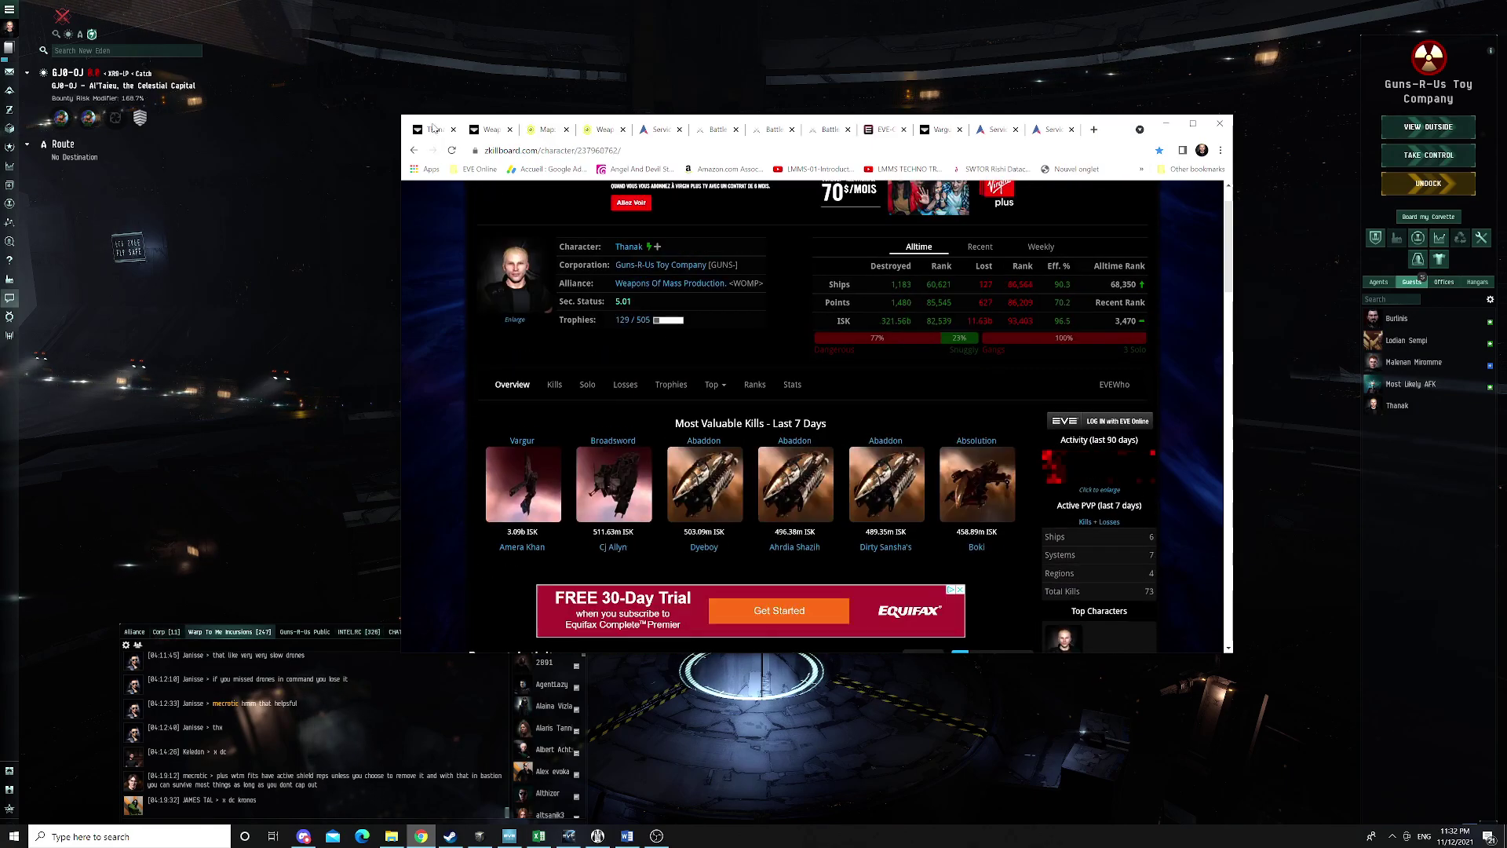
scroll(706, 412, down, 6)
scroll(612, 461, down, 4)
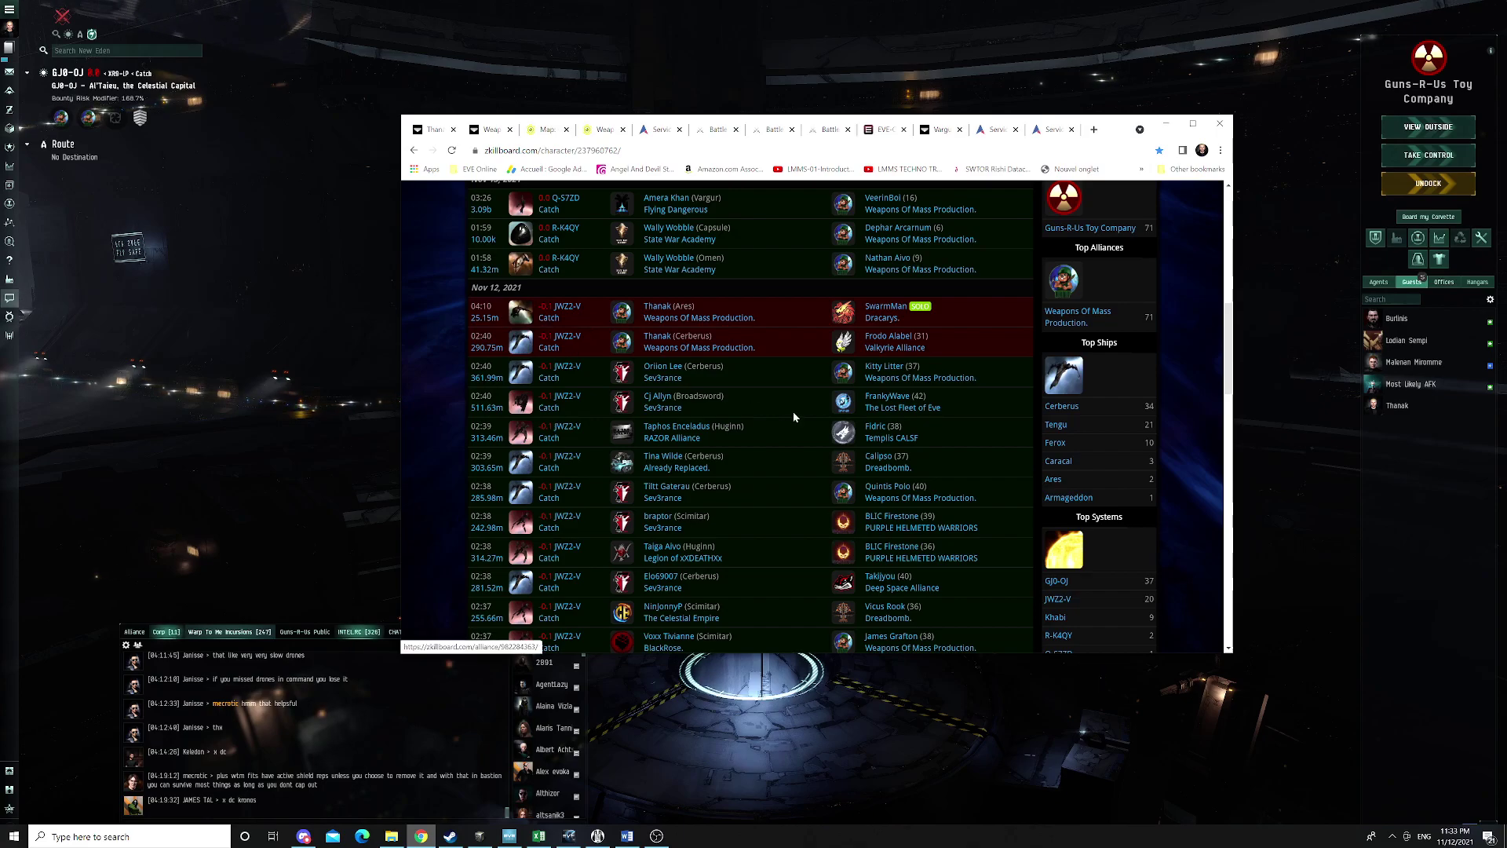
scroll(820, 409, up, 5)
scroll(942, 353, up, 3)
scroll(1005, 330, up, 3)
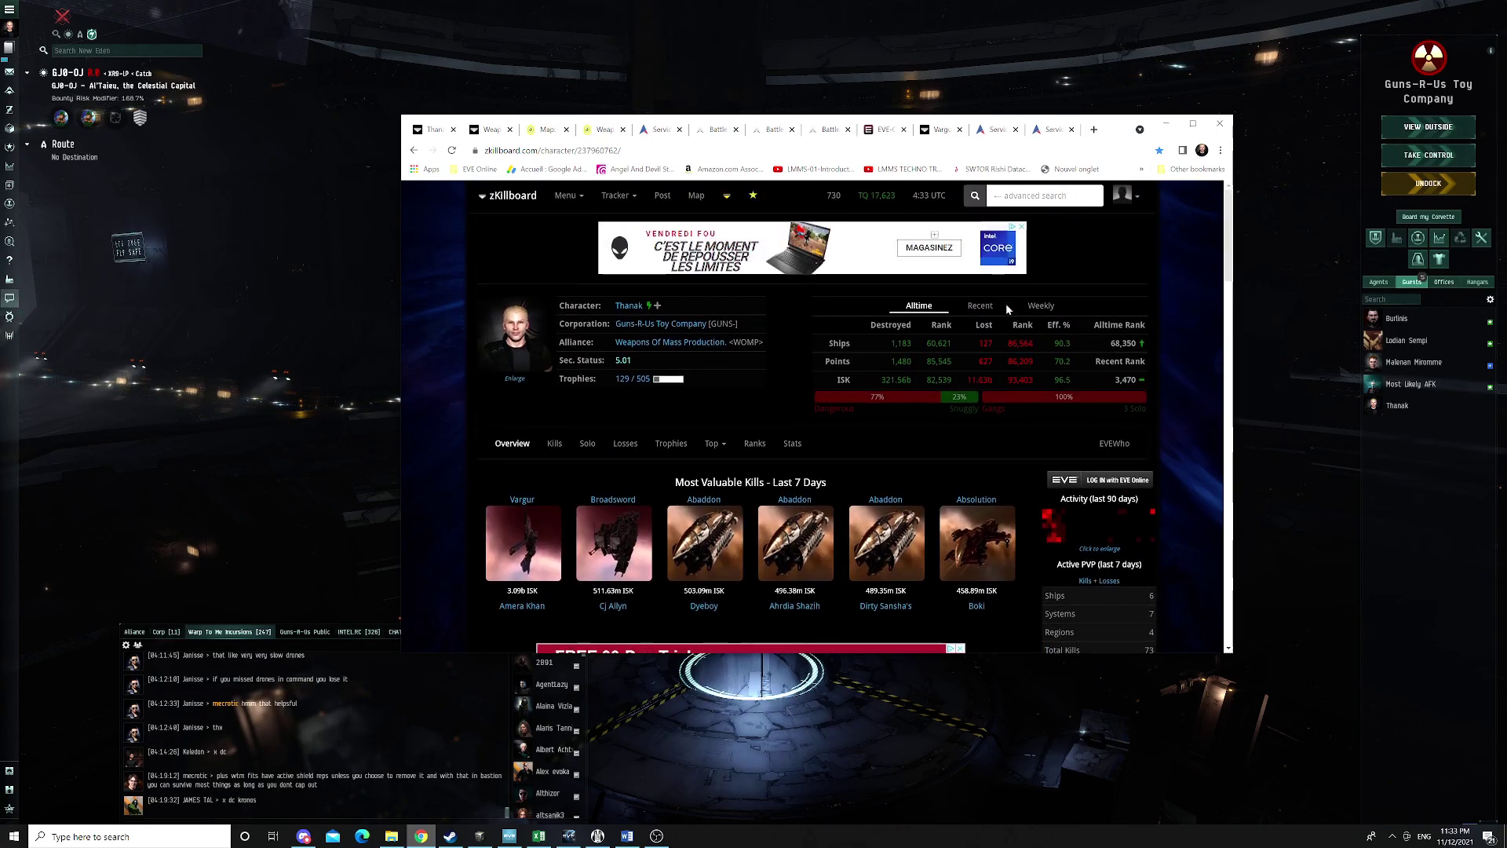
View Thanak's weekly kill rankings, then return the stats to all-time figures
click(1052, 310)
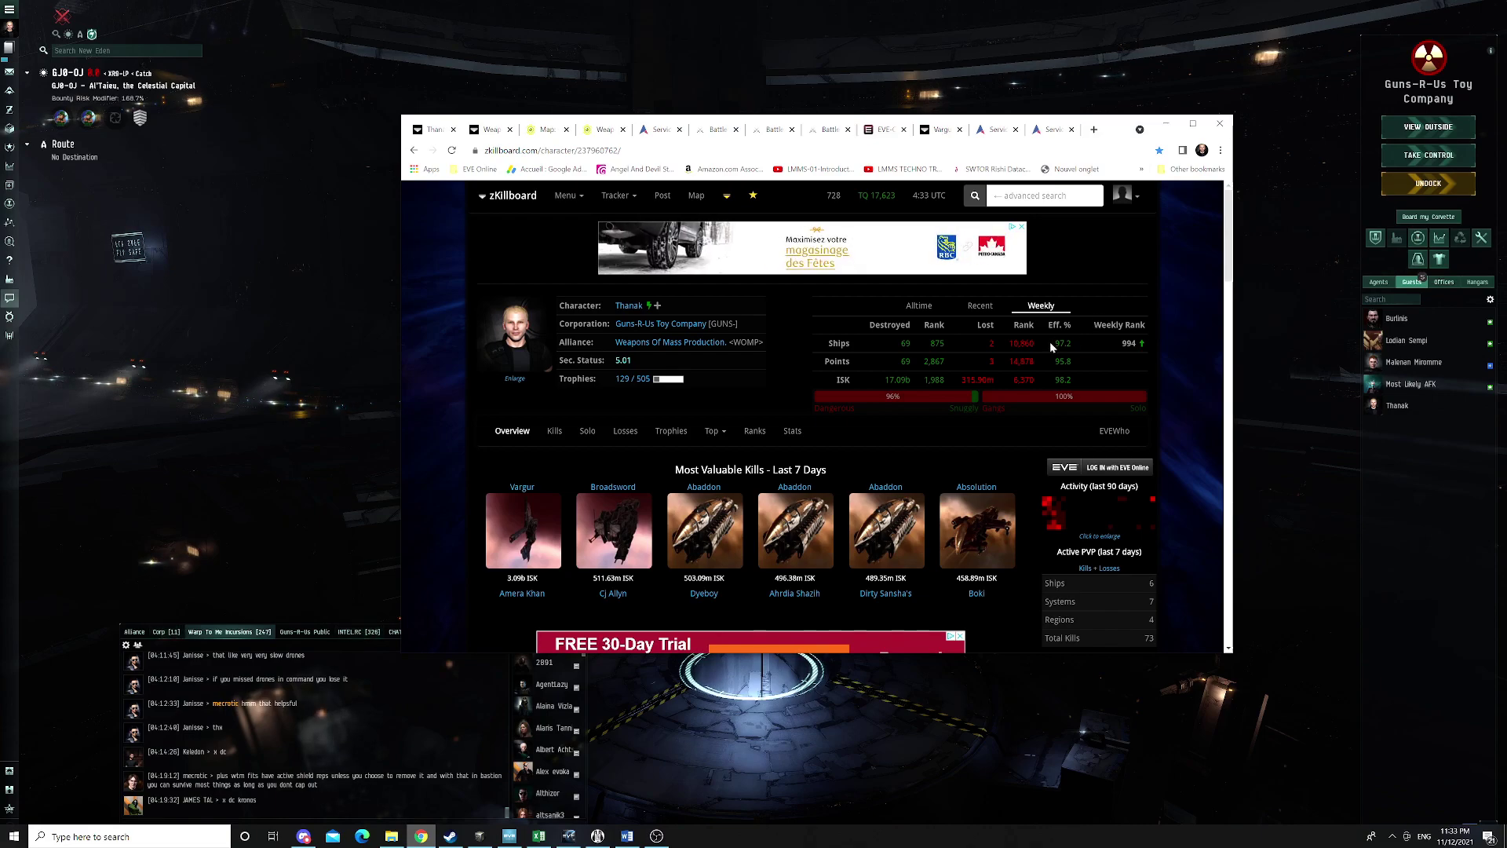
click(908, 308)
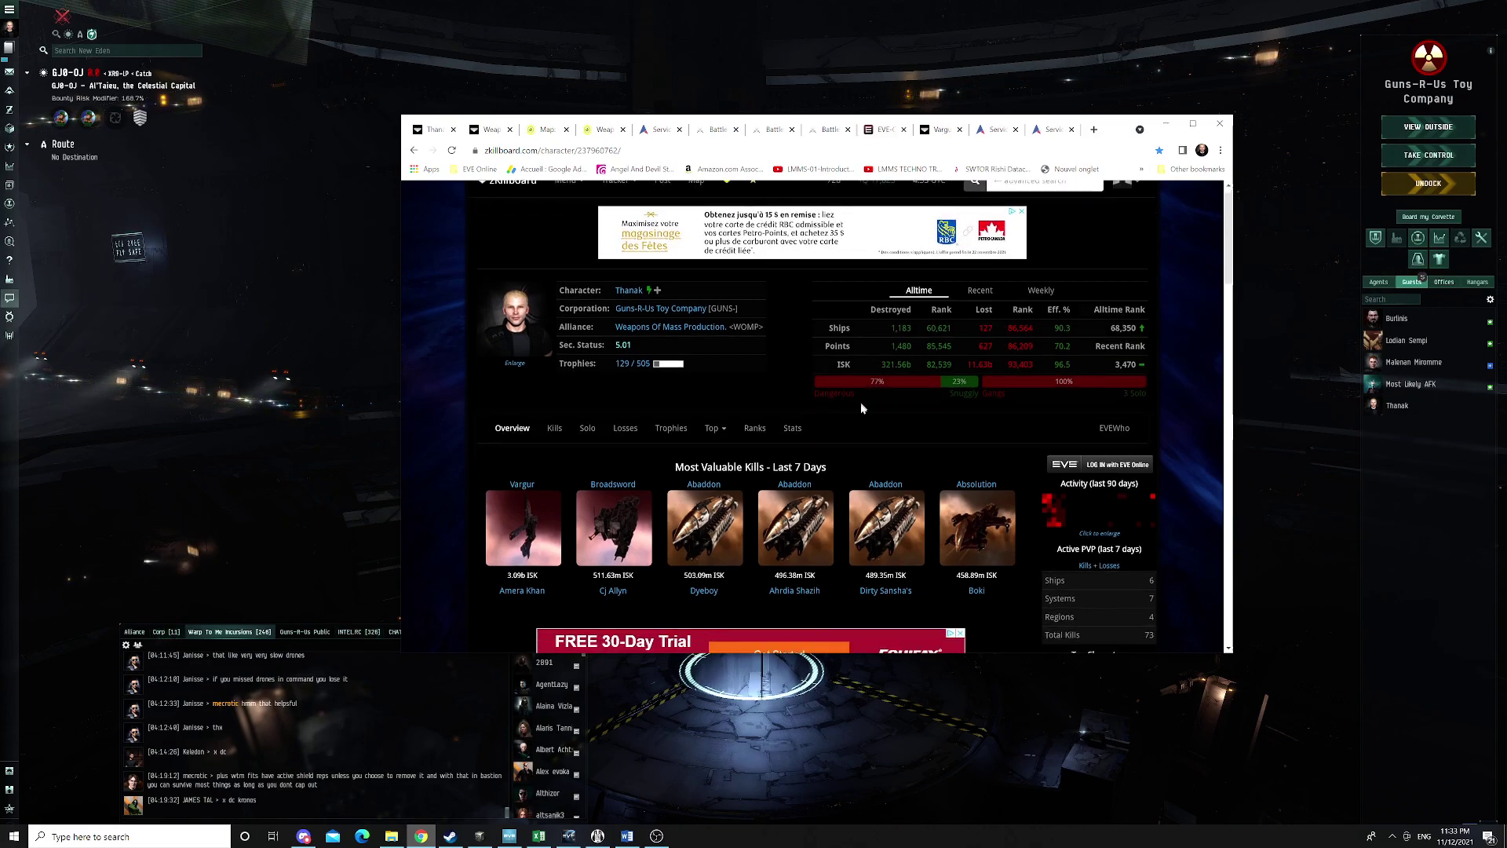
scroll(861, 409, down, 2)
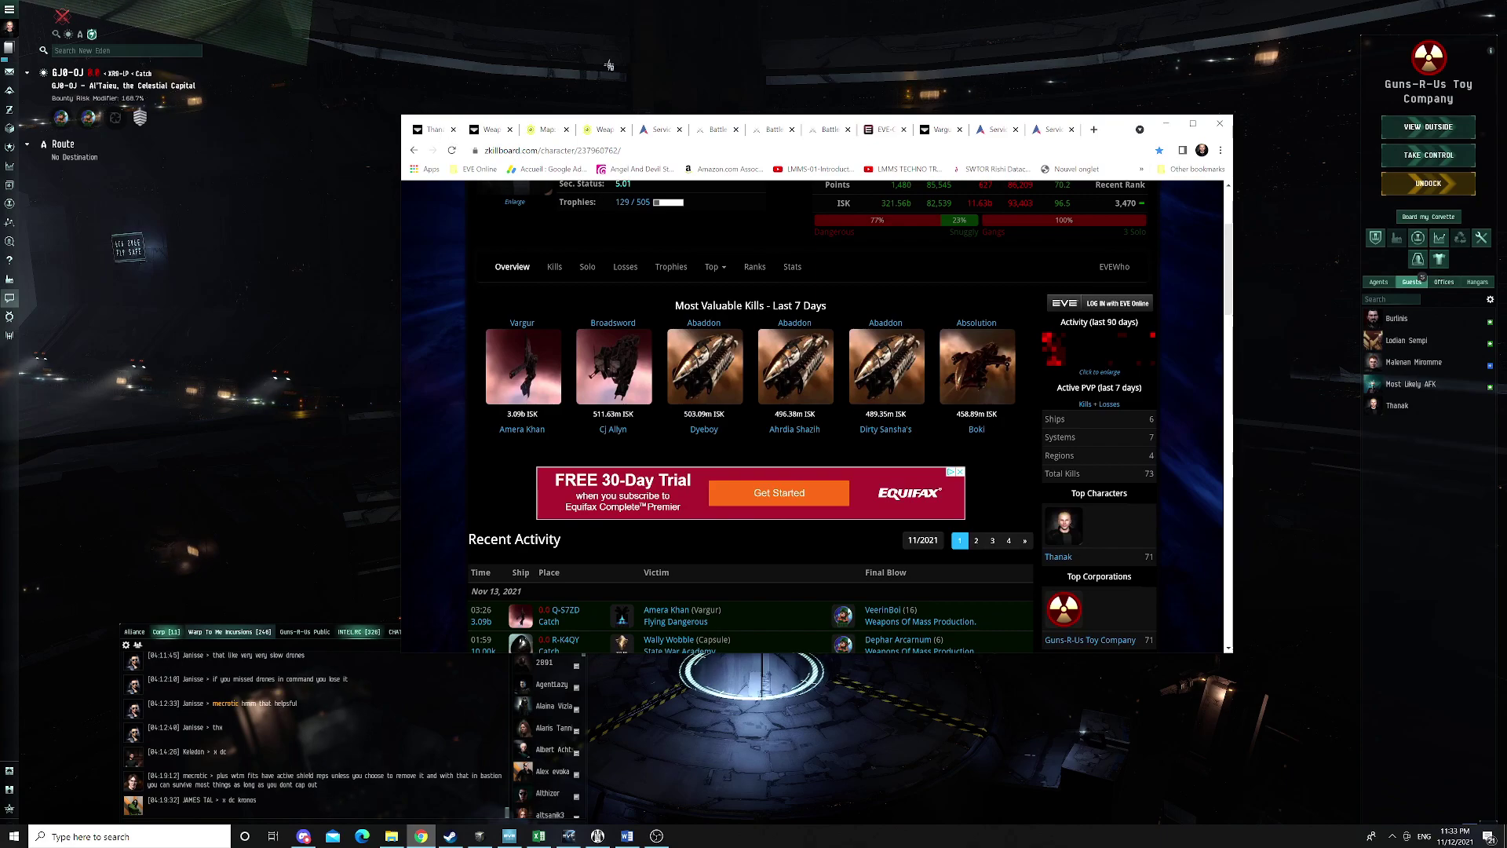
Switch away from the browser with Alt+Tab to the EVE station hangar view
key(alt+Tab)
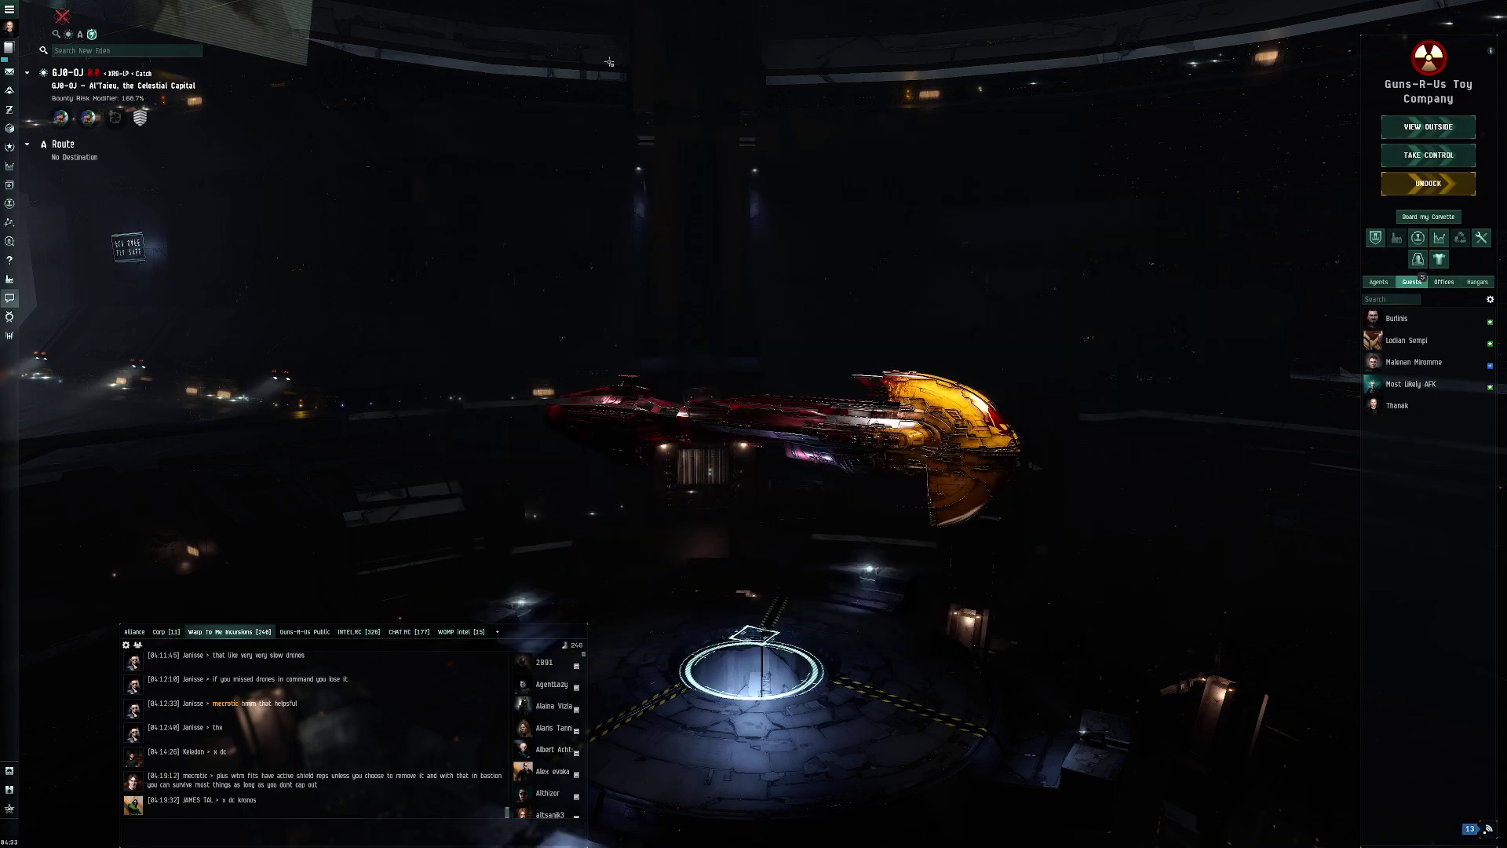